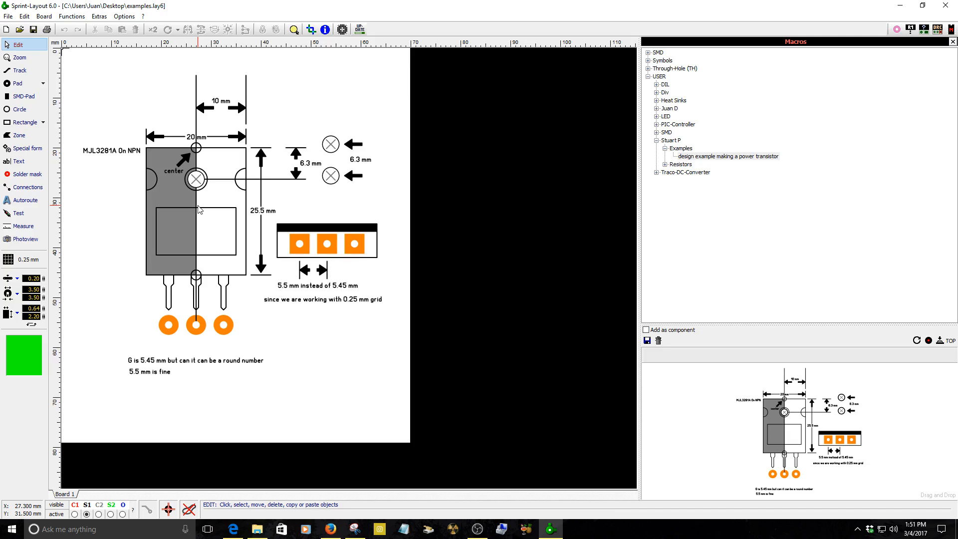
Examine the TO-3PBL package drawing and dimensions in the MJL3281A datasheet.
scroll(198, 210, "up", 2)
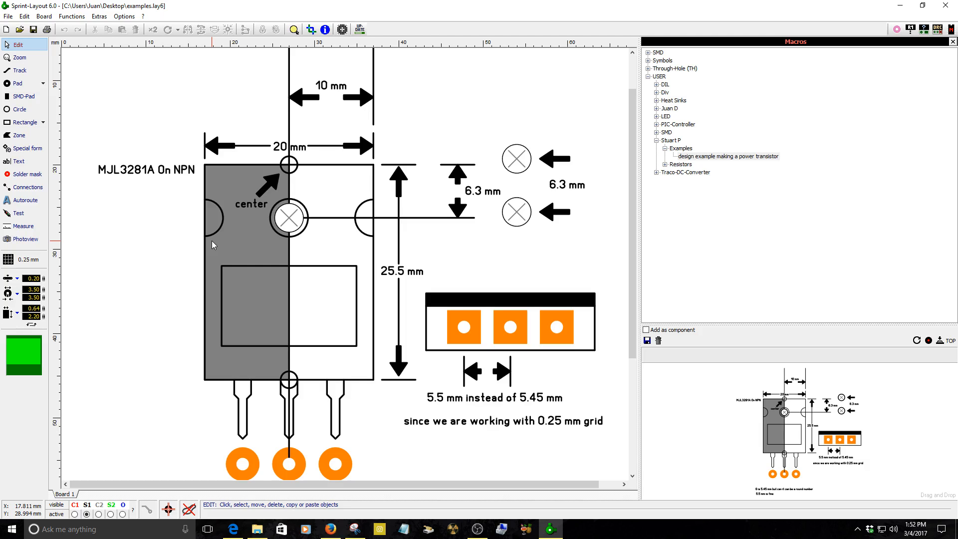
scroll(318, 240, "down", 1)
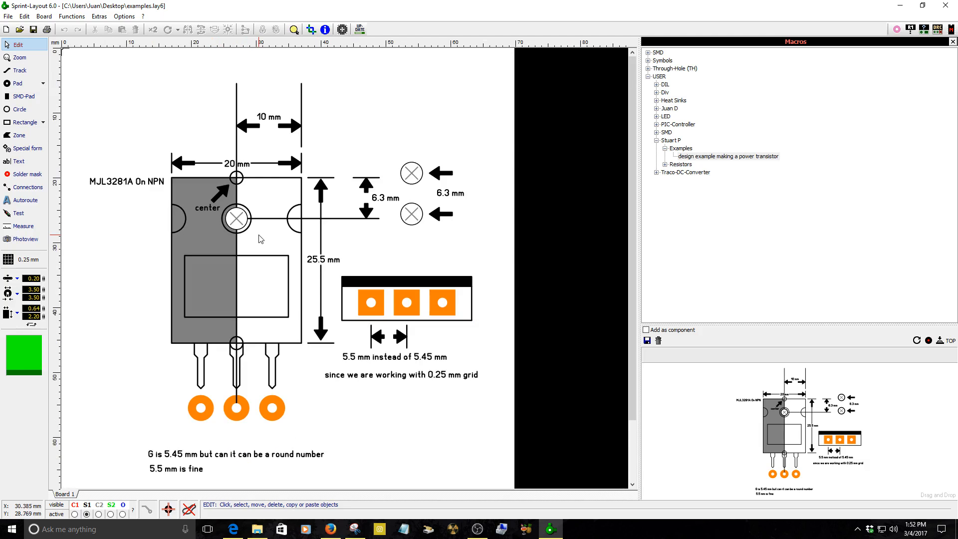
left_click(331, 529)
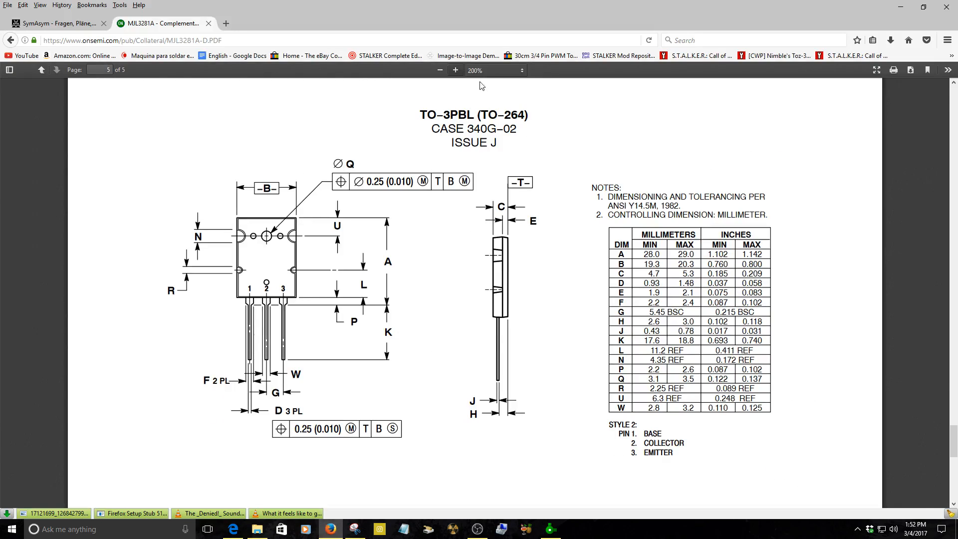
left_click(456, 70)
left_click(456, 70)
left_click(455, 71)
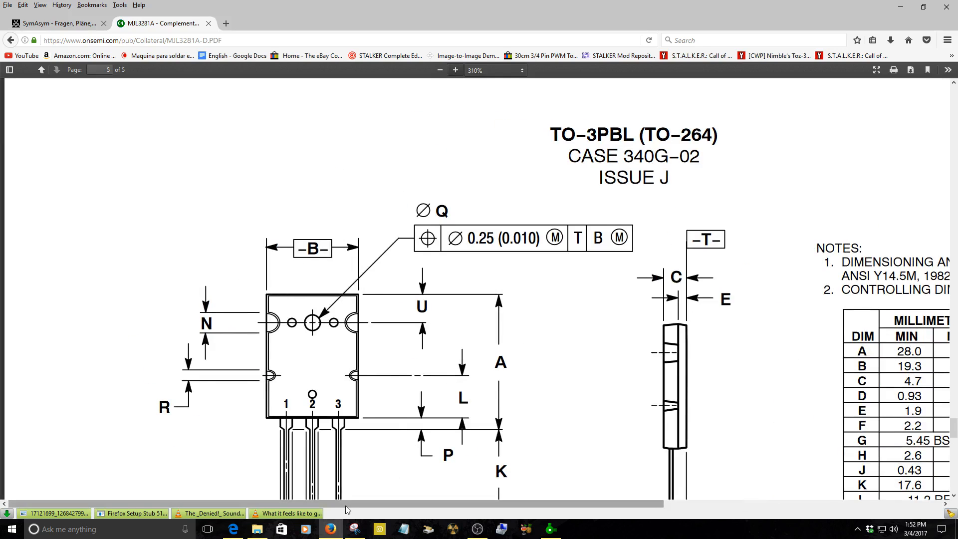
left_click_drag(345, 503, 600, 513)
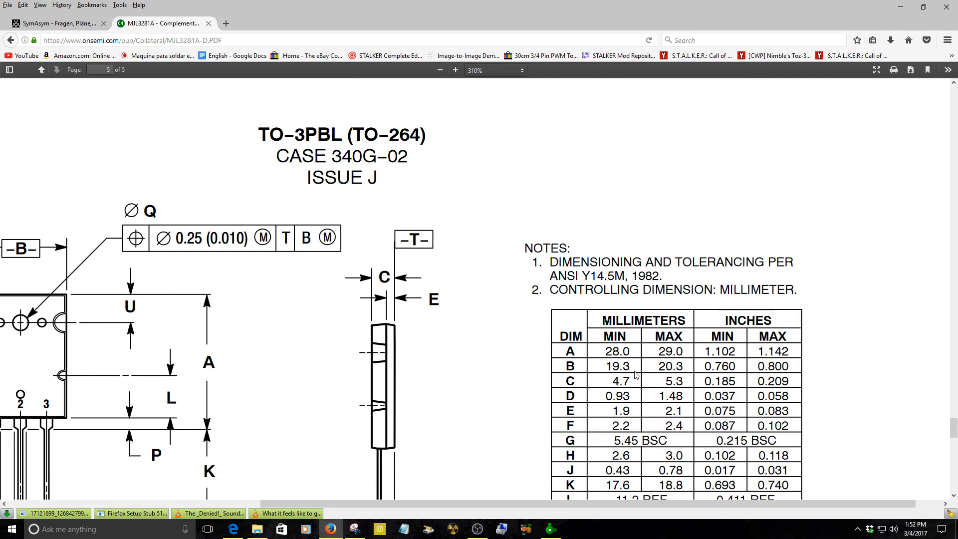
mouse_move(483, 504)
left_mouse_down()
mouse_move(348, 512)
mouse_move(277, 429)
mouse_move(266, 399)
left_mouse_up()
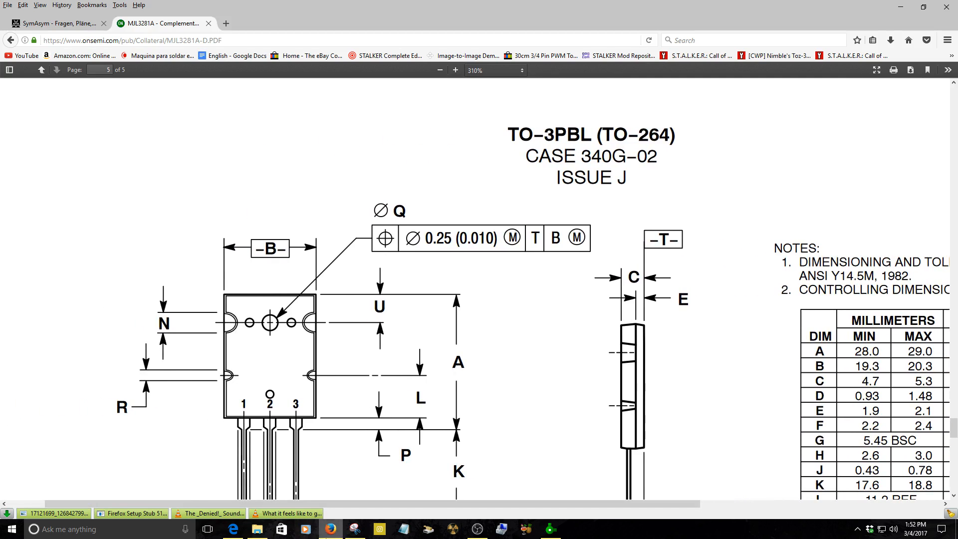
Select the transistor body's top edge line and zoom in on the centre marker circle.
left_click(551, 529)
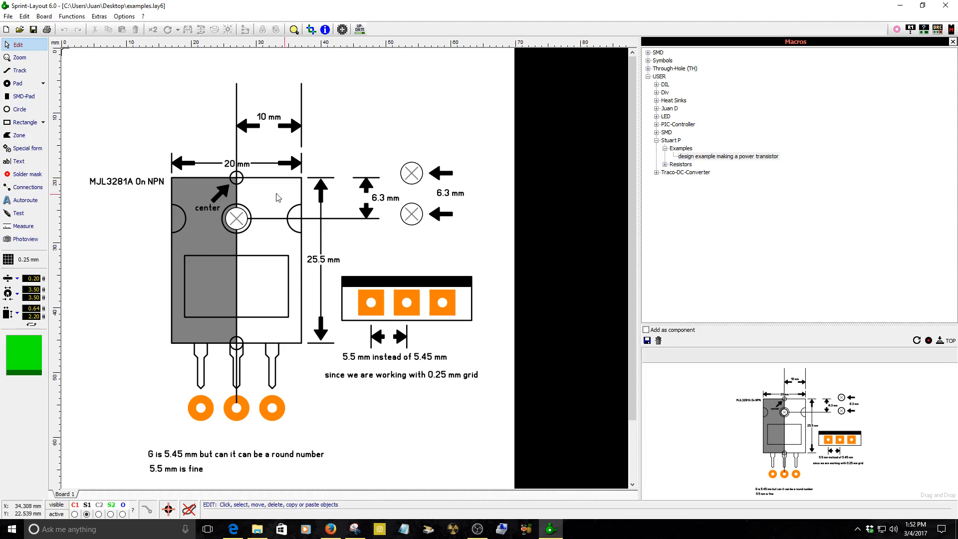
scroll(279, 197, "up", 2)
left_click(339, 243)
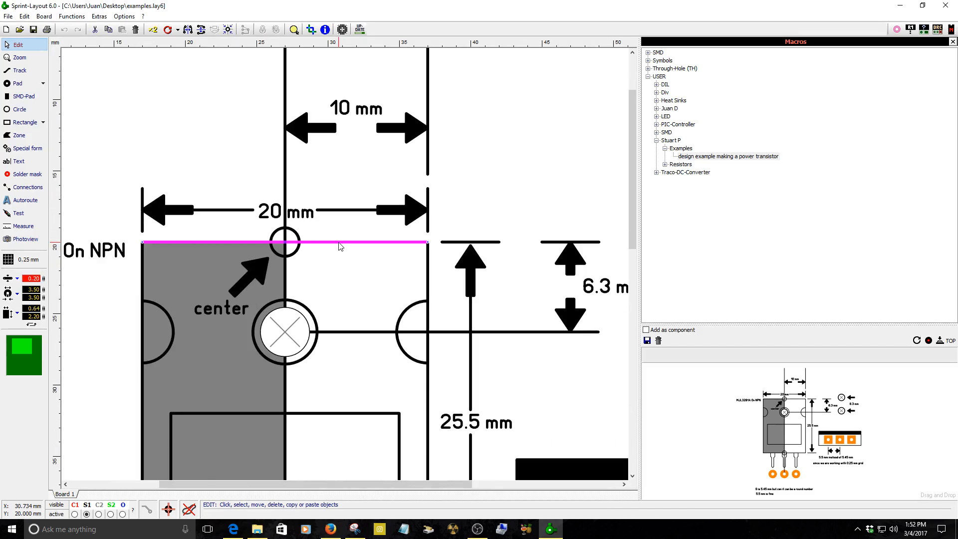
scroll(341, 246, "up", 3)
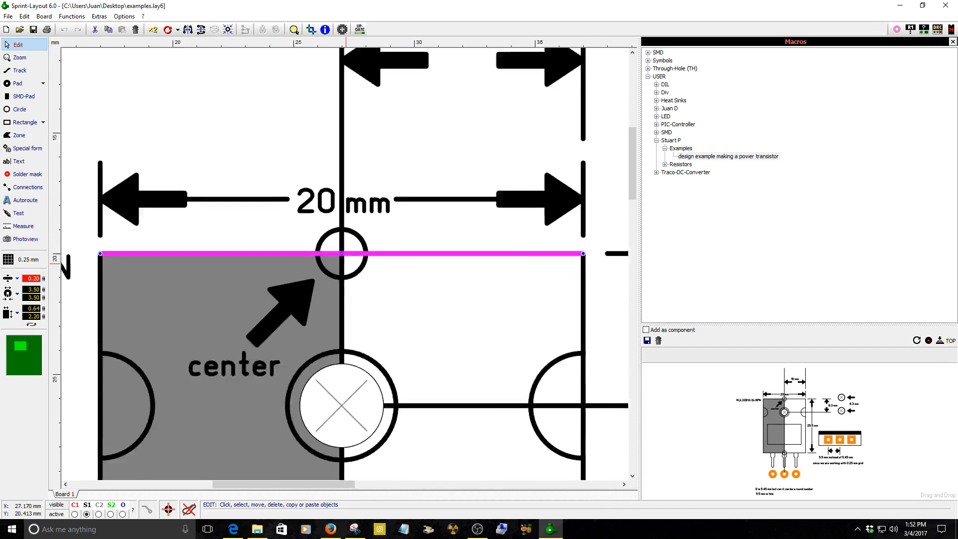
scroll(348, 267, "down", 5)
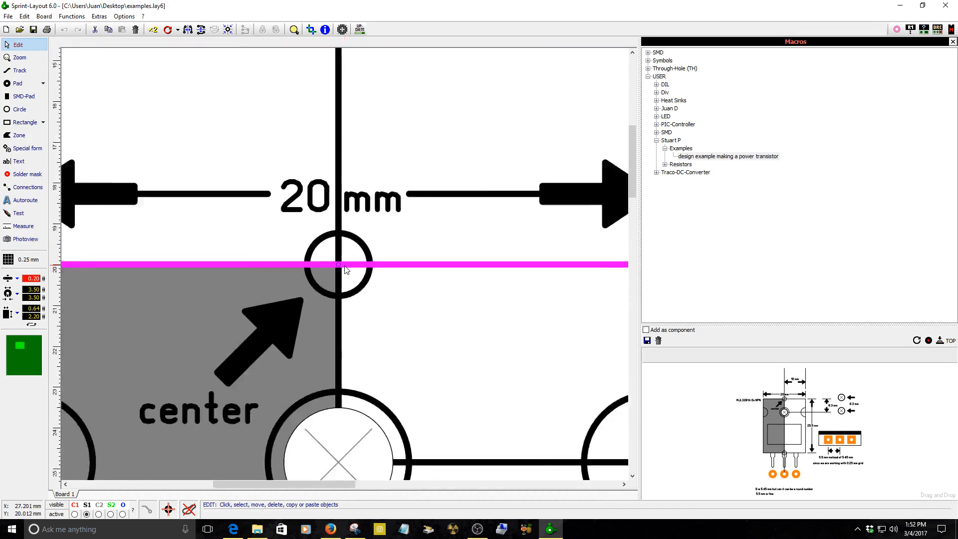
scroll(291, 220, "up", 6)
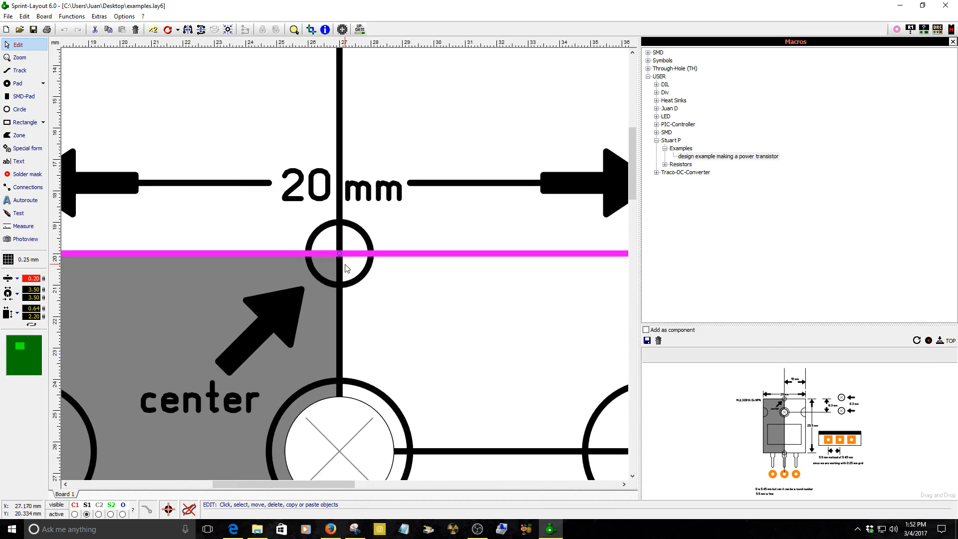
scroll(346, 268, "up", 2)
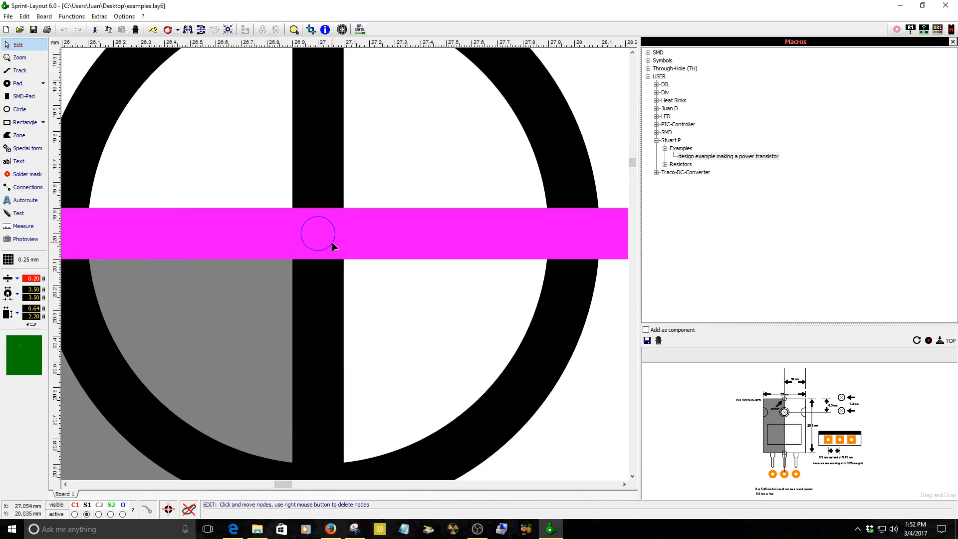
scroll(332, 241, "down", 1)
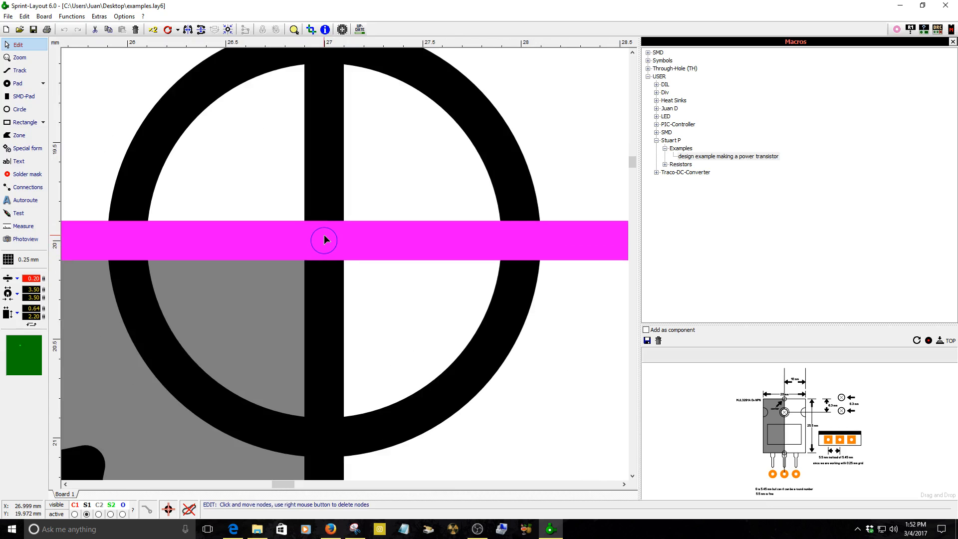
scroll(325, 240, "down", 2)
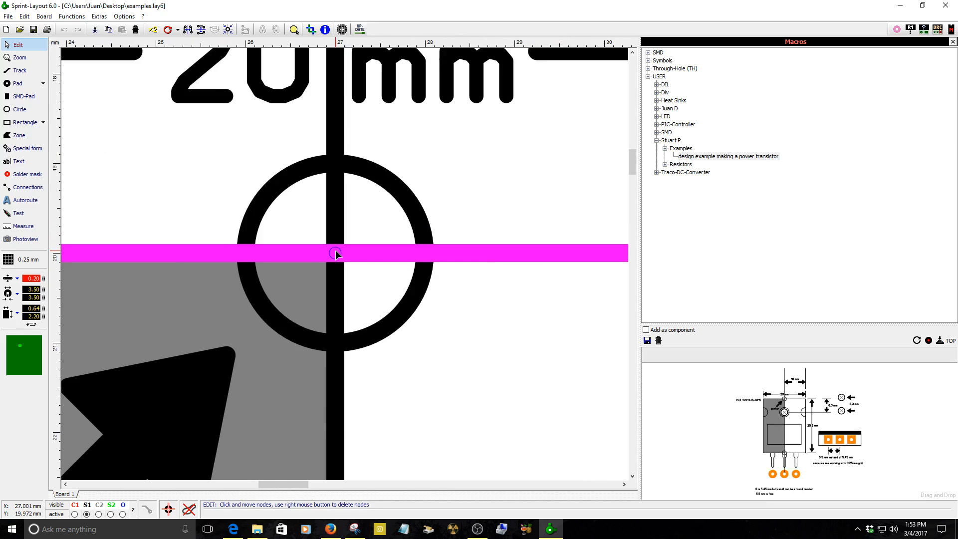
scroll(335, 253, "down", 4)
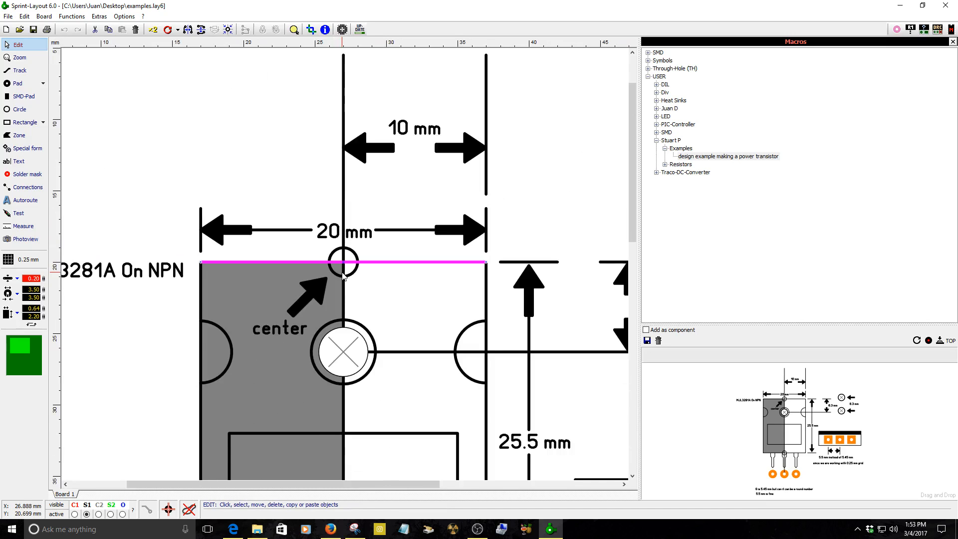
scroll(343, 275, "up", 3)
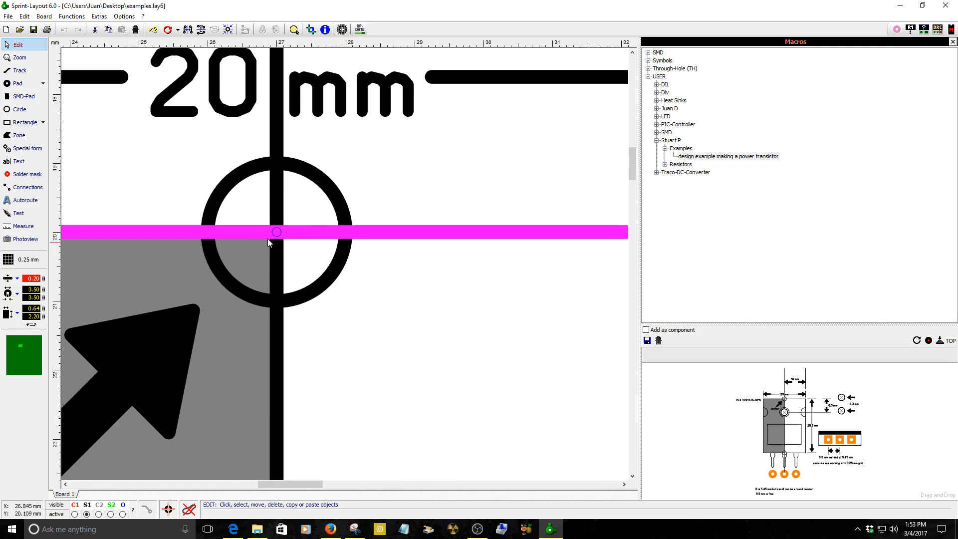
Check the centre marker circle's position on the body's top edge.
left_click_drag(227, 269, 227, 278)
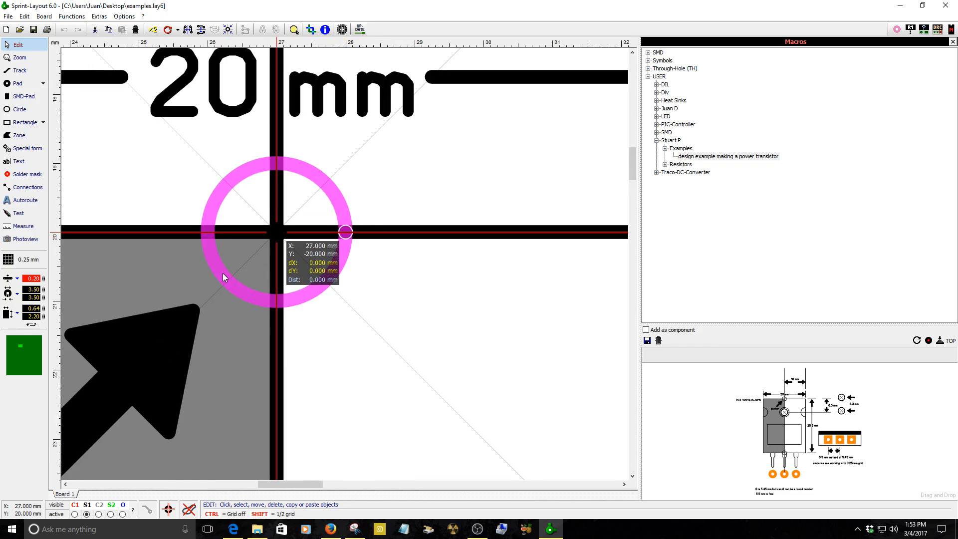
mouse_move(223, 275)
left_mouse_down()
mouse_move(247, 275)
mouse_move(227, 275)
left_mouse_up()
mouse_move(227, 273)
left_mouse_down()
mouse_move(359, 276)
mouse_move(225, 280)
left_mouse_up()
scroll(226, 279, "down", 6)
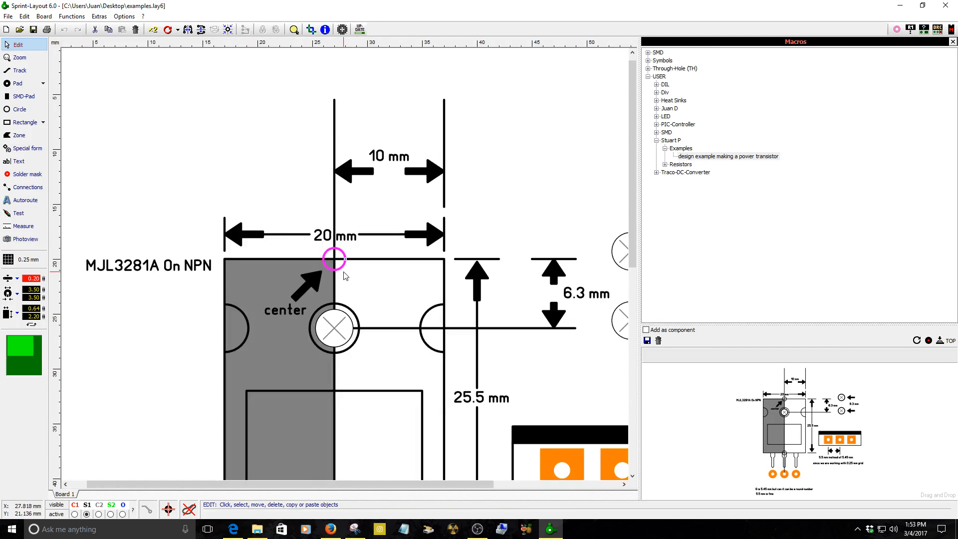
scroll(203, 161, "up", 2)
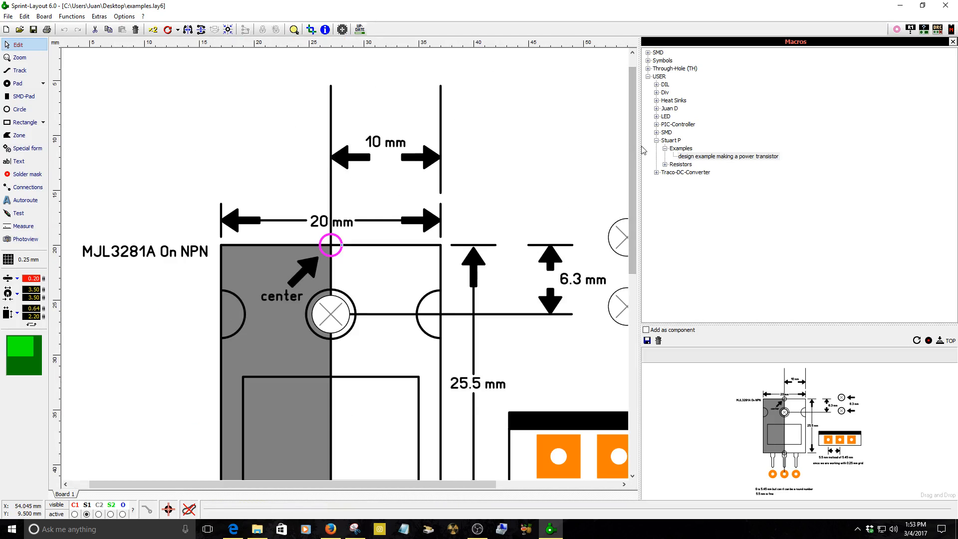
Select and inspect the three lead outlines below the transistor body.
left_click_drag(632, 141, 643, 216)
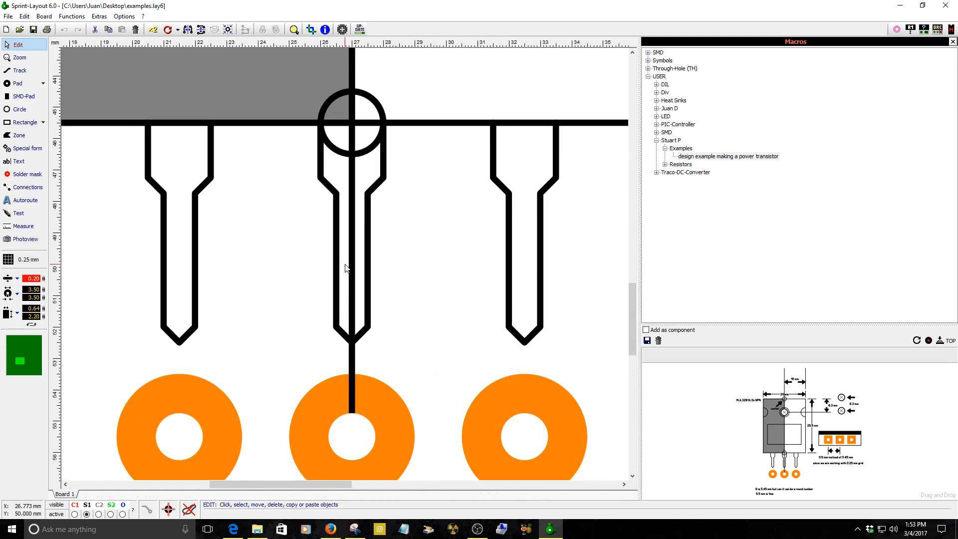
scroll(353, 434, "up", 2)
left_click(365, 293)
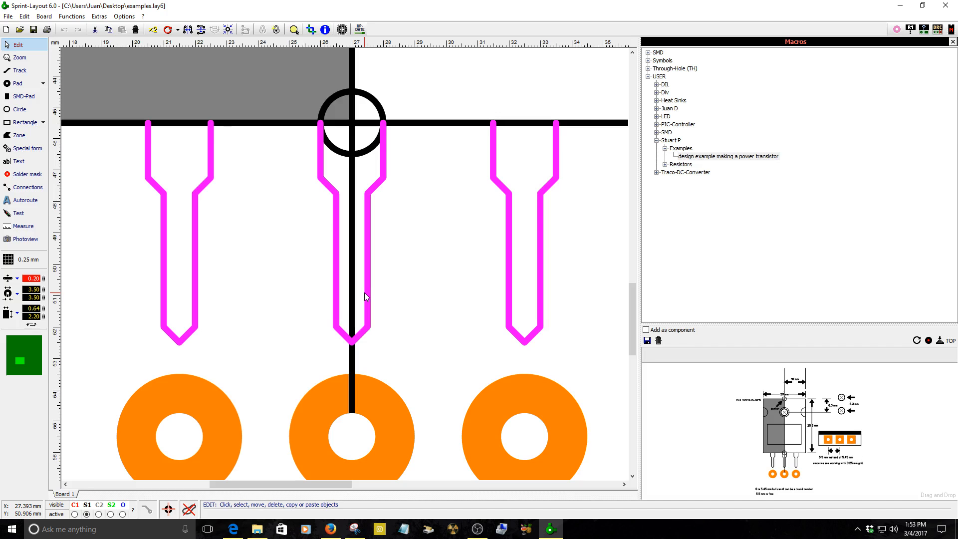
scroll(422, 281, "down", 1)
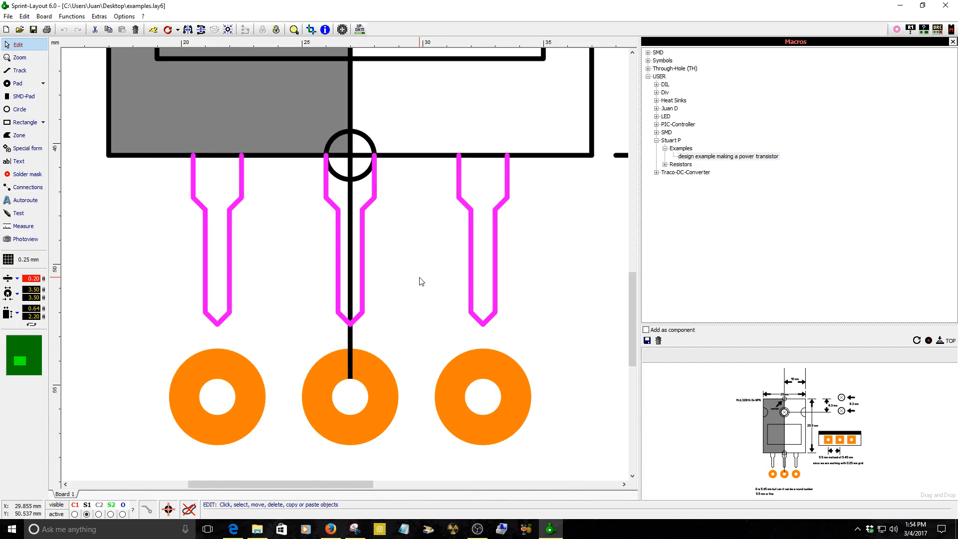
scroll(421, 280, "down", 1)
scroll(421, 275, "down", 1)
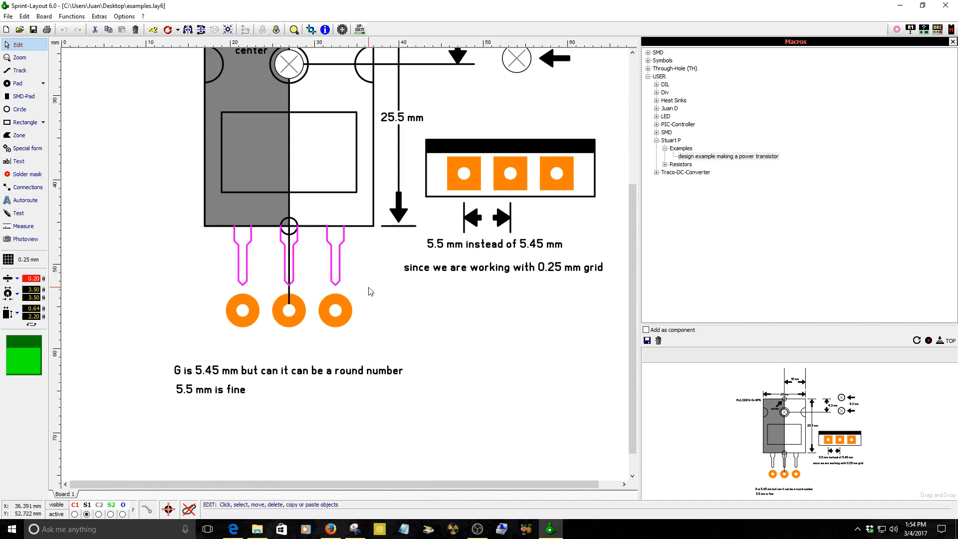
Zoom in on the three square pads of the footprint example and select them.
scroll(434, 265, "up", 1)
scroll(374, 267, "up", 1)
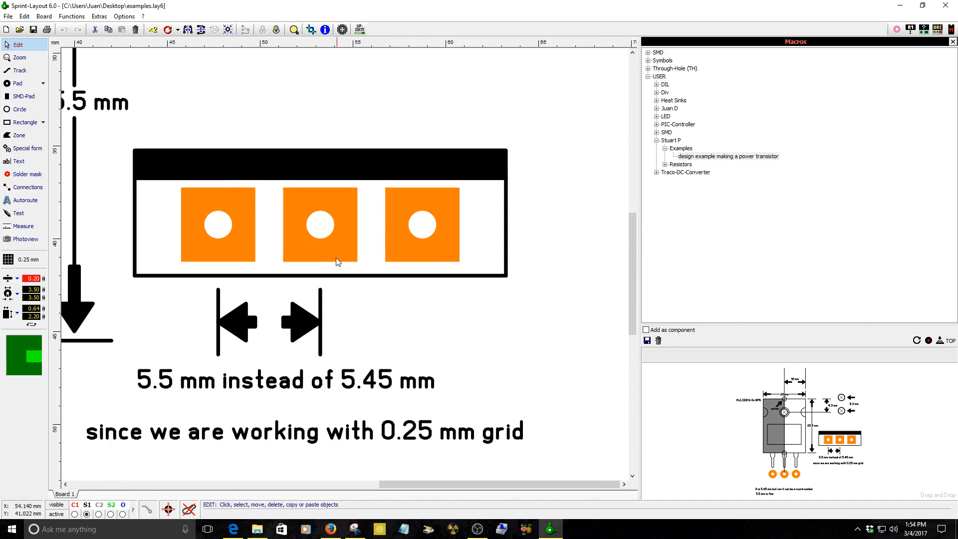
scroll(384, 255, "down", 1)
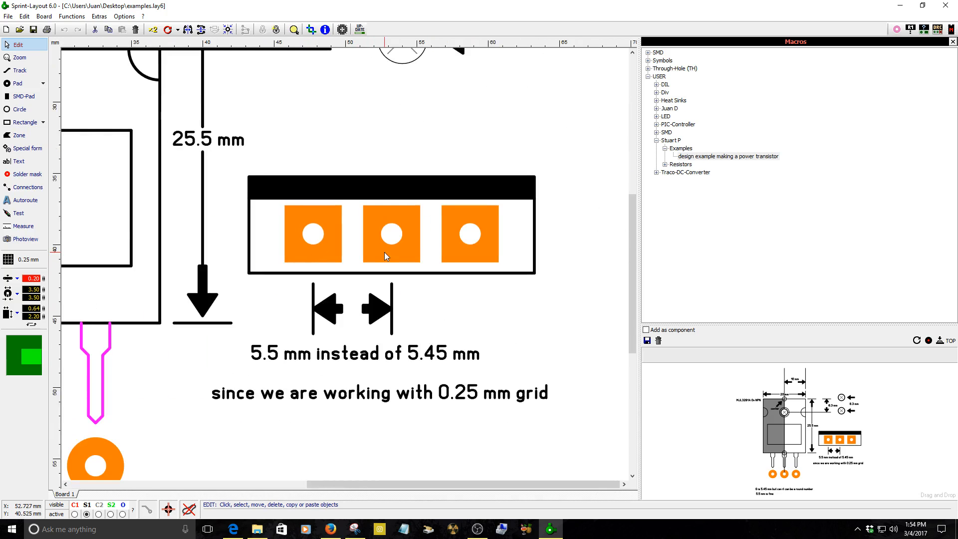
scroll(384, 253, "up", 1)
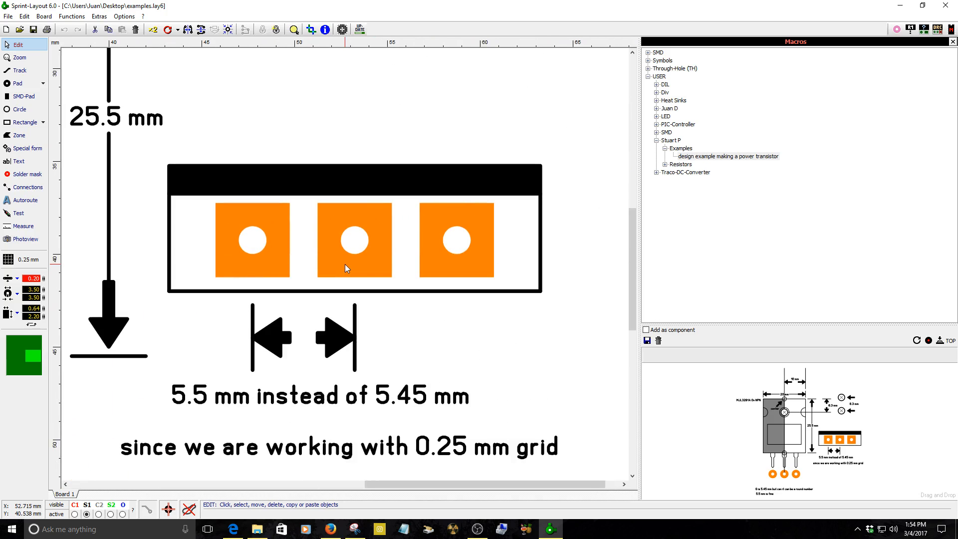
left_click(345, 269)
Review the datasheet's dimension table and pin assignment, returning to the layout afterwards.
left_click(330, 529)
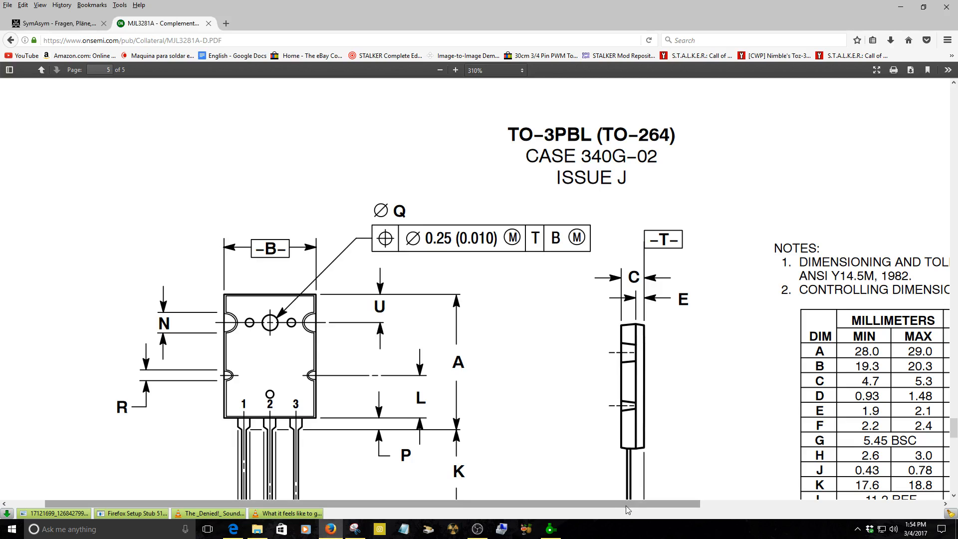
left_click_drag(625, 505, 805, 505)
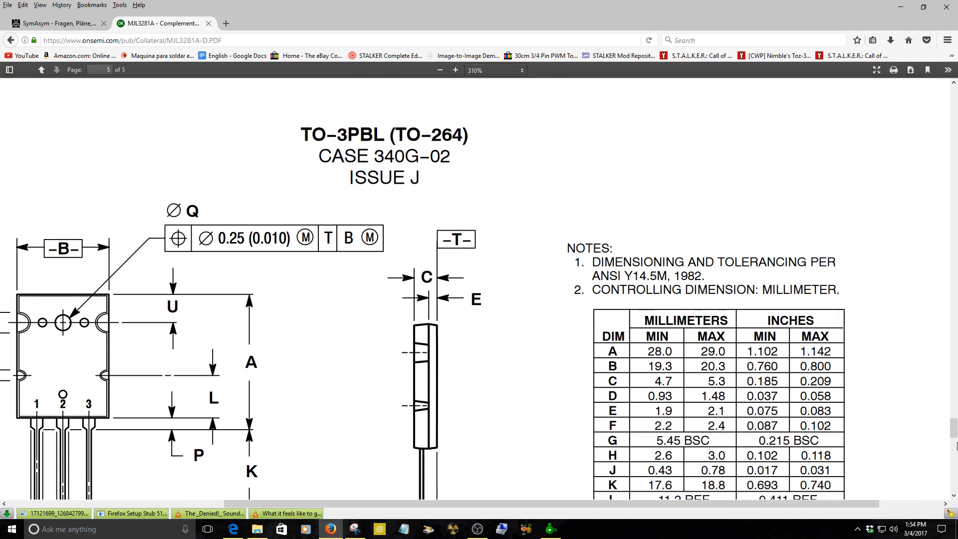
left_click(953, 495)
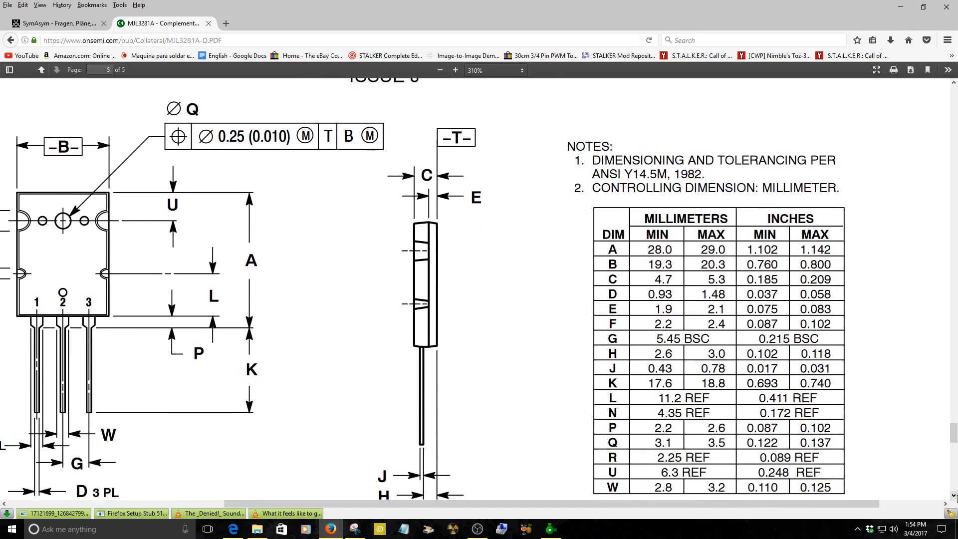
left_click(953, 496)
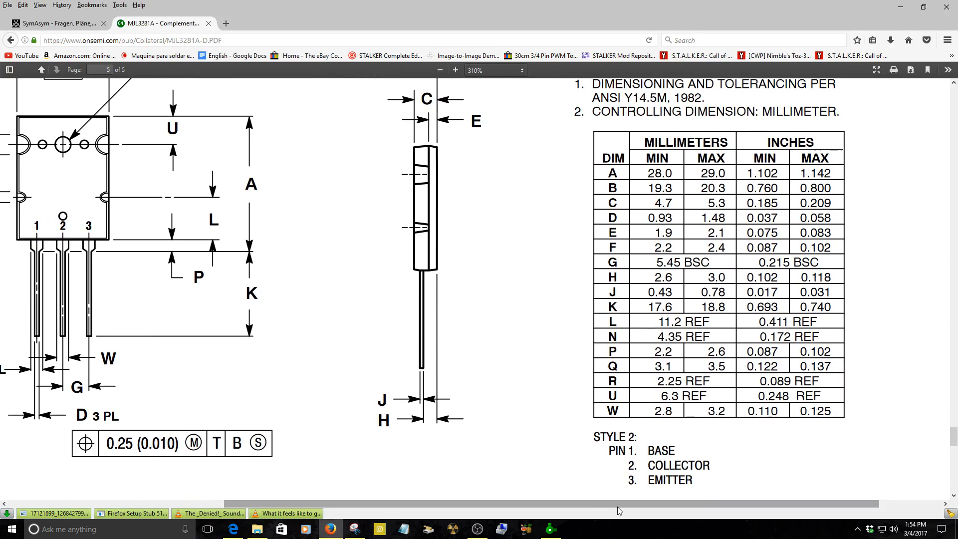
left_click_drag(617, 507, 606, 504)
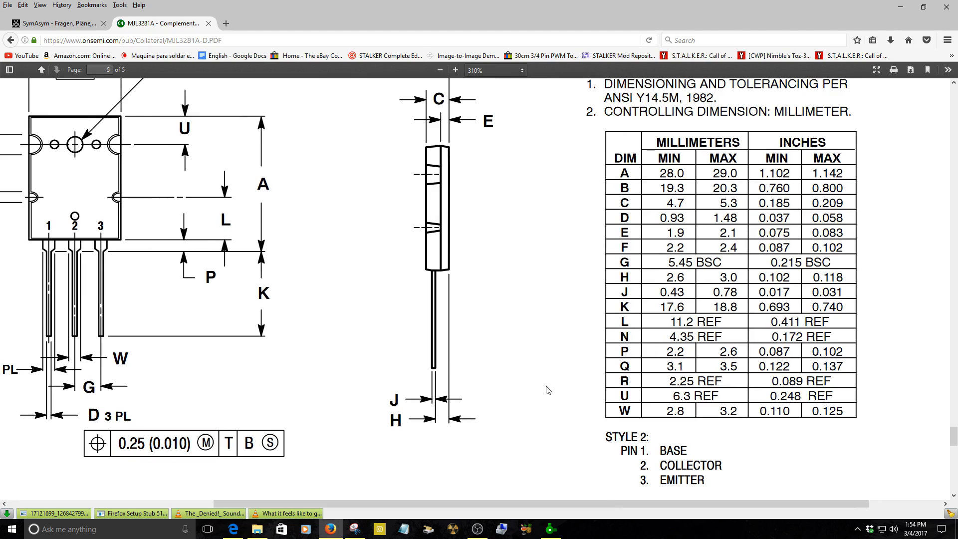
left_click_drag(328, 504, 141, 503)
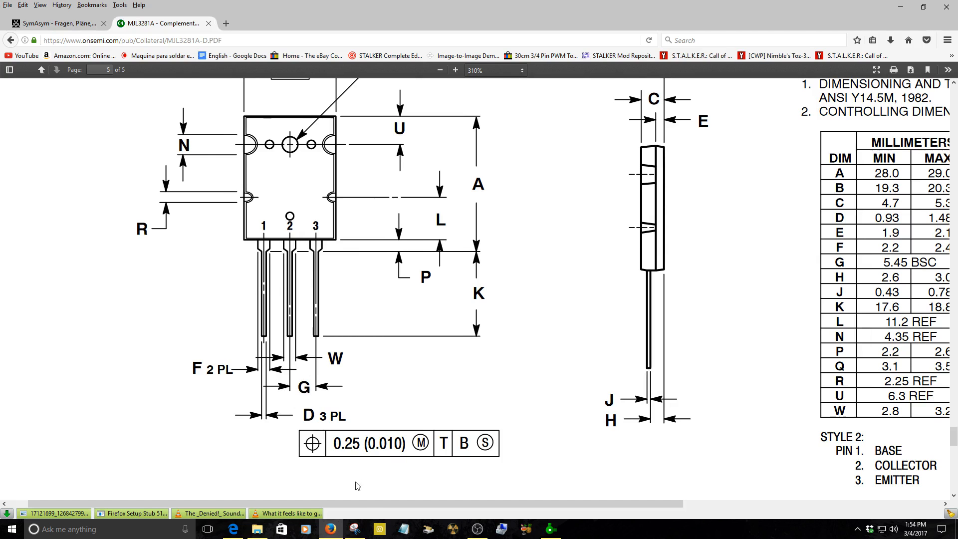
left_click_drag(370, 503, 639, 498)
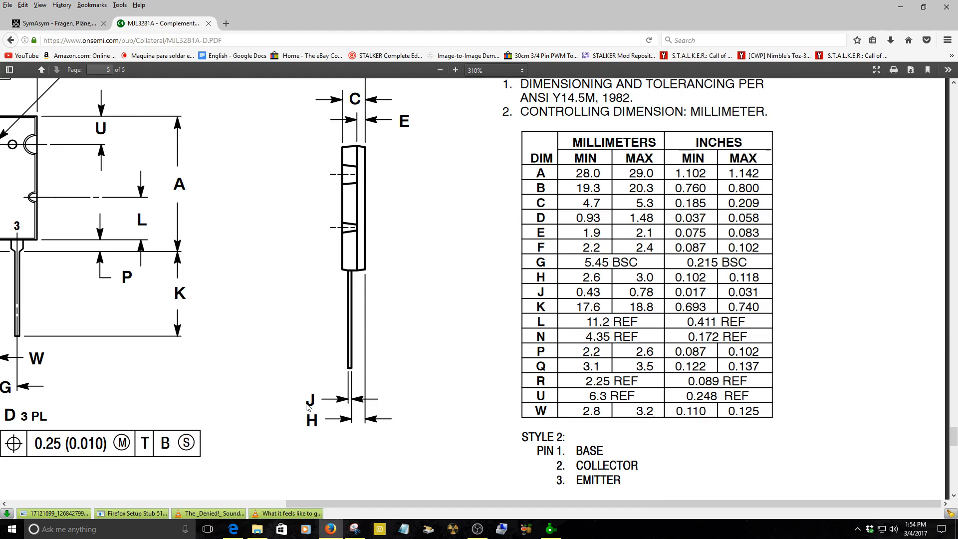
mouse_move(335, 527)
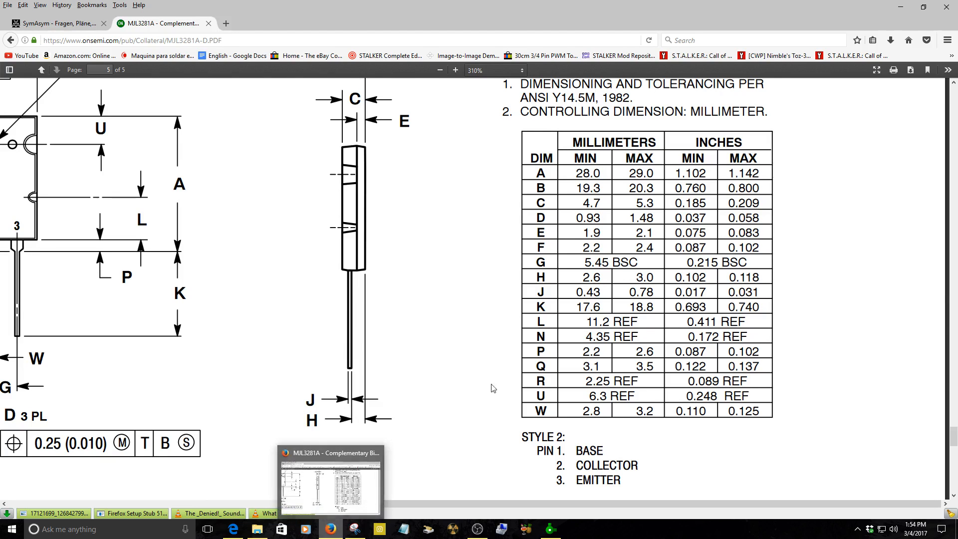
left_click(339, 528)
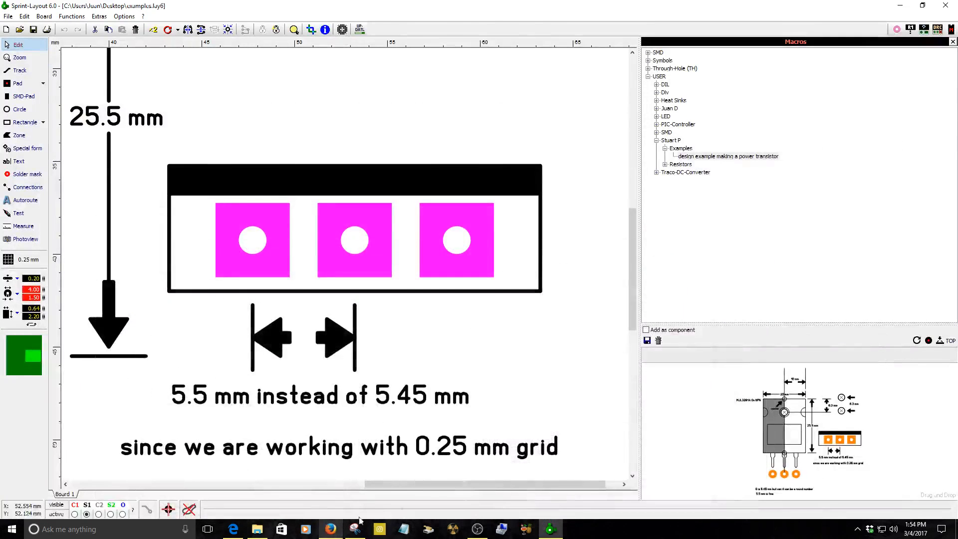
Compare the datasheet's package drawing and dimension table with the footprint example, returning to the layout afterwards.
scroll(422, 342, "down", 2)
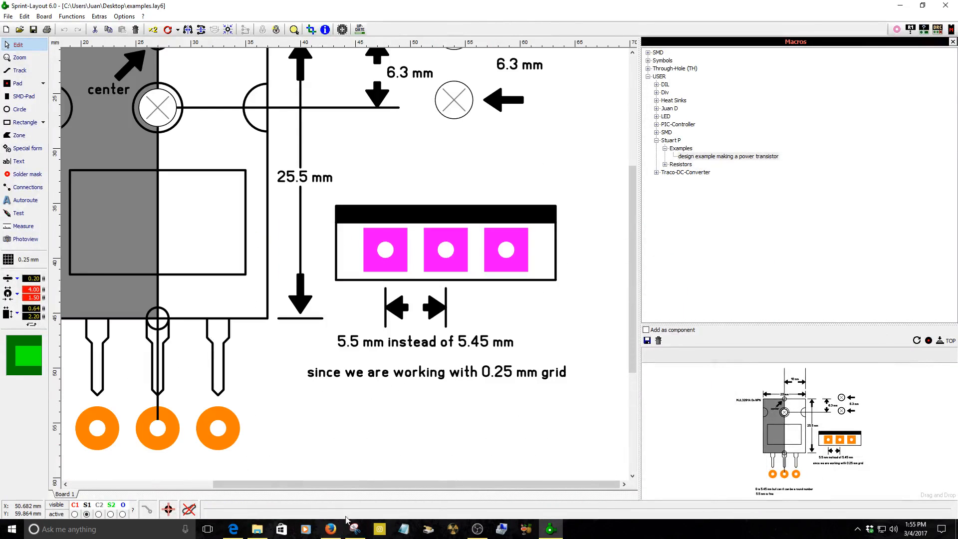
left_click(330, 529)
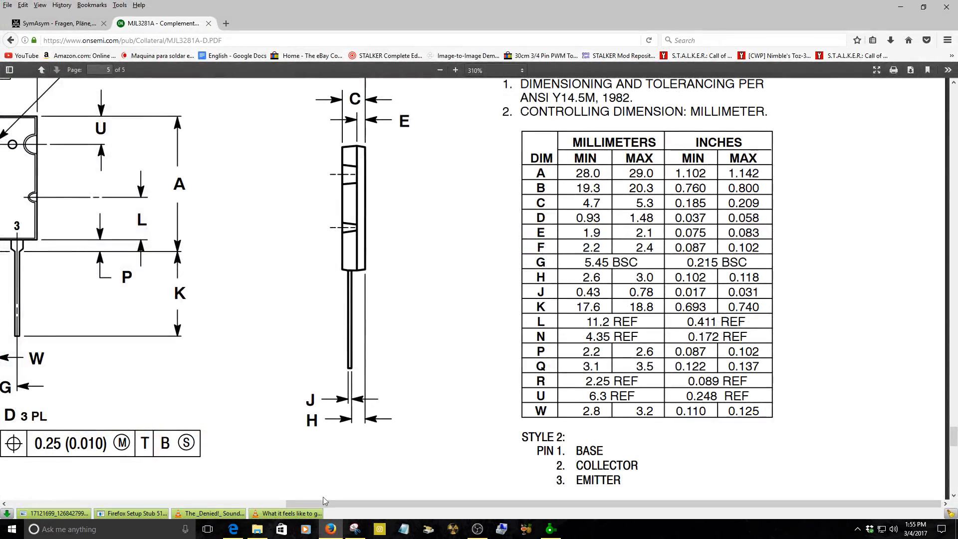
left_click_drag(355, 505, 202, 504)
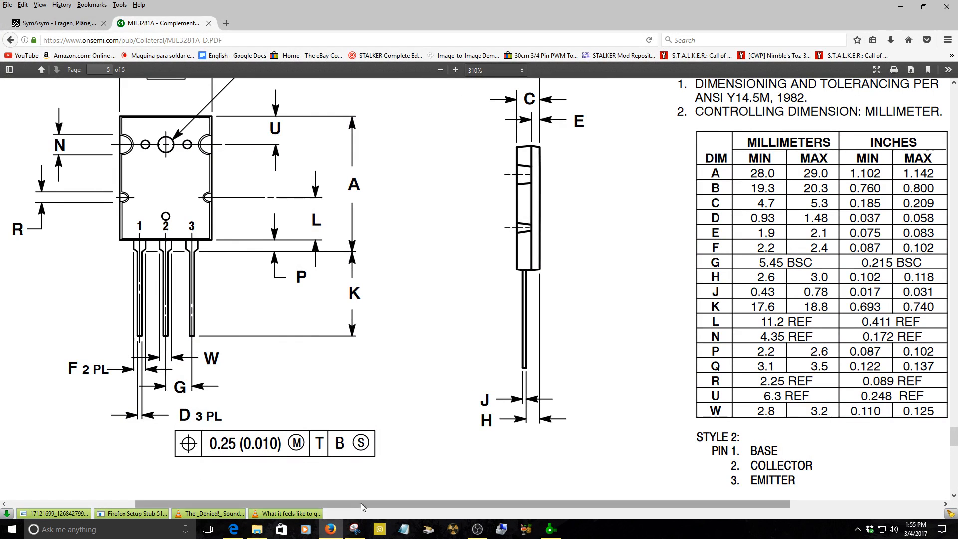
left_click_drag(358, 503, 569, 499)
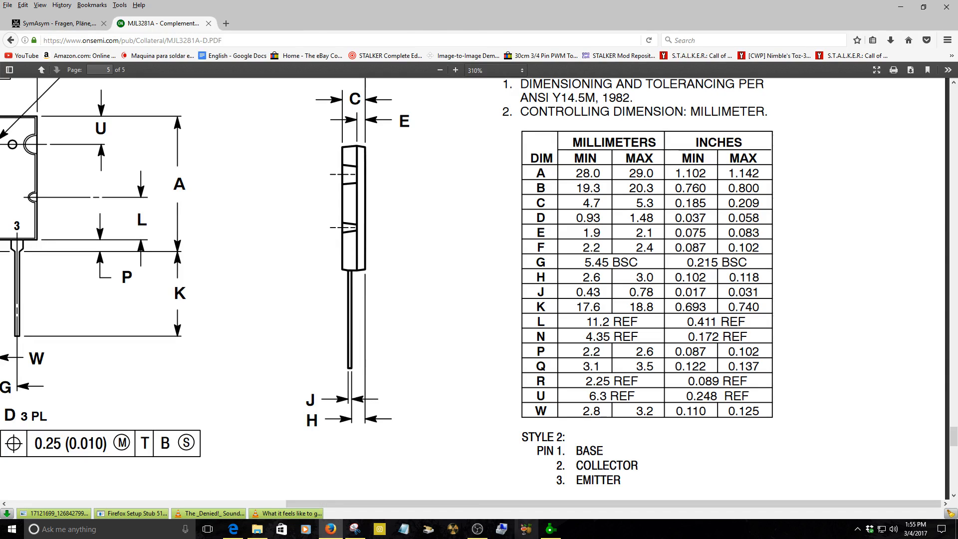
left_click(550, 529)
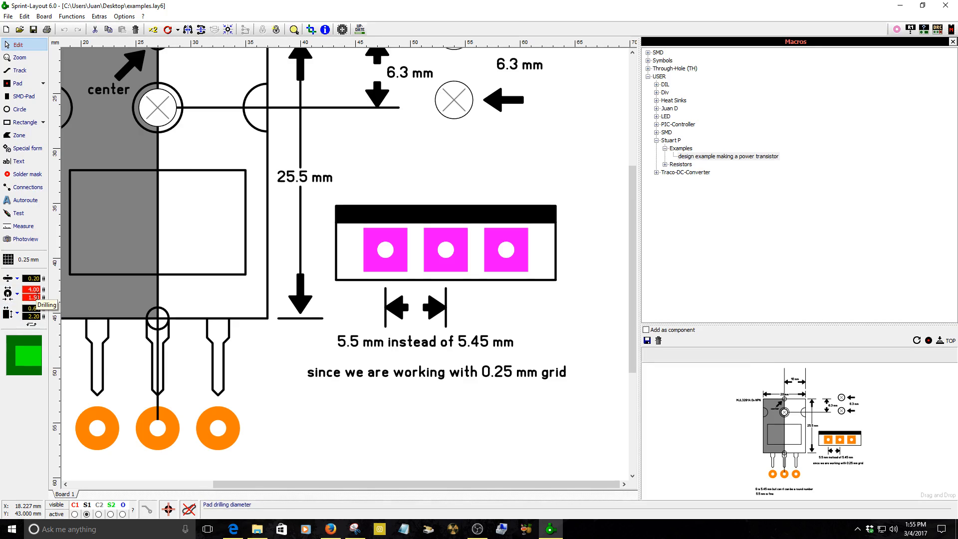
Inspect the pad size presets and the size of the square pads in the footprint example.
left_click(10, 294)
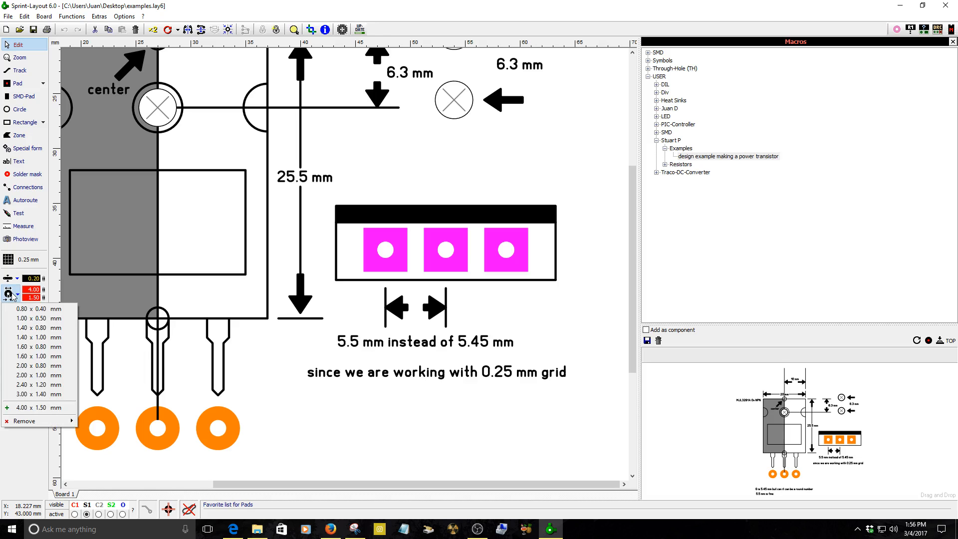
left_click(12, 293)
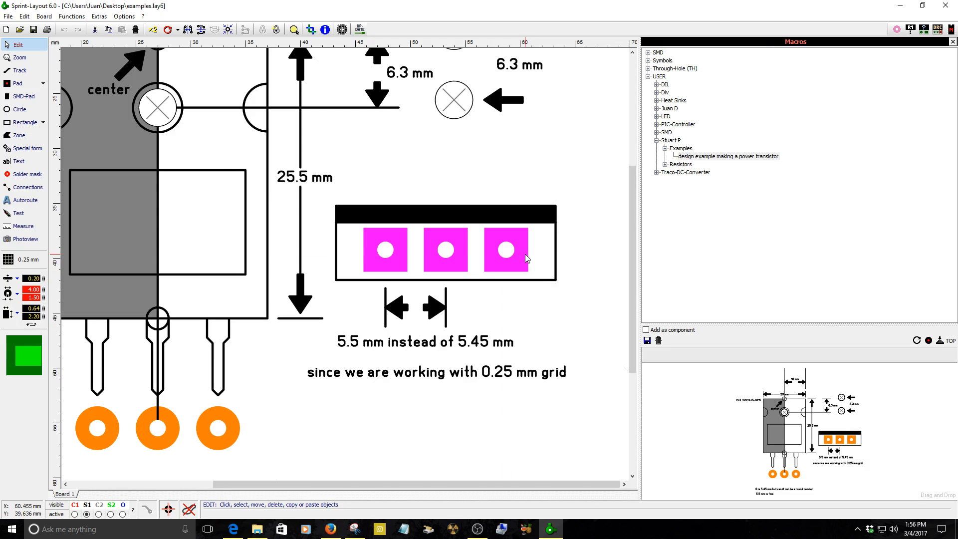
scroll(460, 250, "up", 2)
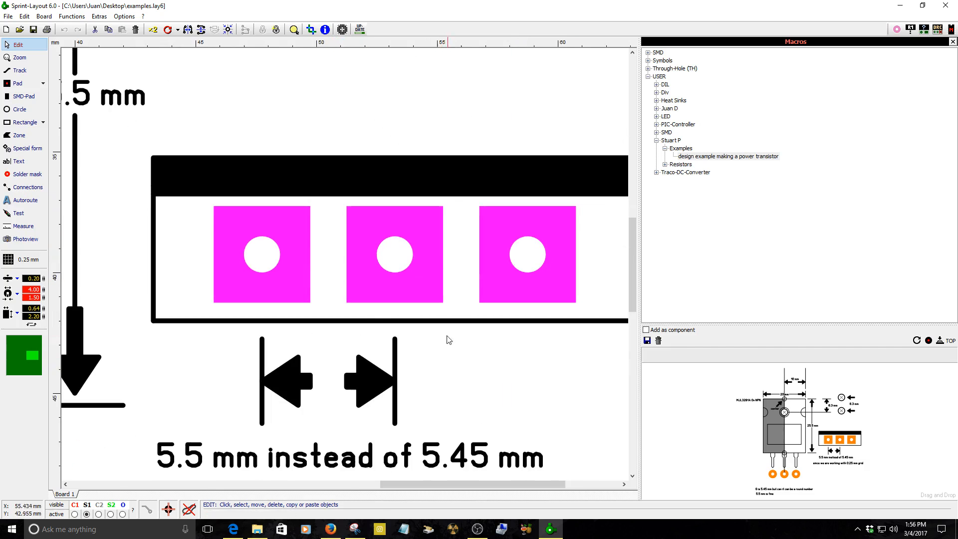
left_click(463, 367)
left_click(424, 287)
left_click(508, 363)
scroll(530, 302, "down", 3)
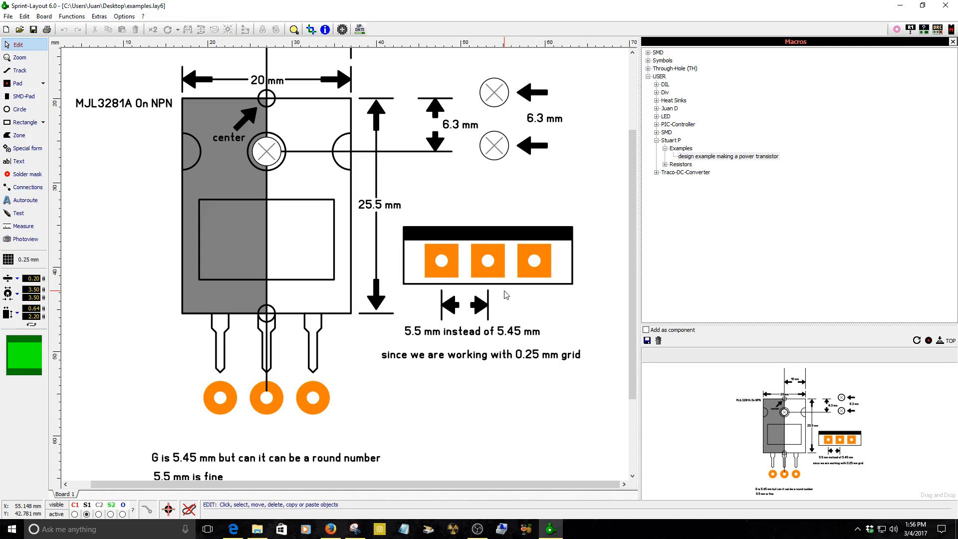
scroll(514, 299, "up", 2)
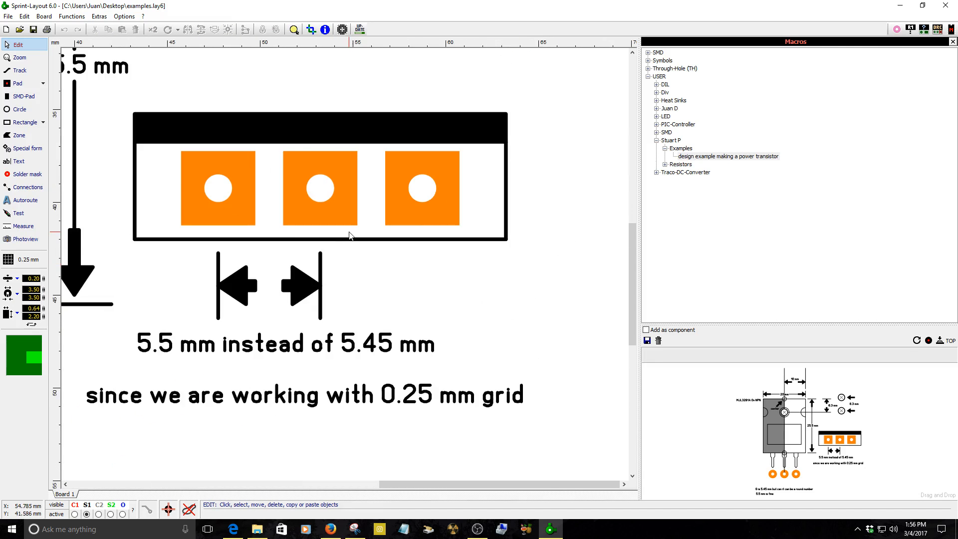
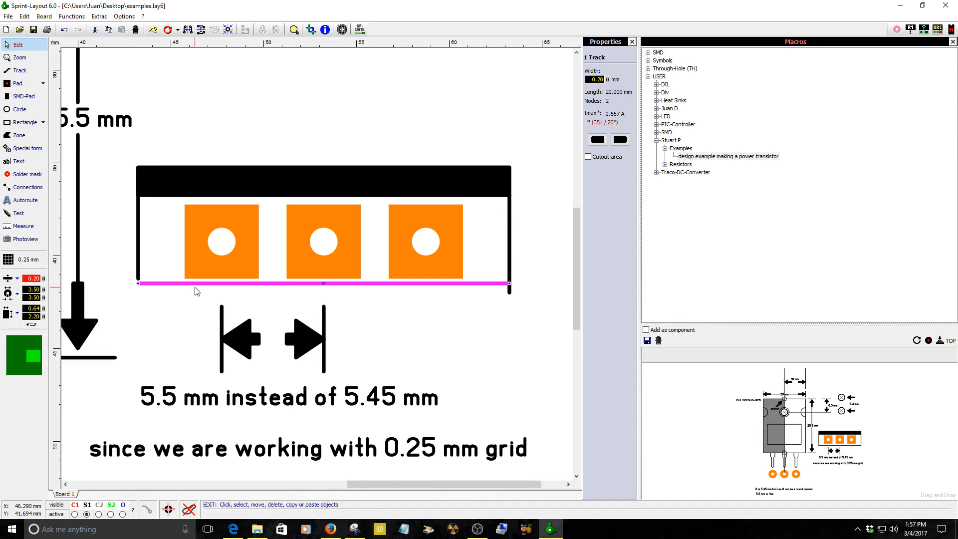
Shorten the right side line of the footprint outline by moving its upper end down.
left_click(138, 277)
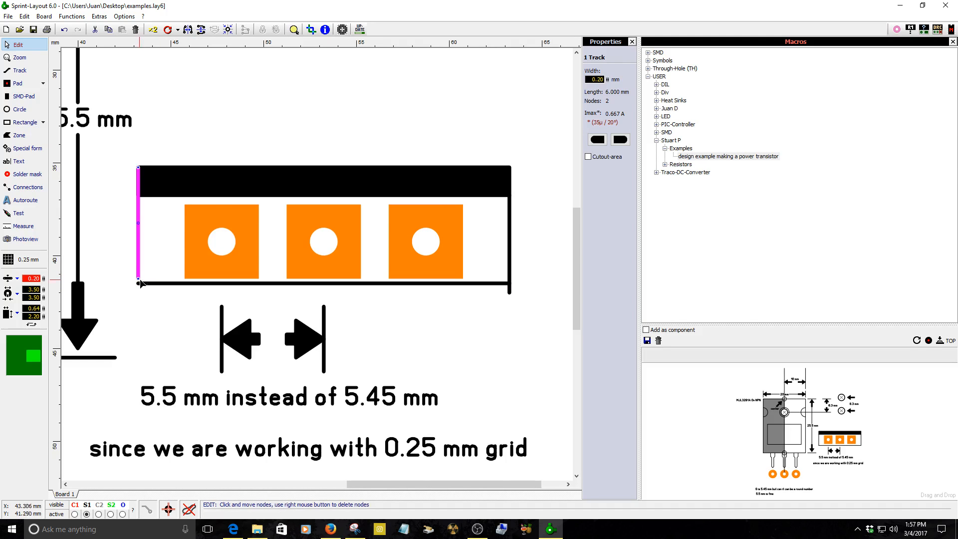
left_click(509, 293)
left_click_drag(510, 289, 509, 280)
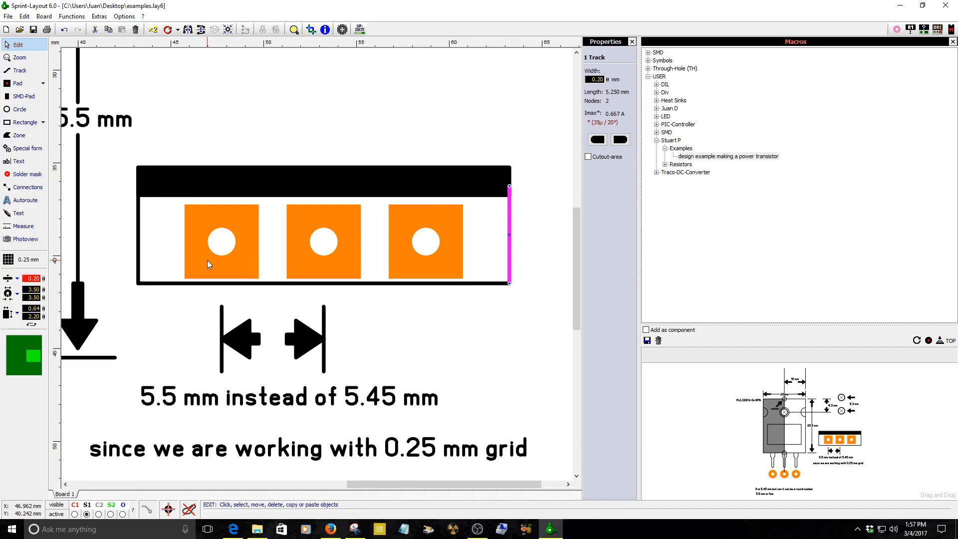
Shorten the outline's left side line to 5.5 mm by moving its upper end down.
left_click(138, 234)
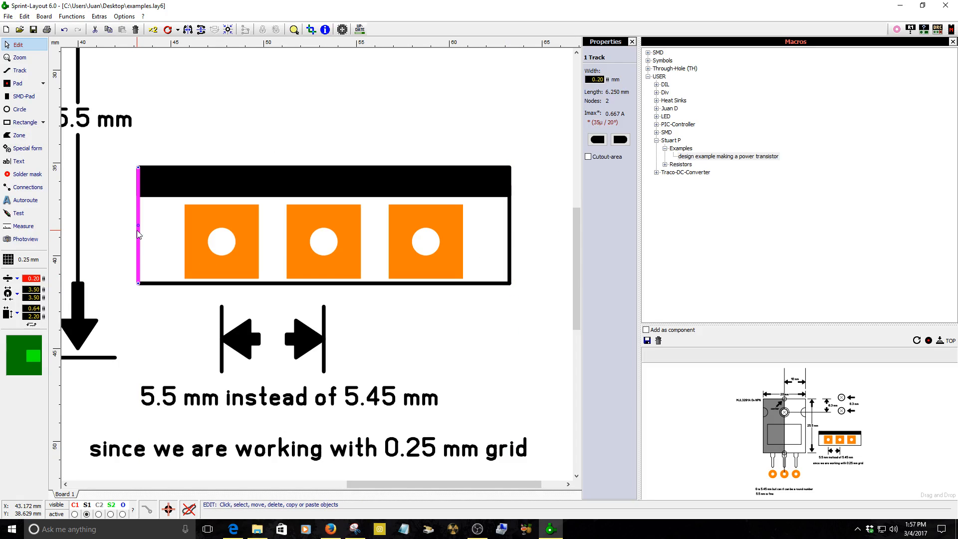
scroll(152, 222, "up", 2)
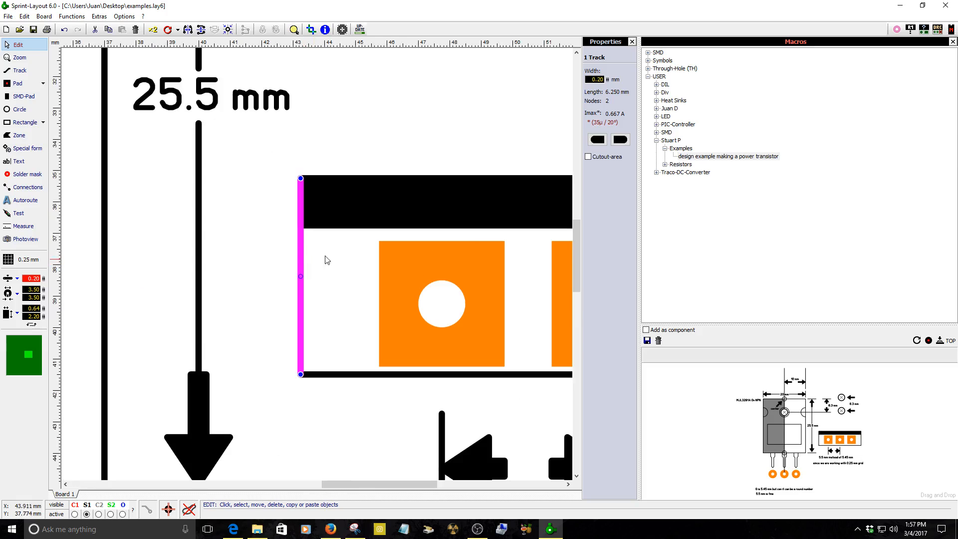
left_click(953, 42)
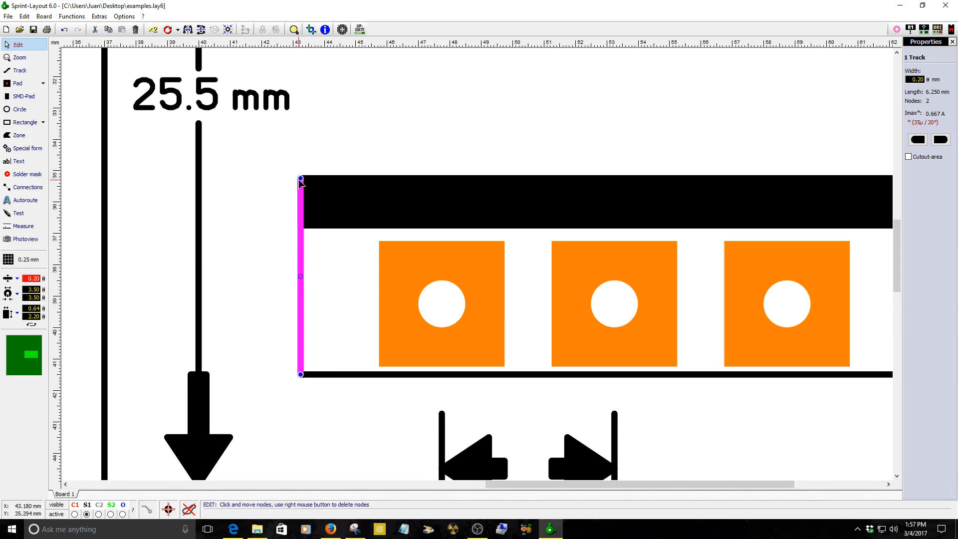
left_click_drag(300, 178, 300, 186)
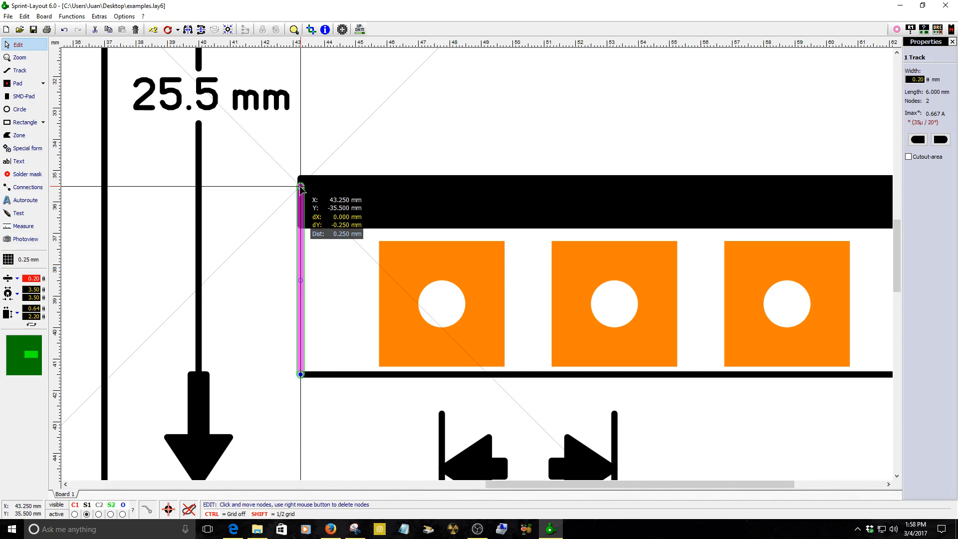
left_click_drag(301, 188, 300, 202)
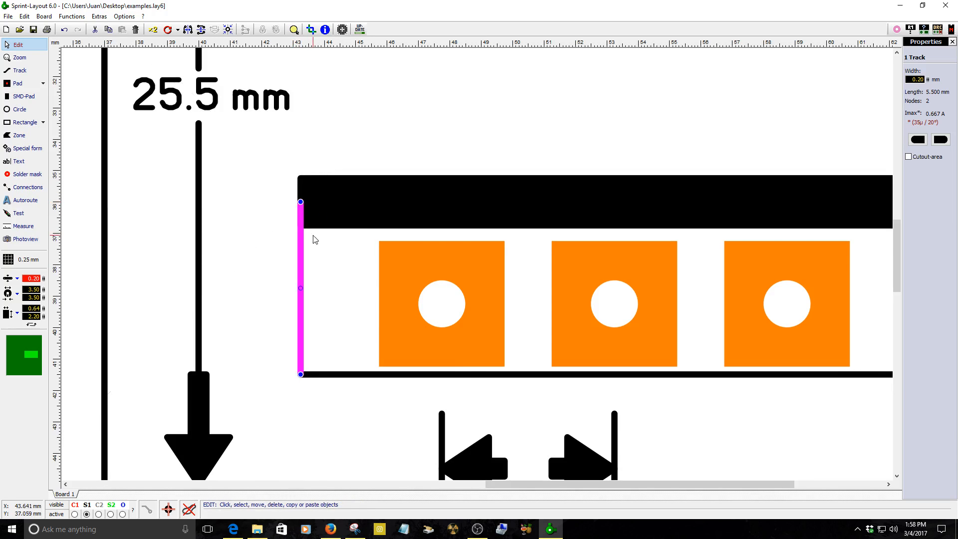
Shorten the outline's right side line to 5.5 mm to match the left side.
left_click(315, 214)
left_click(300, 248)
scroll(698, 270, "down", 2)
scroll(769, 268, "up", 2)
left_click(686, 259)
mouse_move(688, 192)
left_mouse_down()
mouse_move(687, 202)
mouse_move(688, 184)
left_mouse_up()
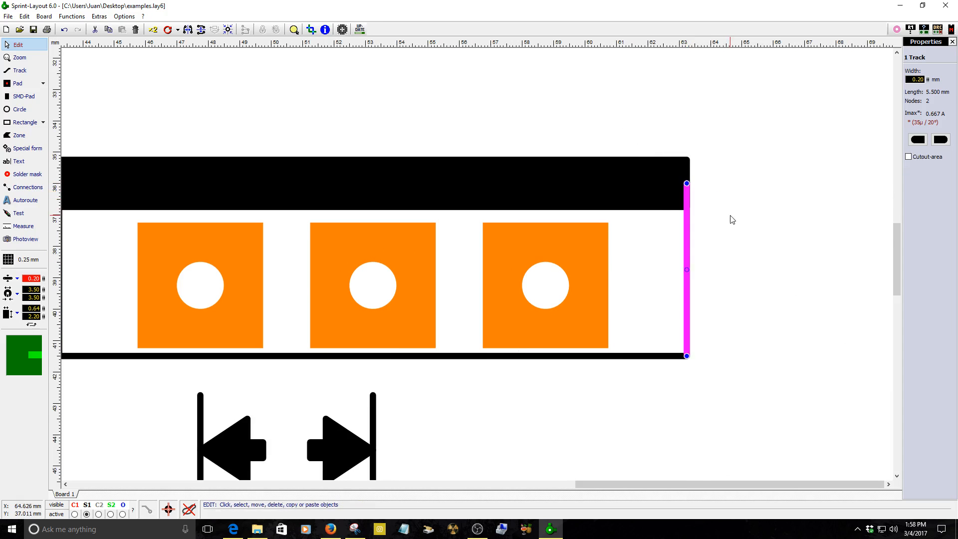
left_click(731, 217)
Move the black bar zone's top-left corner down to the top of the shortened left side line.
scroll(692, 254, "down", 3)
scroll(609, 264, "up", 1)
scroll(526, 269, "up", 2)
left_click(291, 222)
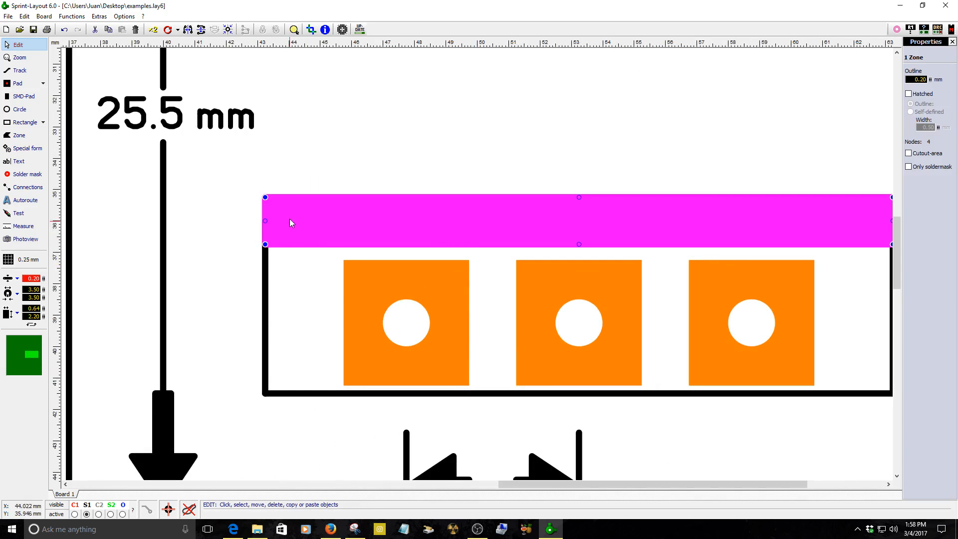
scroll(285, 213, "up", 2)
left_click(447, 370)
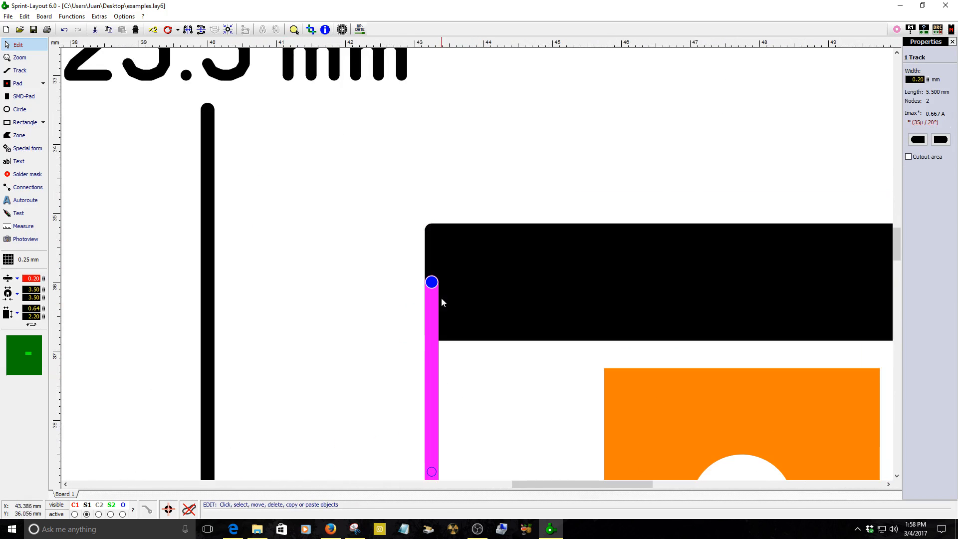
left_click(439, 249)
scroll(483, 261, "up", 1)
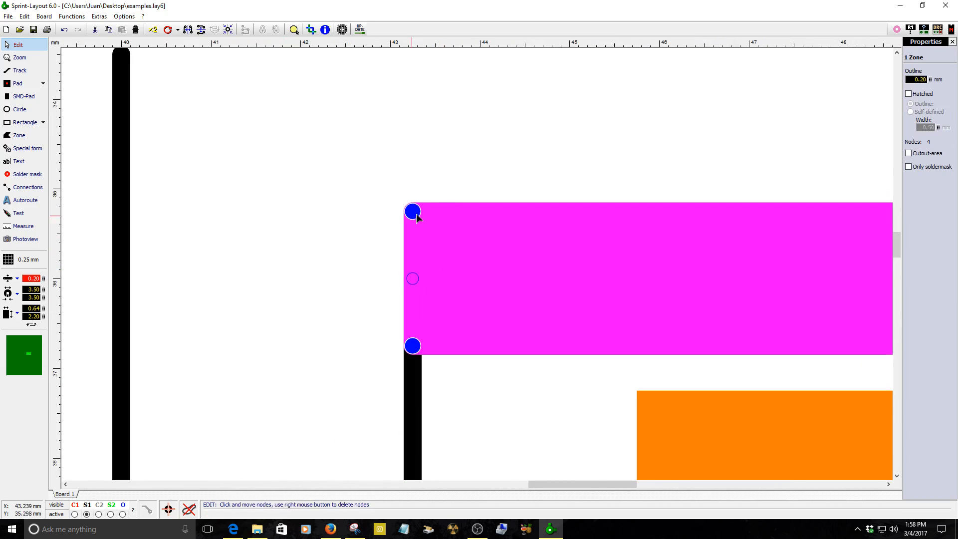
scroll(412, 219, "up", 1)
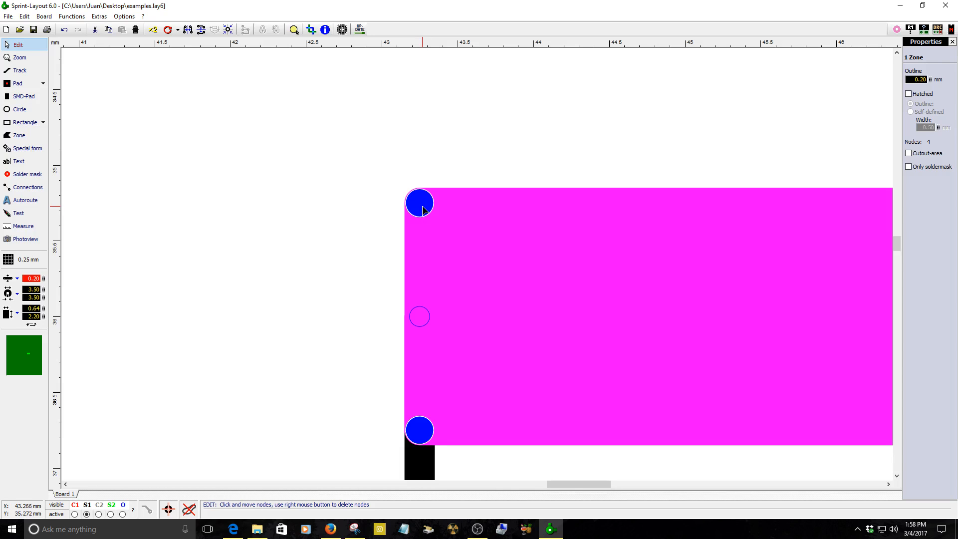
left_click_drag(422, 201, 422, 203)
left_click_drag(422, 203, 425, 317)
left_click(420, 463)
scroll(526, 333, "down", 3)
left_click(475, 282)
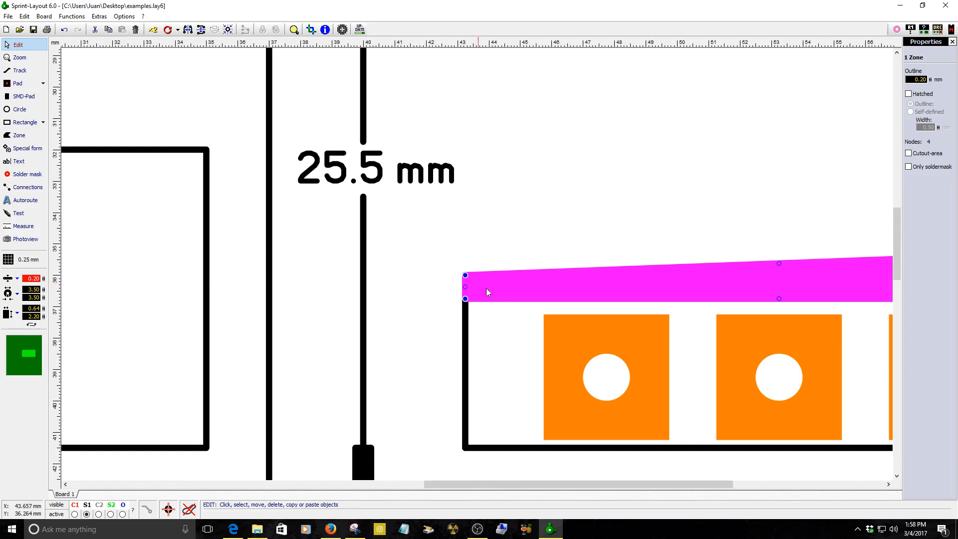
Move the black bar zone's top-right corner down level with its top-left corner.
scroll(577, 257, "down", 3)
scroll(796, 258, "up", 5)
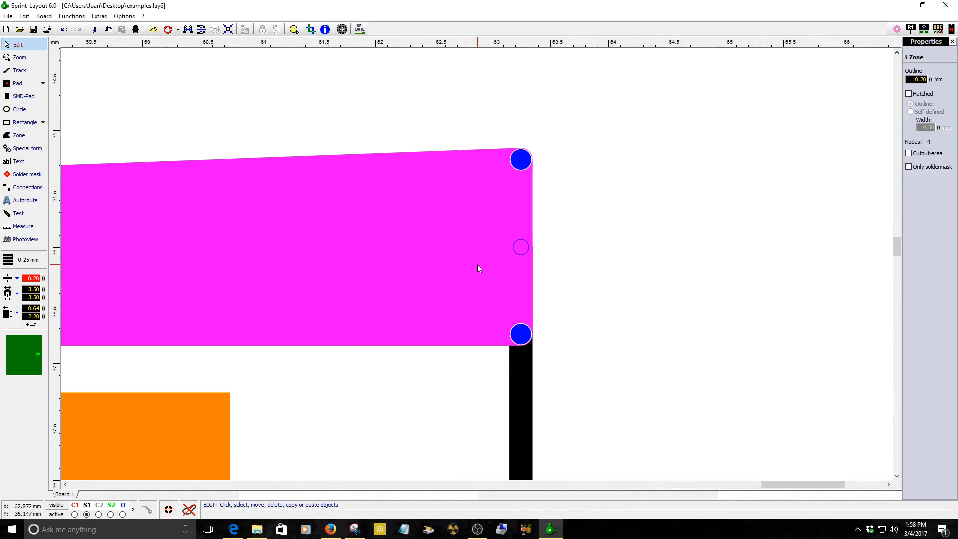
left_click_drag(521, 162, 520, 236)
left_click(666, 241)
scroll(665, 241, "down", 5)
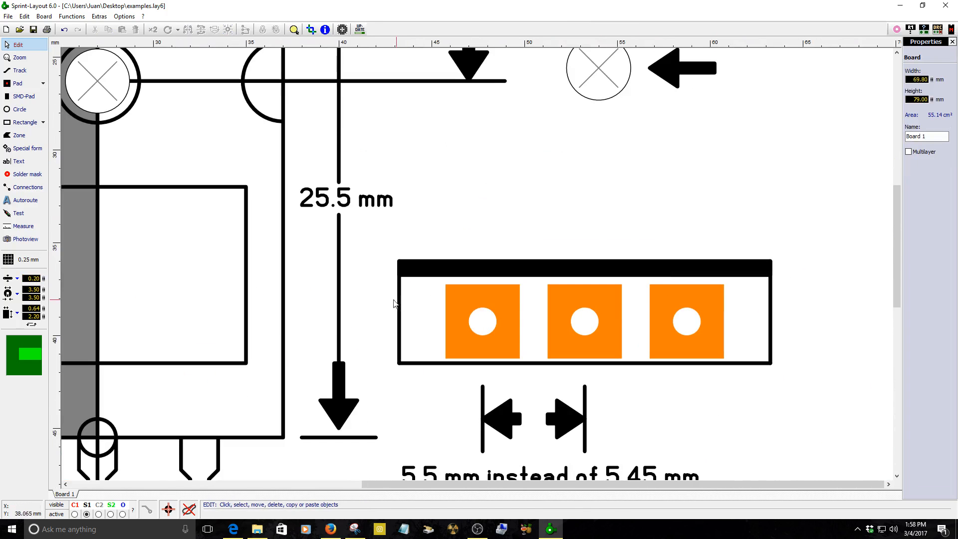
Select the footprint's pads, outline lines and bar zone and build them into one group.
left_click(402, 294)
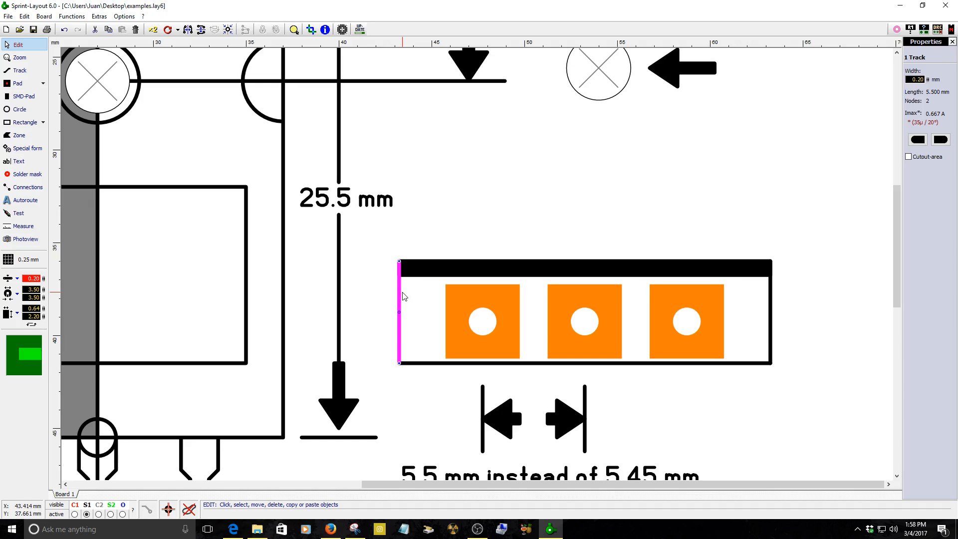
left_click(451, 365)
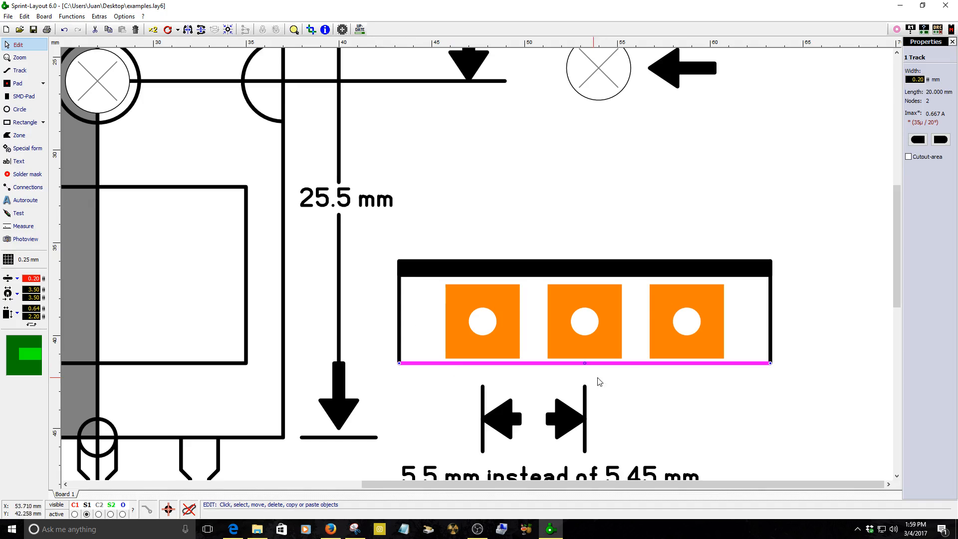
left_click(684, 395)
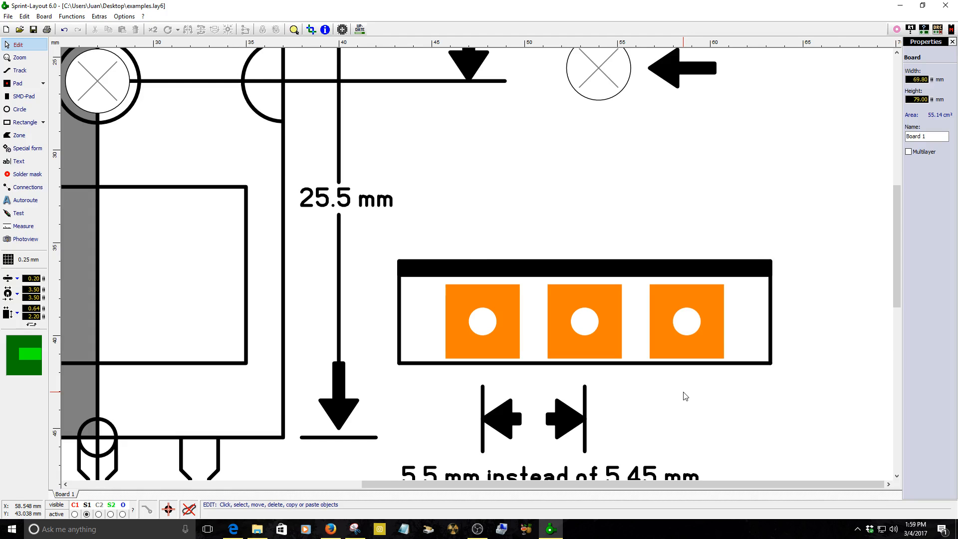
scroll(749, 359, "down", 2)
scroll(671, 246, "up", 2)
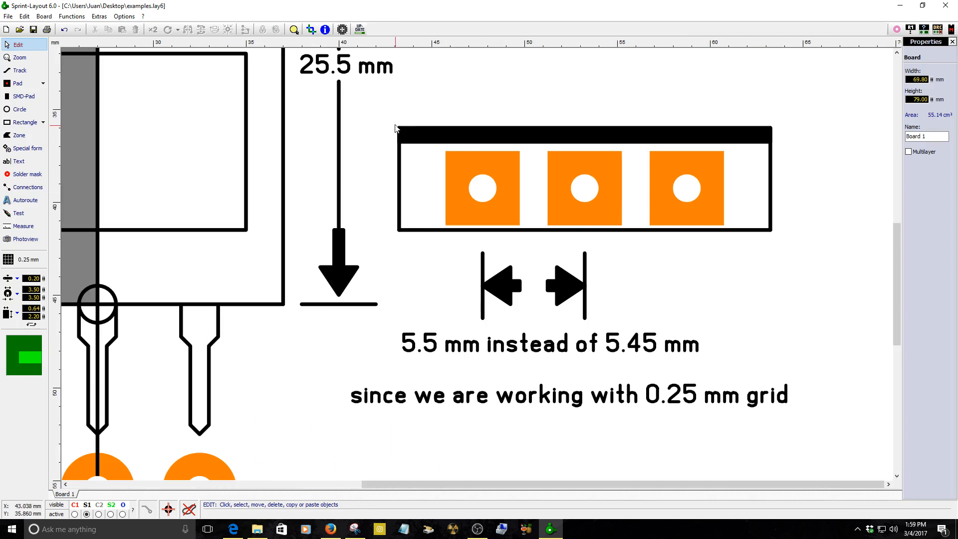
mouse_move(391, 115)
left_mouse_down()
mouse_move(409, 219)
mouse_move(681, 253)
mouse_move(835, 257)
mouse_move(788, 245)
left_mouse_up()
right_click(710, 210)
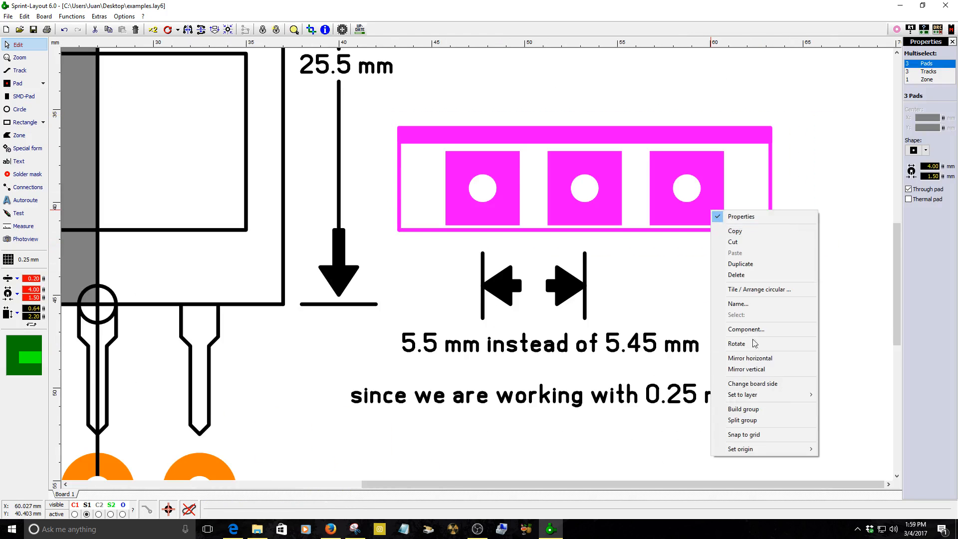
left_click(743, 408)
left_click_drag(698, 198, 687, 182)
left_click(739, 269)
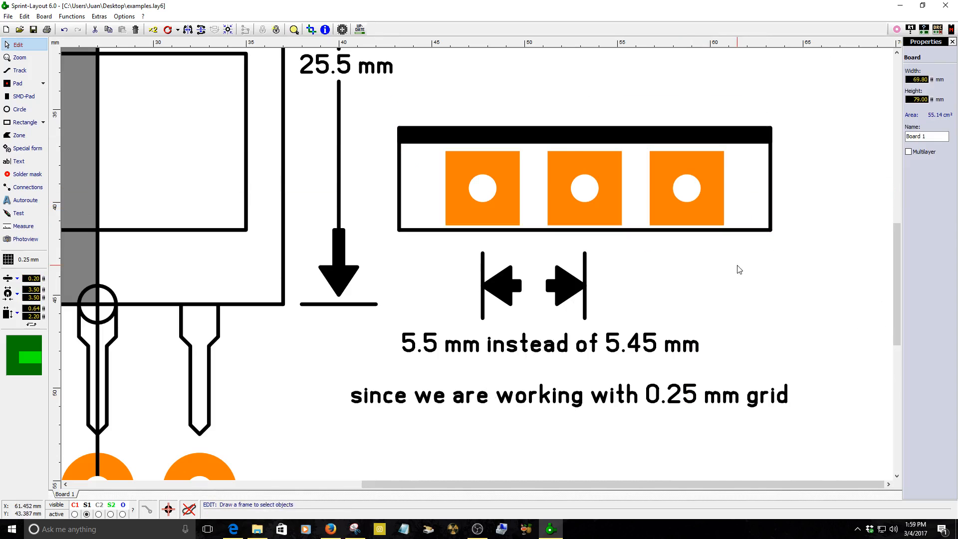
Save the grouped footprint as a new macro named "with correct size" in the Examples folder.
scroll(719, 229, "down", 2)
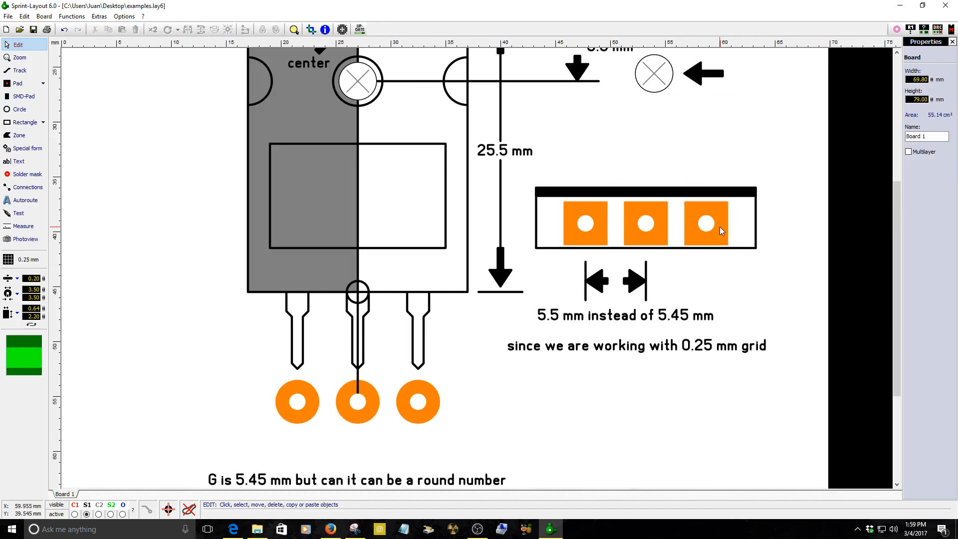
scroll(720, 227, "down", 1)
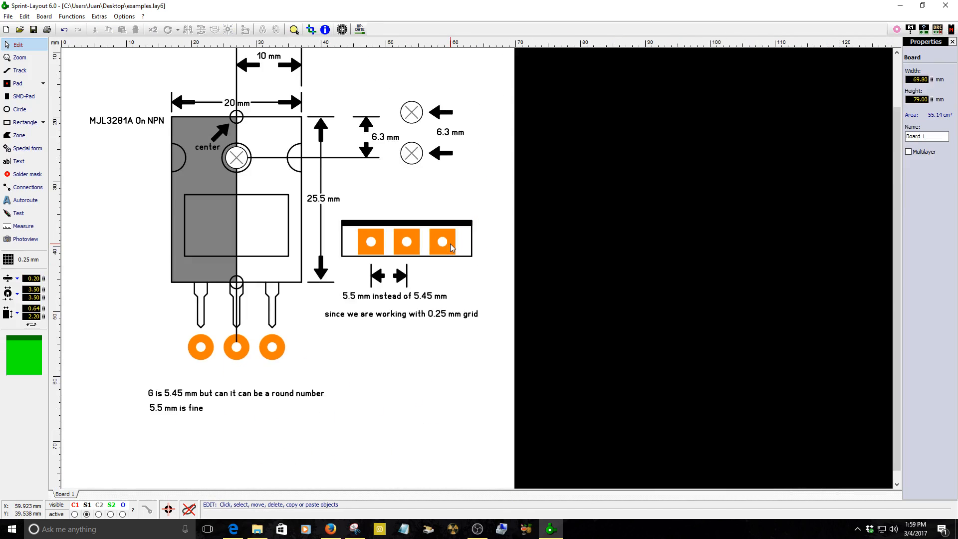
left_click(952, 29)
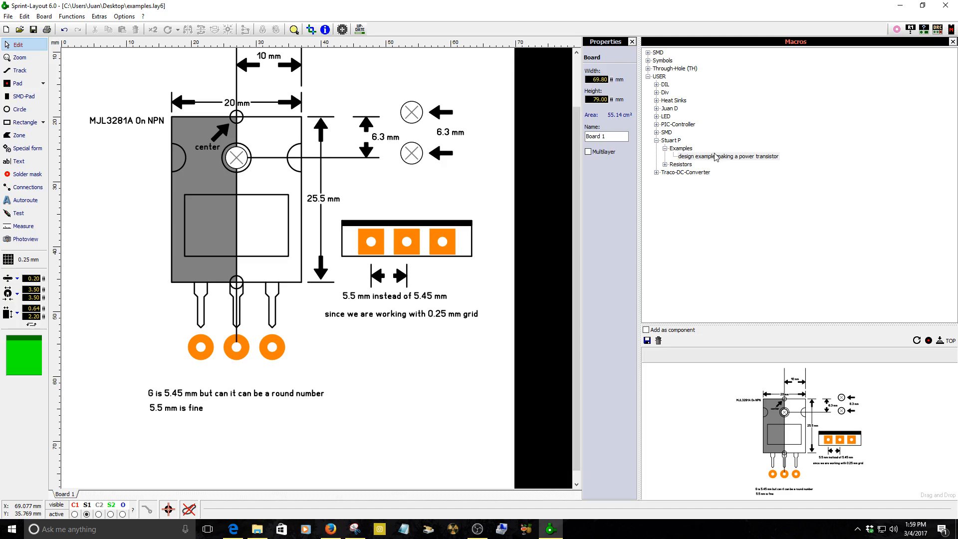
left_click(457, 249)
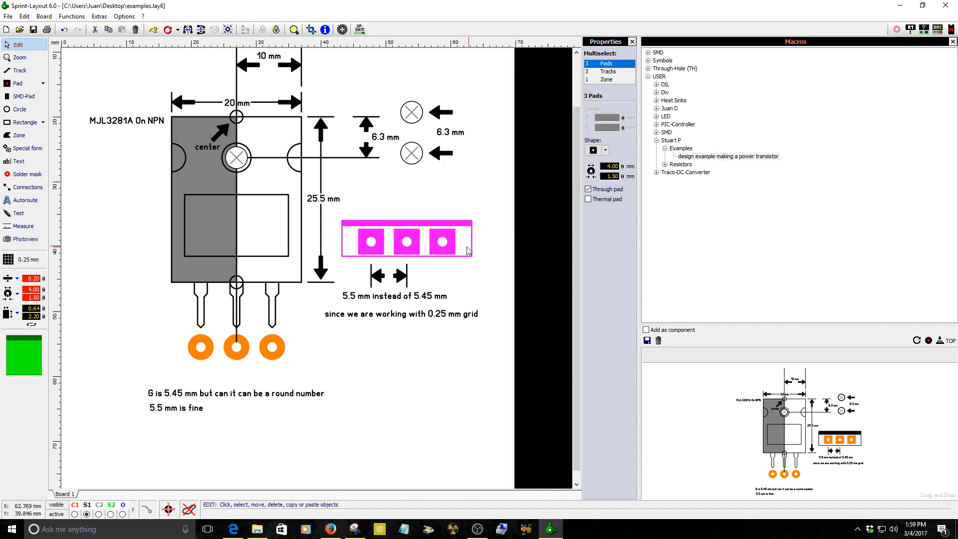
left_click(722, 158)
left_click(647, 341)
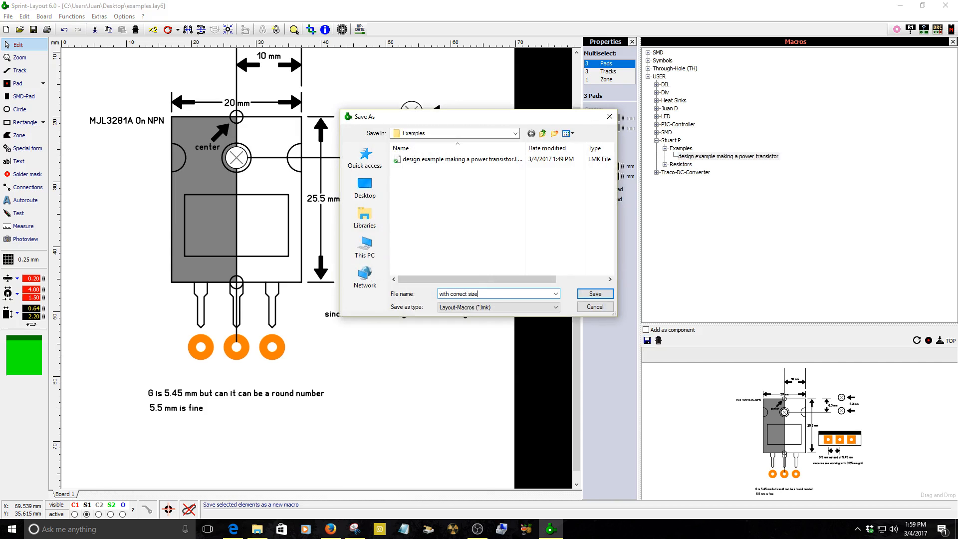
left_click(582, 294)
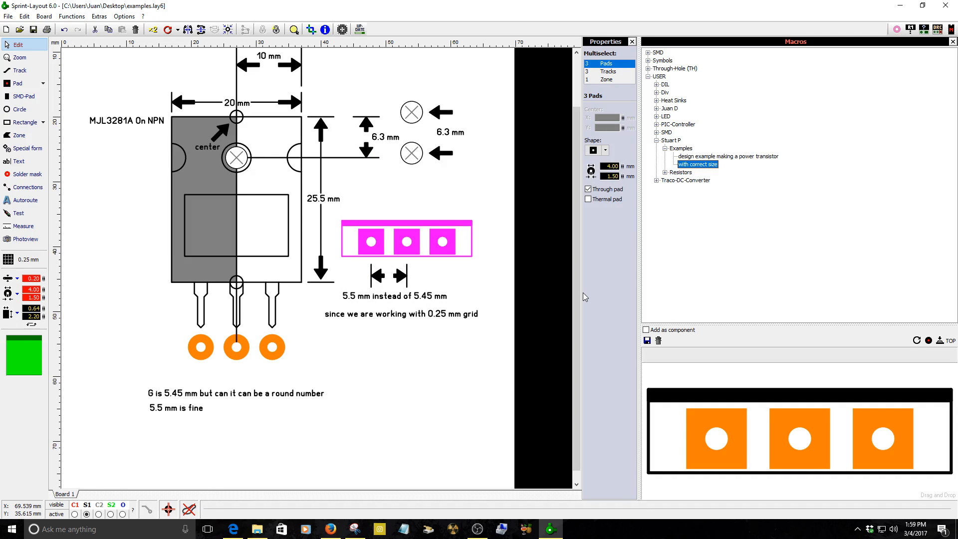
Review the datasheet's package drawing and dimension table in the browser, returning to the layout.
scroll(318, 269, "up", 2)
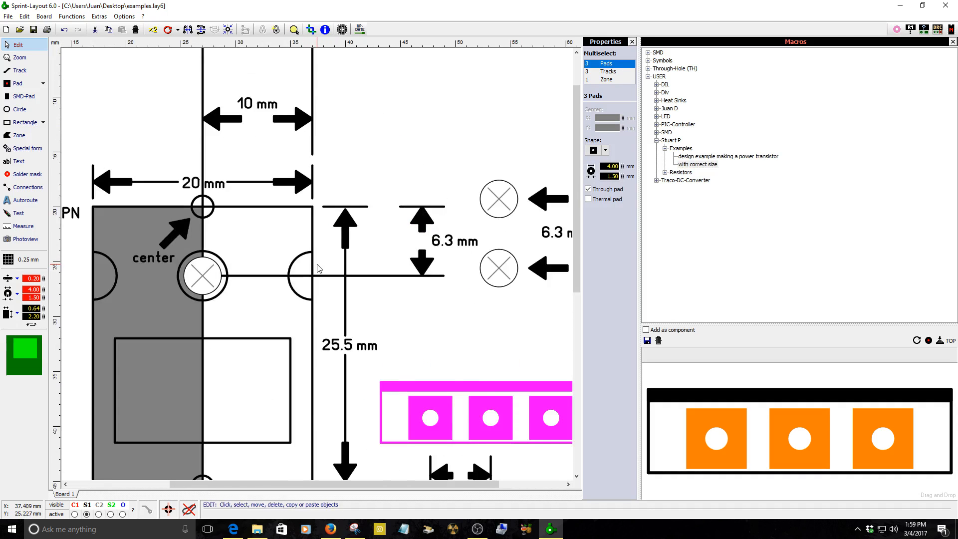
scroll(317, 268, "down", 2)
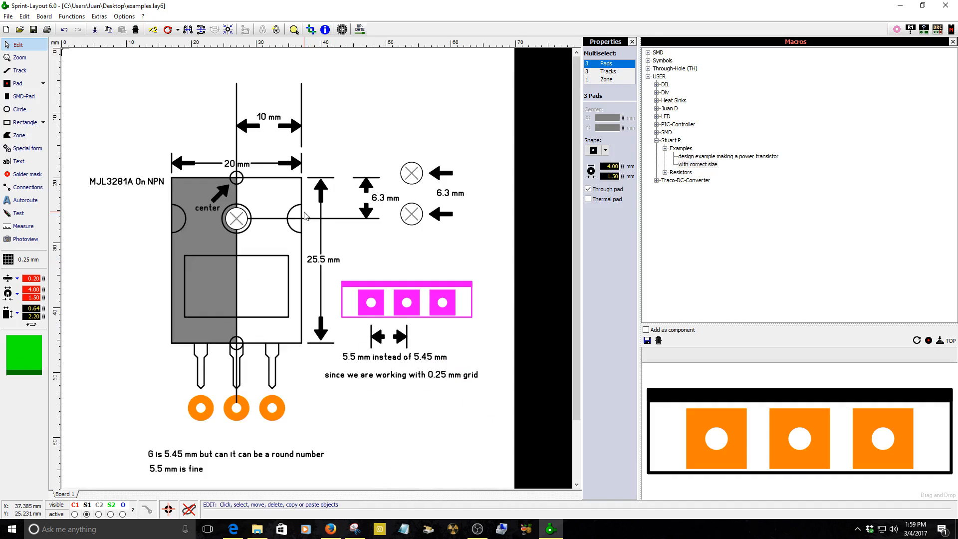
left_click(330, 529)
scroll(438, 455, "down", 2)
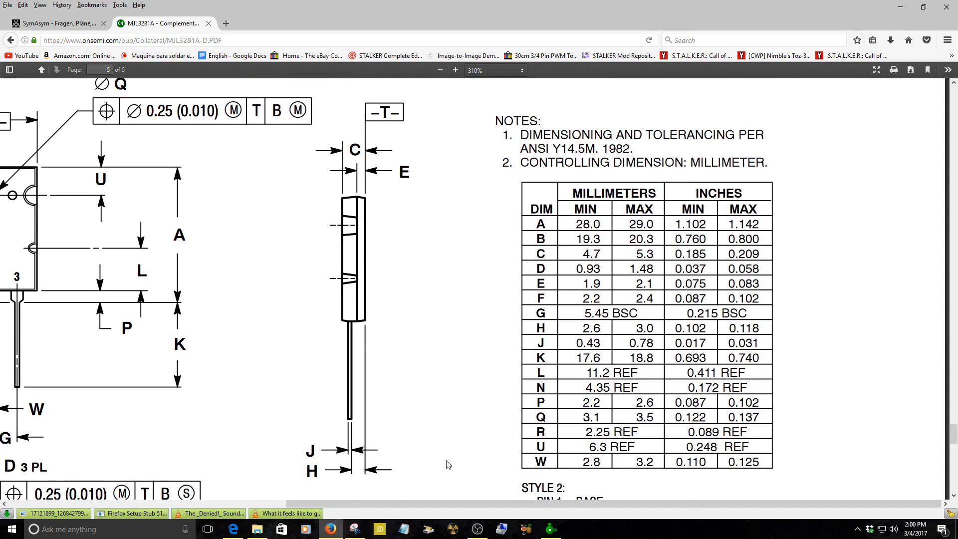
scroll(472, 508, "left", 5)
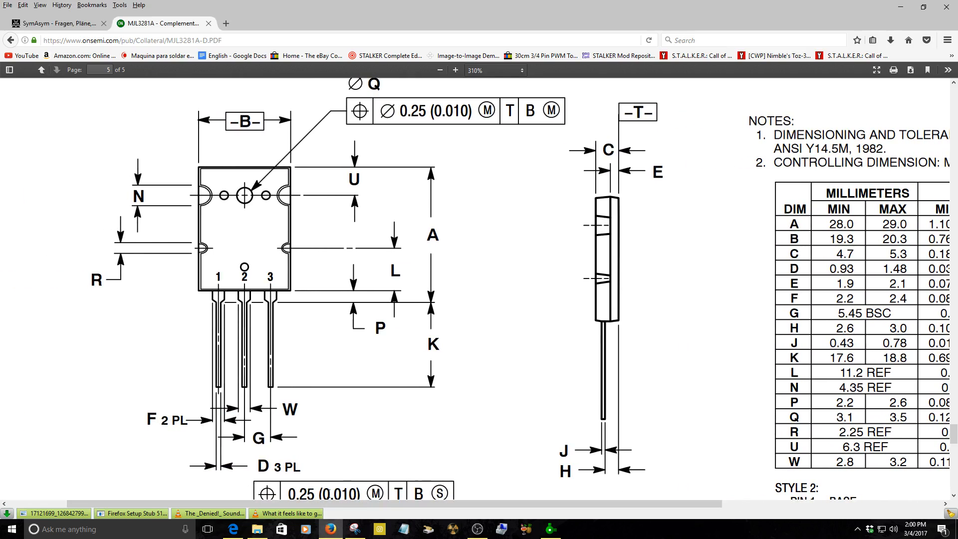
left_click_drag(377, 504, 595, 496)
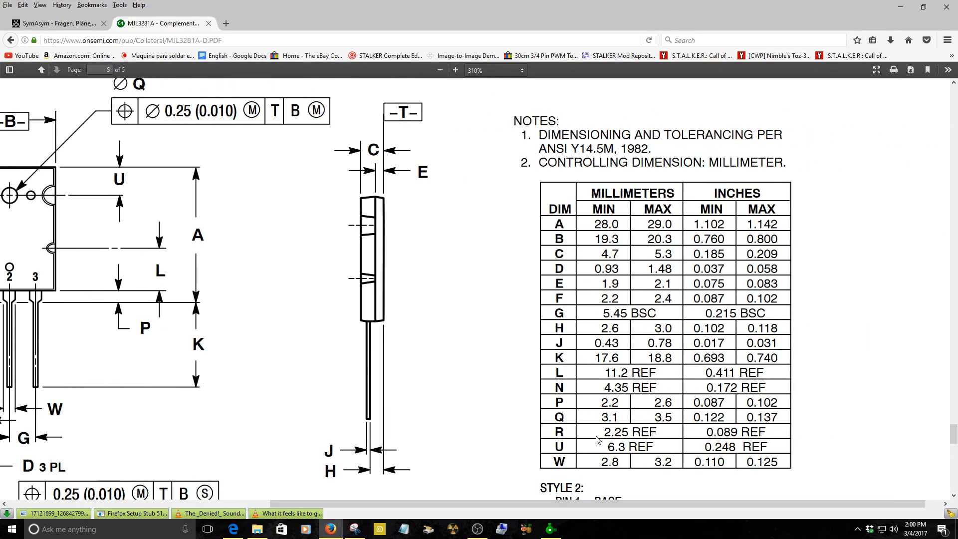
left_click(331, 528)
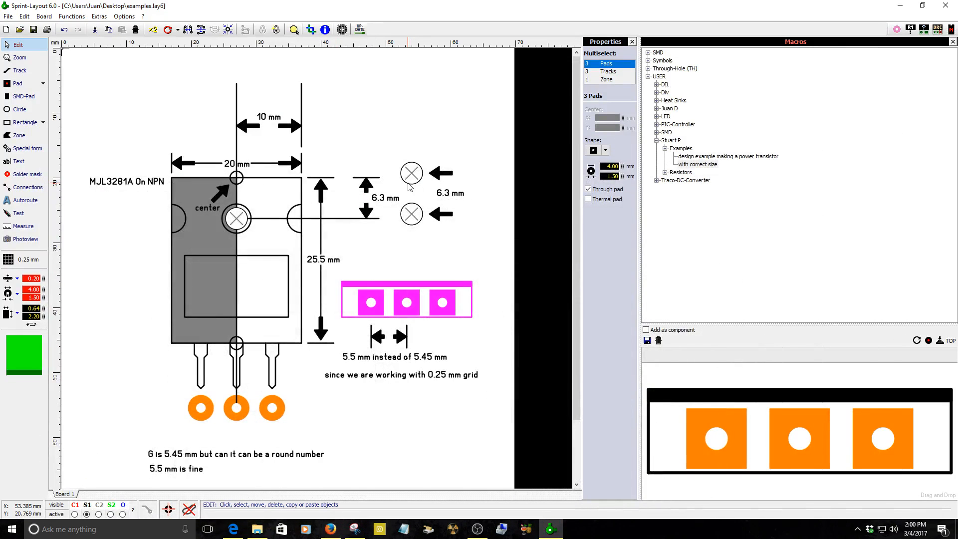
Select the two round mounting-hole pads and set their drill diameter to 1.10 mm.
left_click(417, 212)
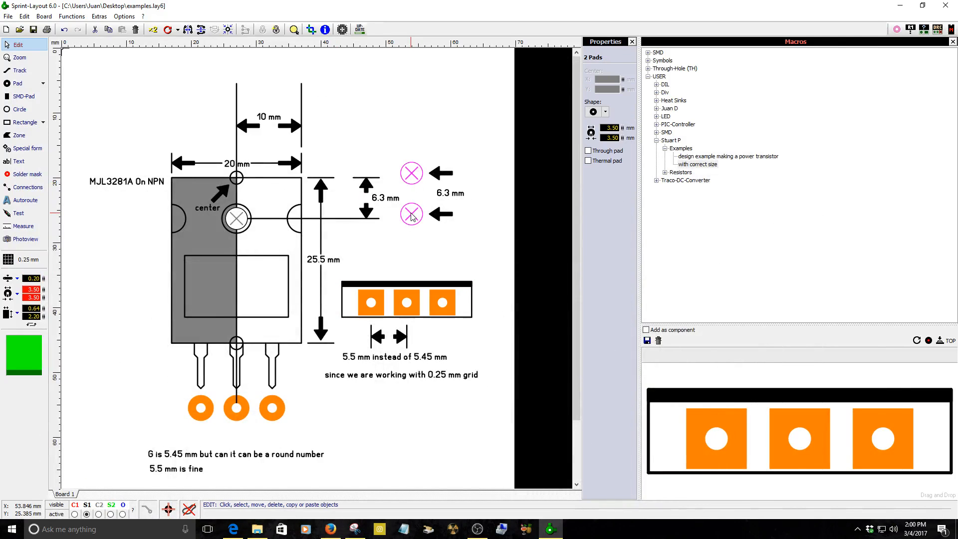
left_click_drag(42, 297, 42, 324)
left_click_drag(55, 382, 55, 394)
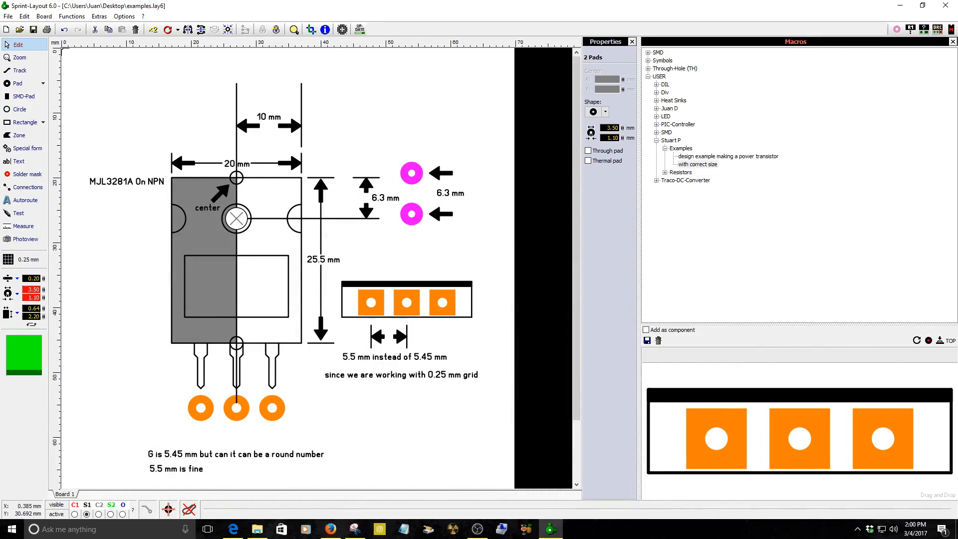
Set the selected mounting-hole pads' outer diameter to 2.40 mm.
left_click_drag(44, 289, 55, 333)
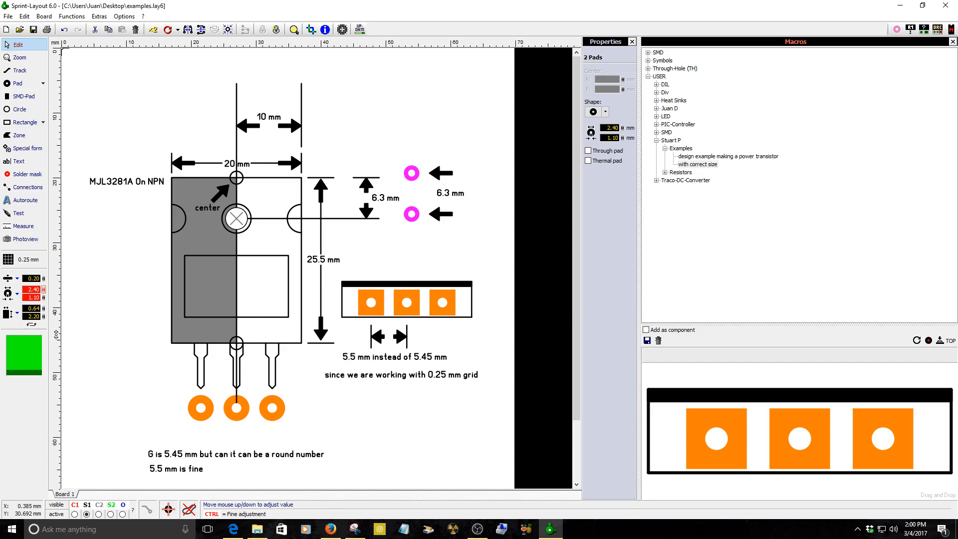
scroll(435, 139, "up", 2)
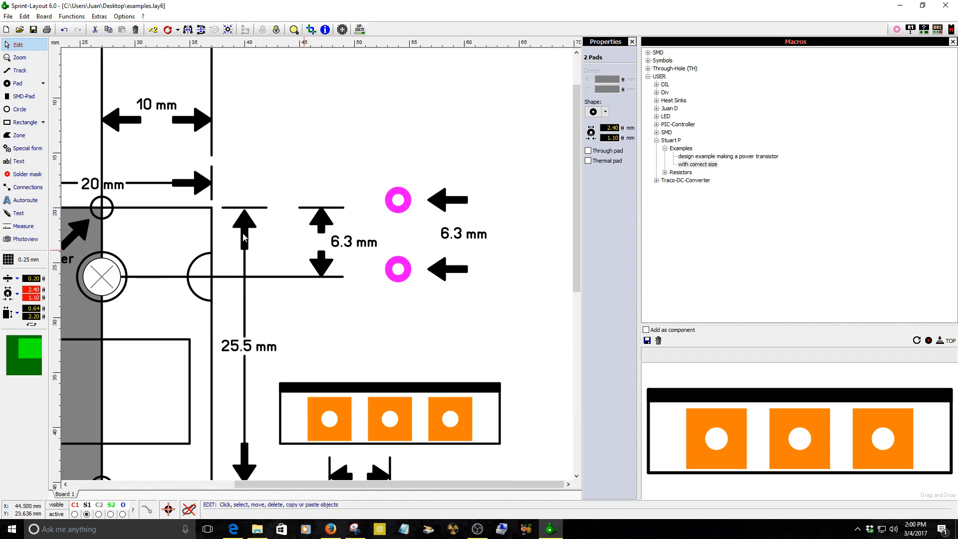
Place a new round pad above the old mounting-hole pads and set it to layer C2.
left_click(7, 84)
left_click(373, 104)
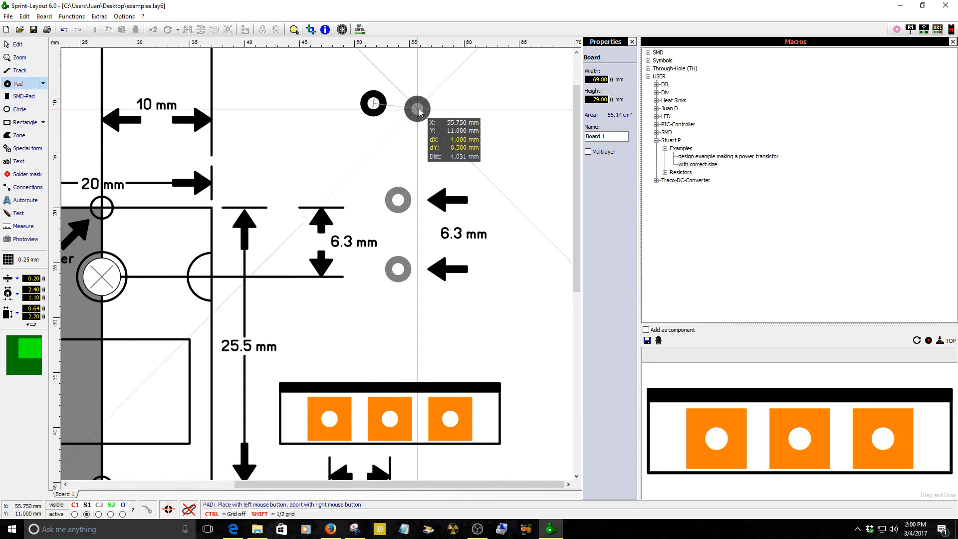
right_click(396, 114)
left_click(372, 113)
right_click(371, 114)
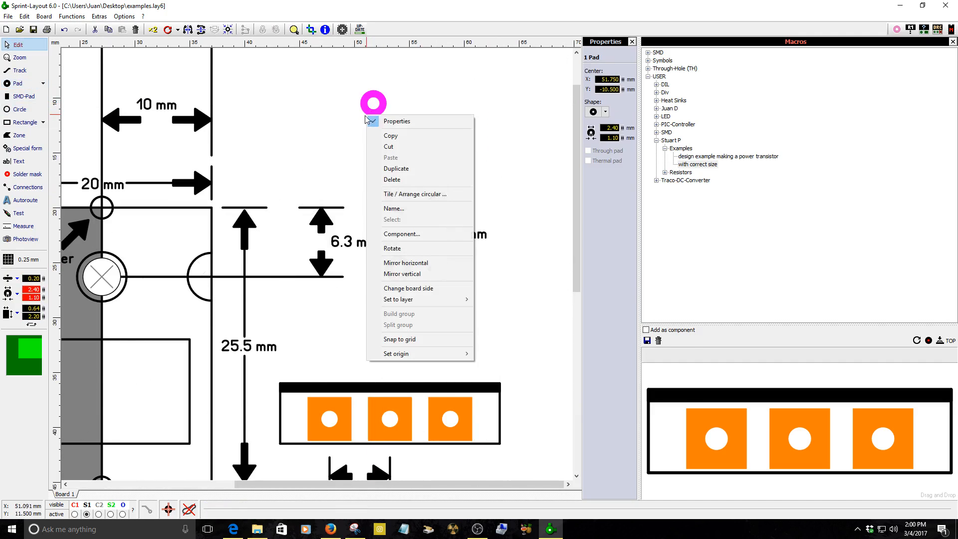
mouse_move(399, 301)
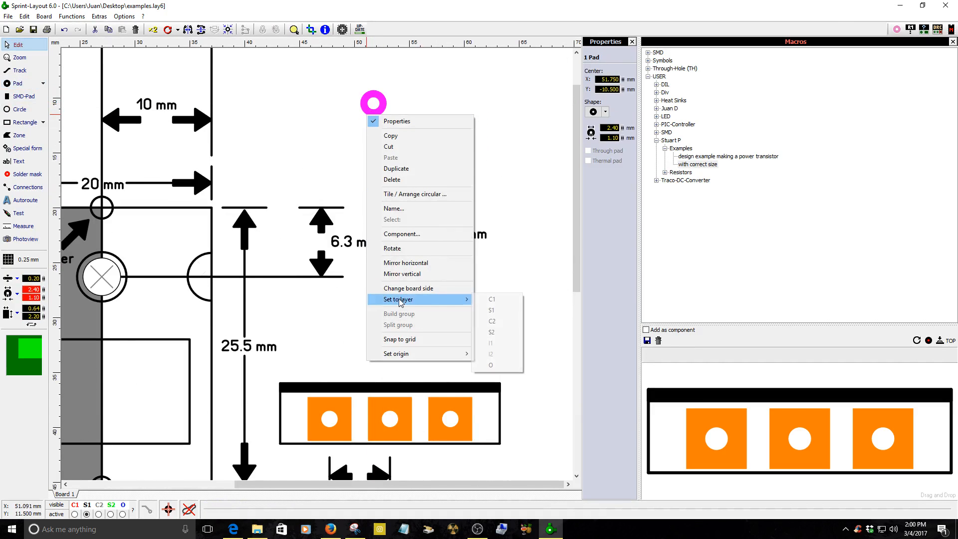
left_click(493, 321)
left_click_drag(382, 115, 382, 125)
Select the two old mounting-hole pads beside the 6.3 mm arrows and delete them.
left_click_drag(369, 174, 421, 306)
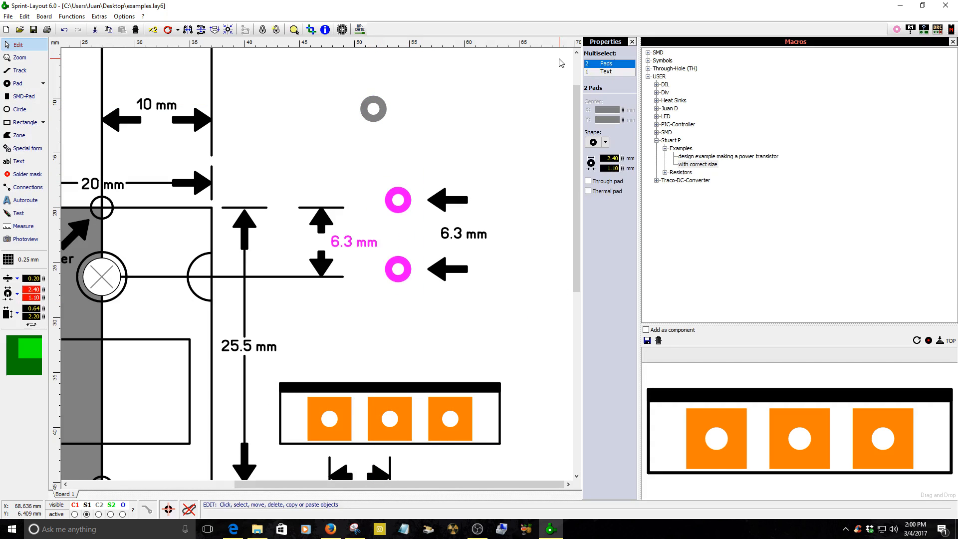
left_click(408, 296)
left_click(405, 273)
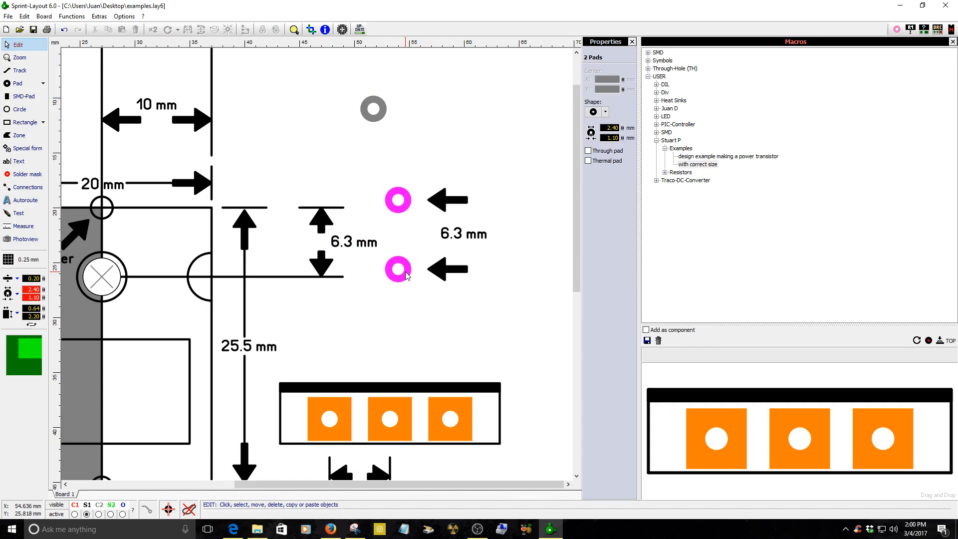
key("Delete")
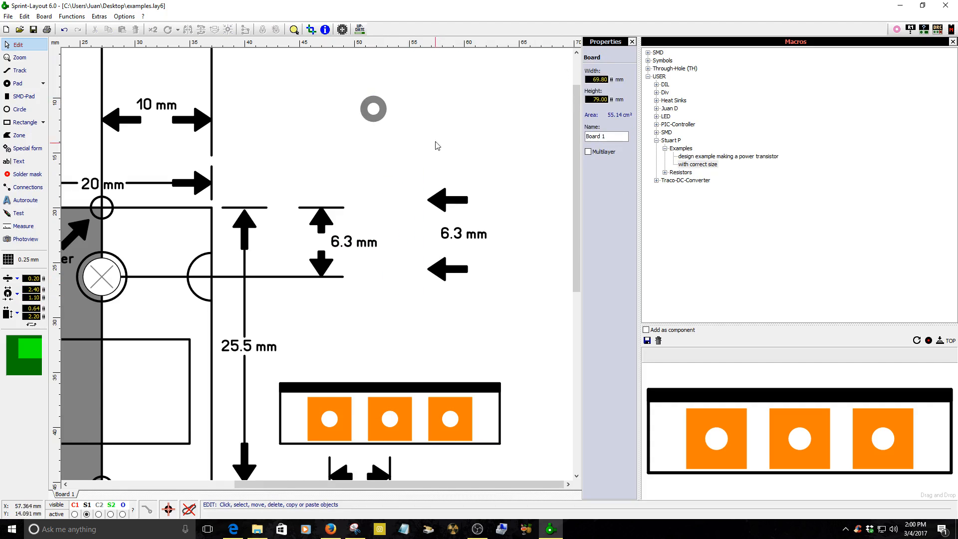
Tile the new pad into 1 horizontal by 2 vertical copies with a 6.3 mm vertical distance.
left_click_drag(377, 115, 366, 127)
right_click(366, 129)
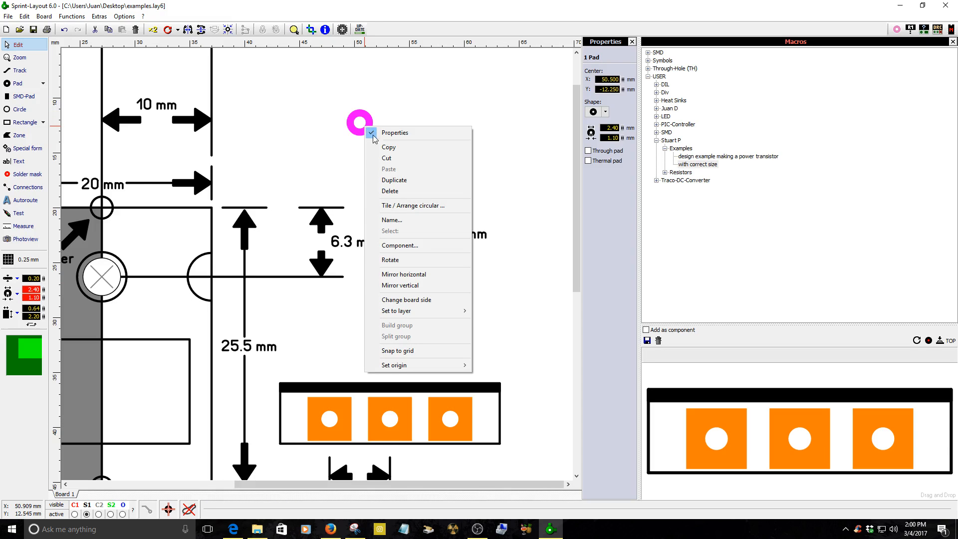
left_click(427, 211)
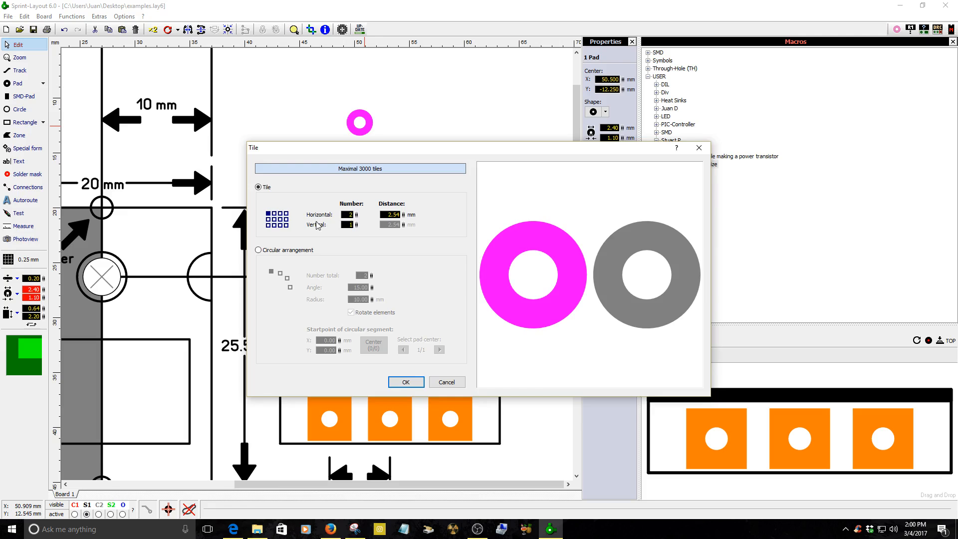
left_click(356, 215)
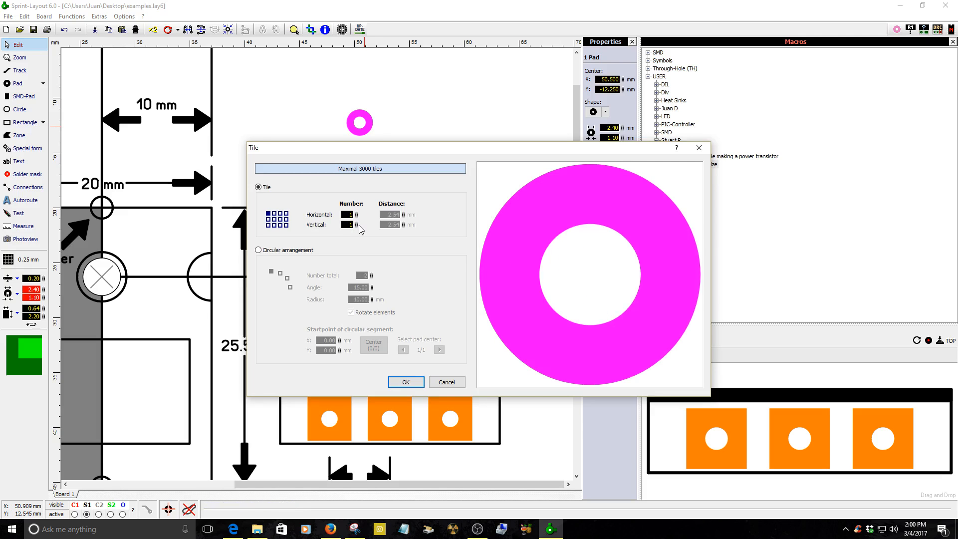
left_click(355, 224)
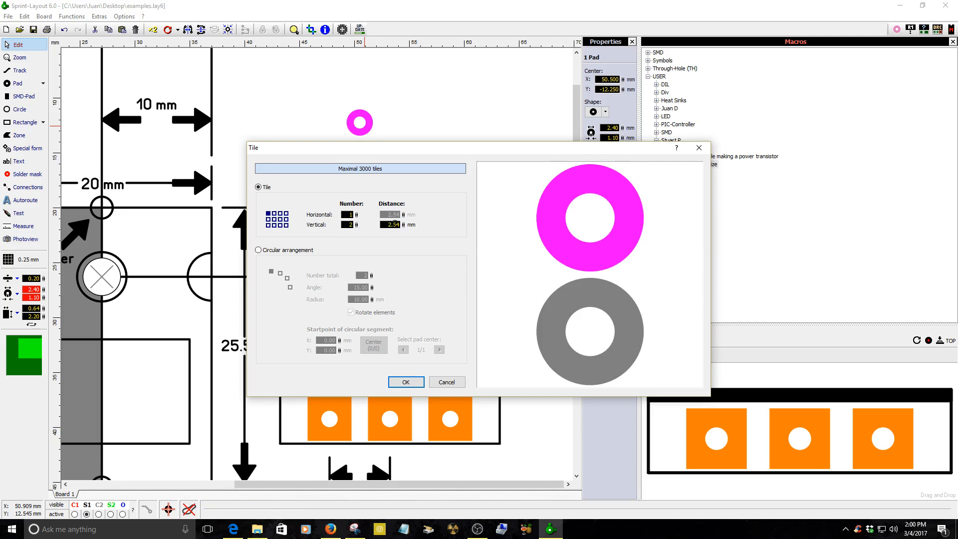
double_click(394, 224)
type("6.3")
left_click(405, 382)
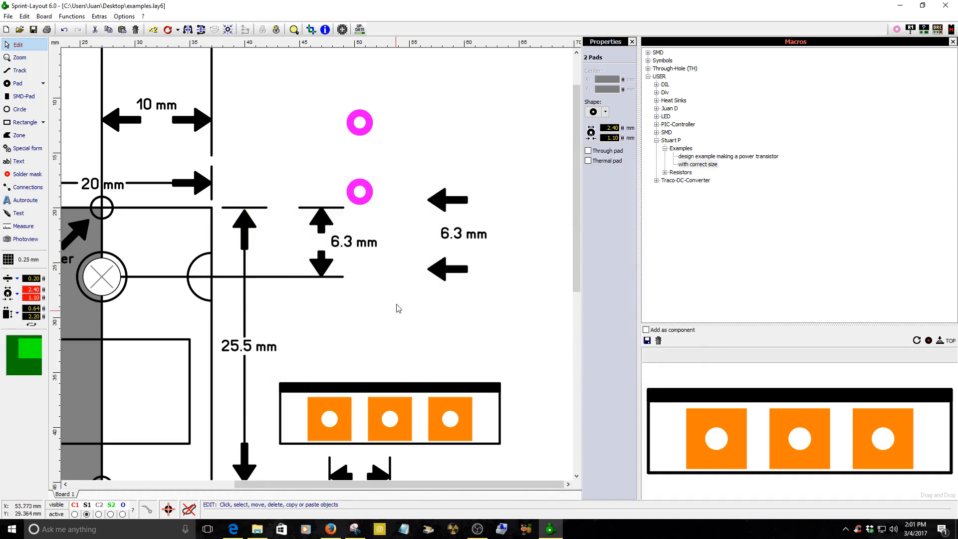
Align the pad pair with the 6.3 mm arrows and measure the distance between the two pads.
left_click_drag(365, 198, 402, 272)
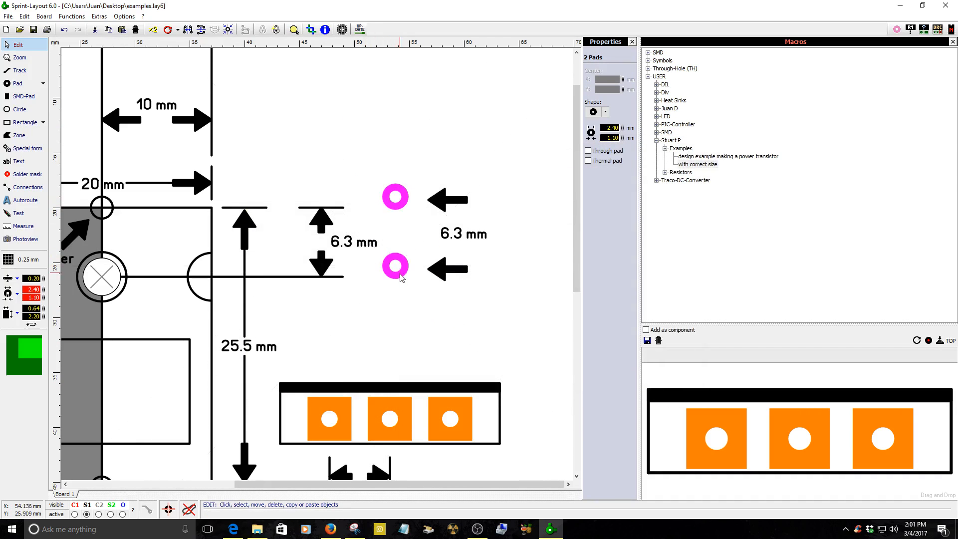
scroll(321, 269, "up", 2)
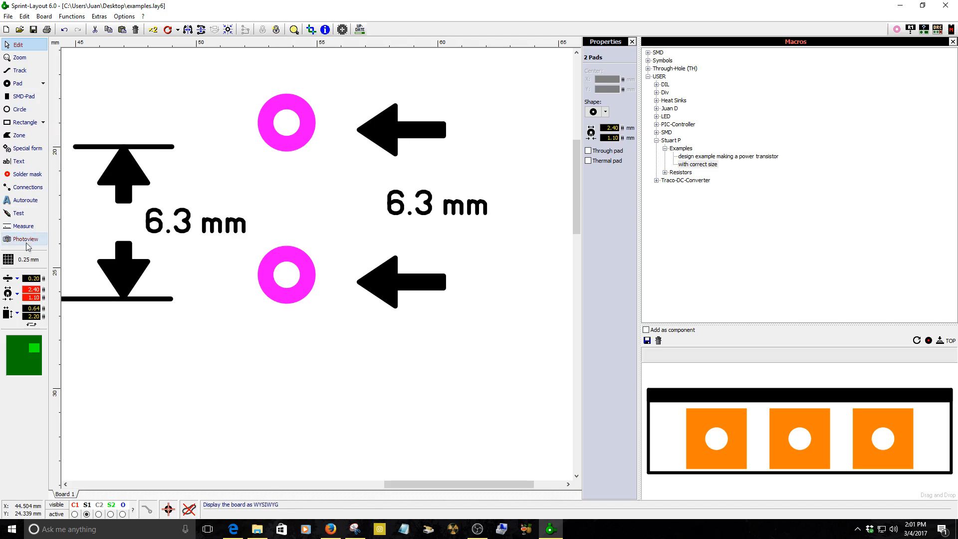
left_click(23, 226)
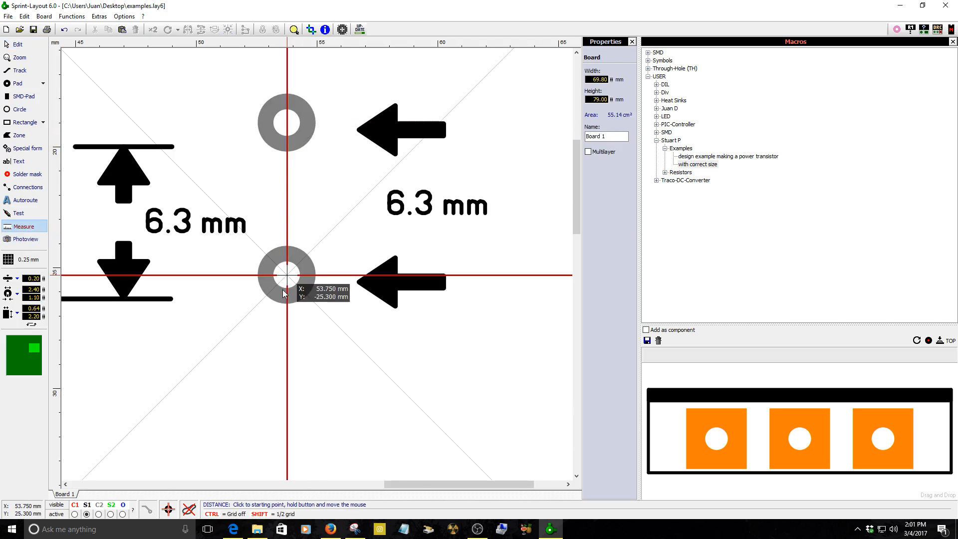
left_click_drag(286, 276, 289, 138)
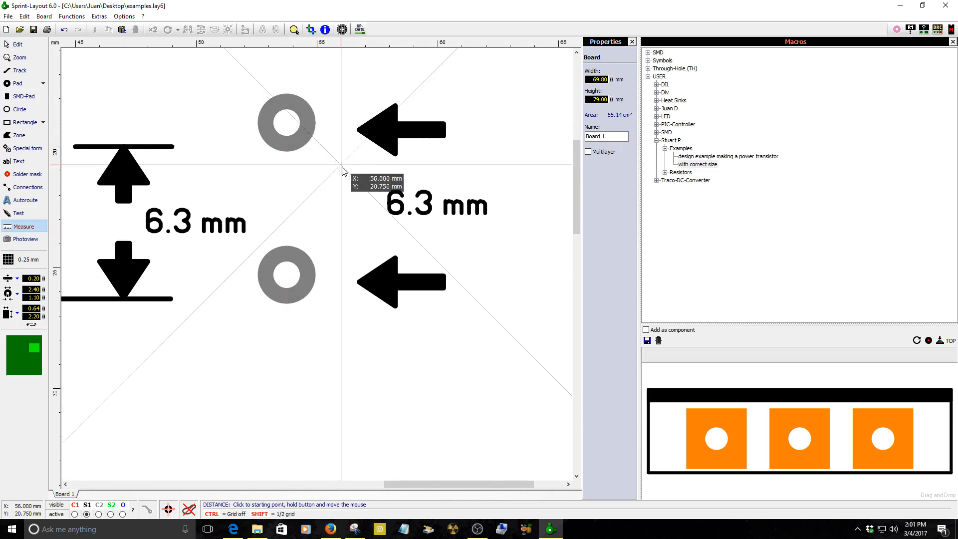
right_click(347, 186)
Move the pad pair into the transistor body to the right of the center mark.
scroll(372, 217, "down", 3)
left_click_drag(396, 215, 163, 245)
scroll(140, 270, "up", 3)
left_click_drag(372, 223, 342, 228)
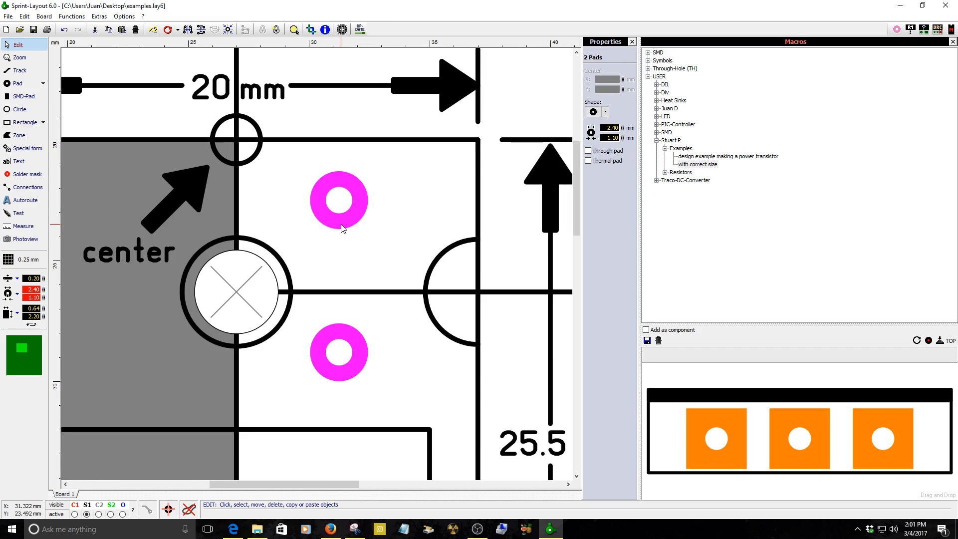
Zoom in on the center reference circle and select it to inspect its position.
scroll(263, 154, "up", 2)
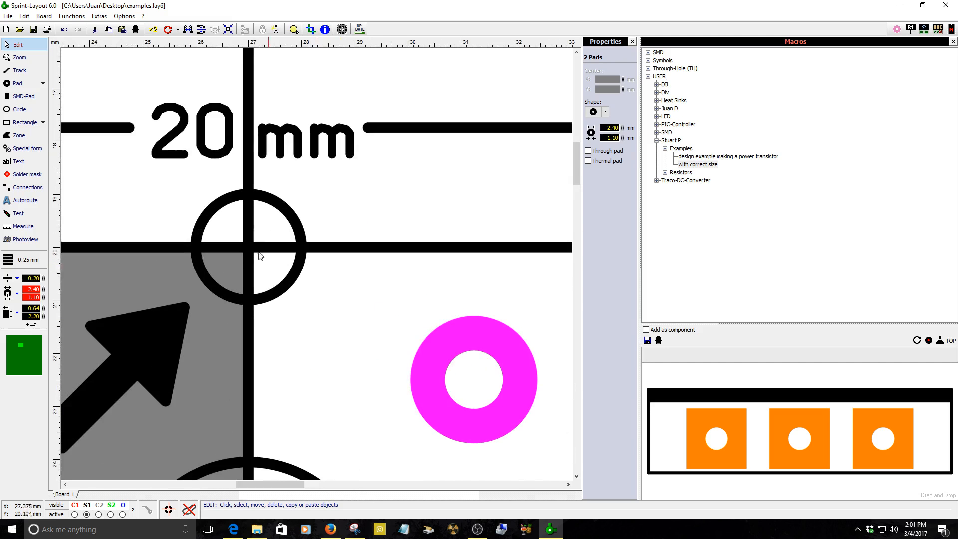
scroll(256, 256, "up", 2)
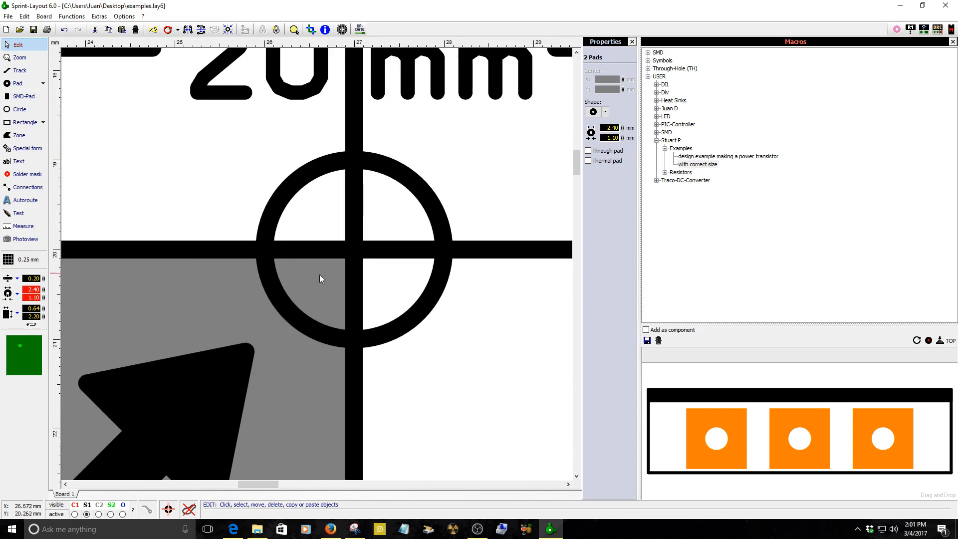
left_click(286, 315)
left_click_drag(274, 270, 274, 270)
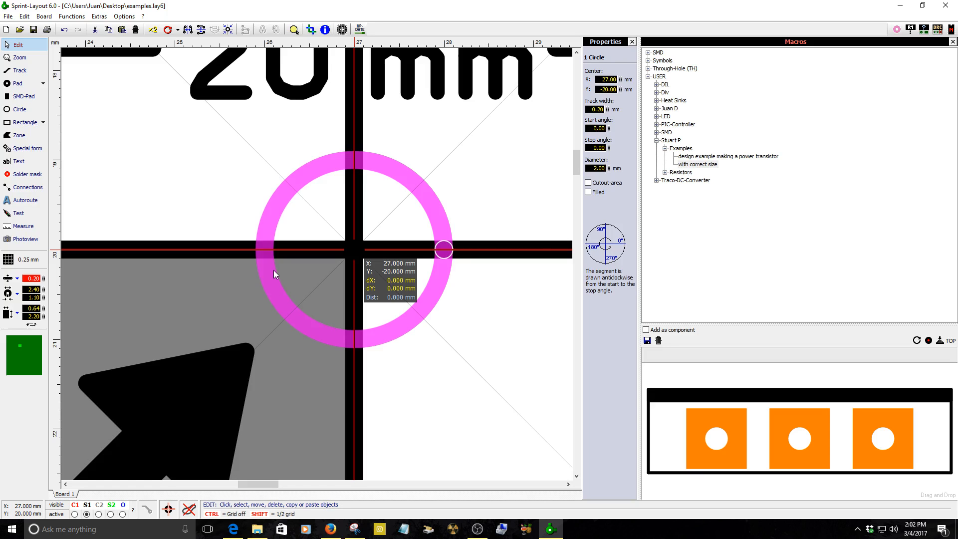
left_click_drag(273, 270, 282, 289)
left_click(418, 372)
scroll(336, 279, "down", 7)
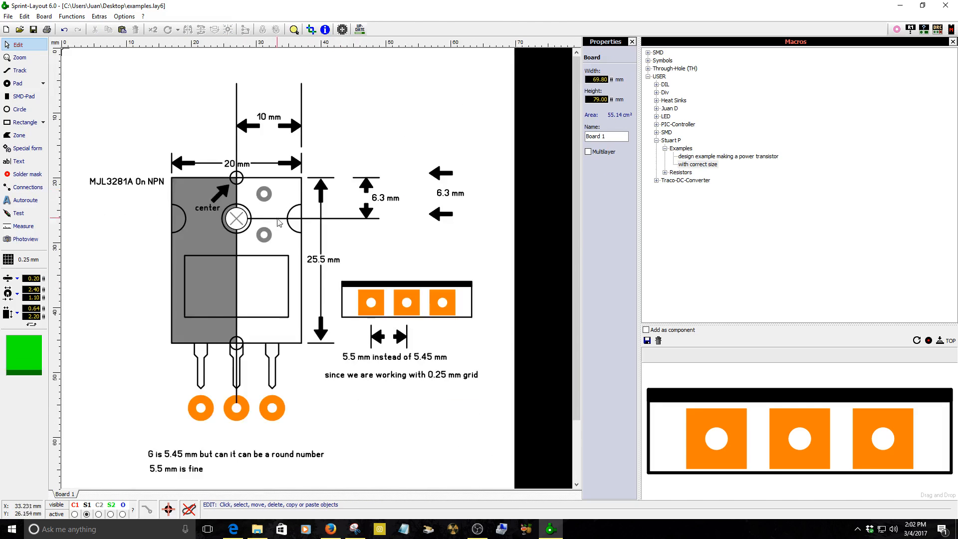
Inspect the large central mounting-hole pad and preview the board in Photoview, then return to editing.
scroll(318, 269, "up", 2)
scroll(318, 268, "up", 2)
left_click(182, 275)
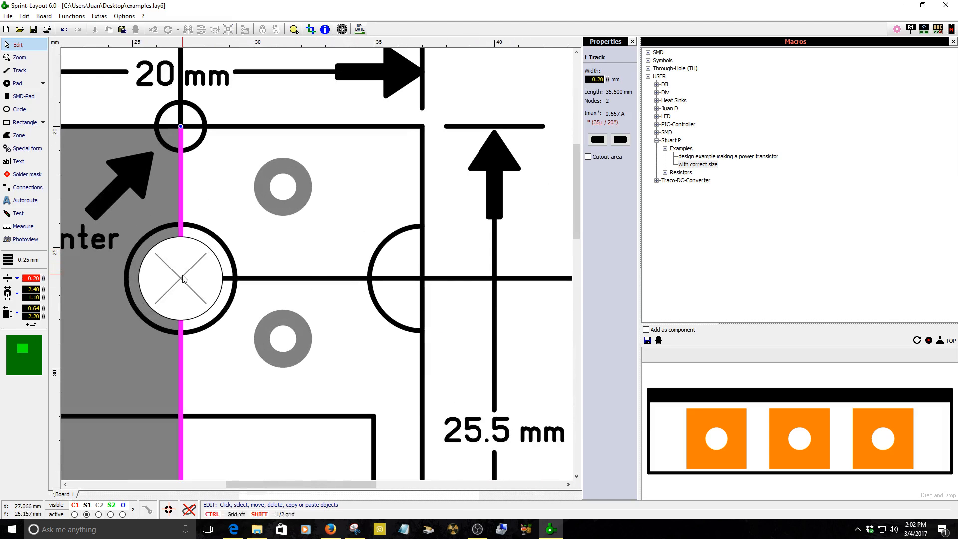
left_click(212, 307)
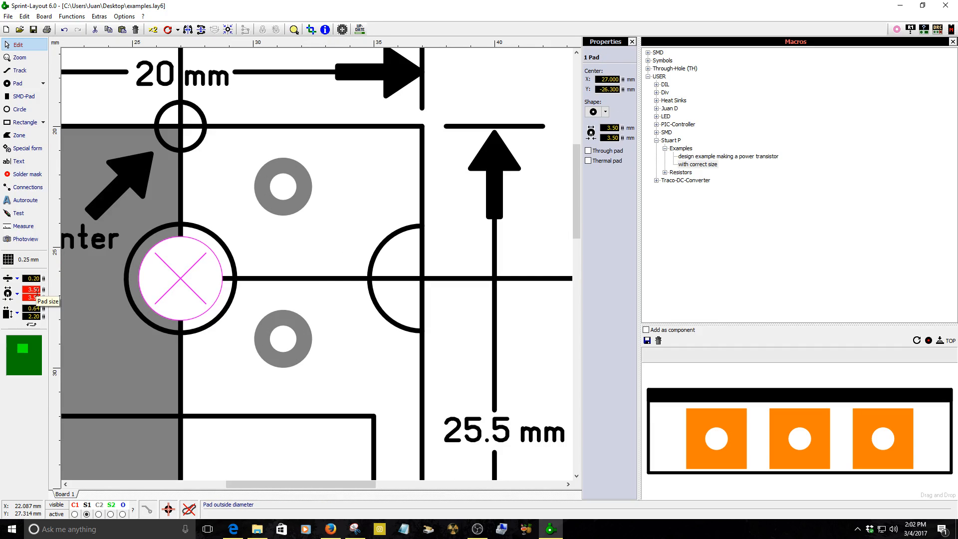
left_click(26, 239)
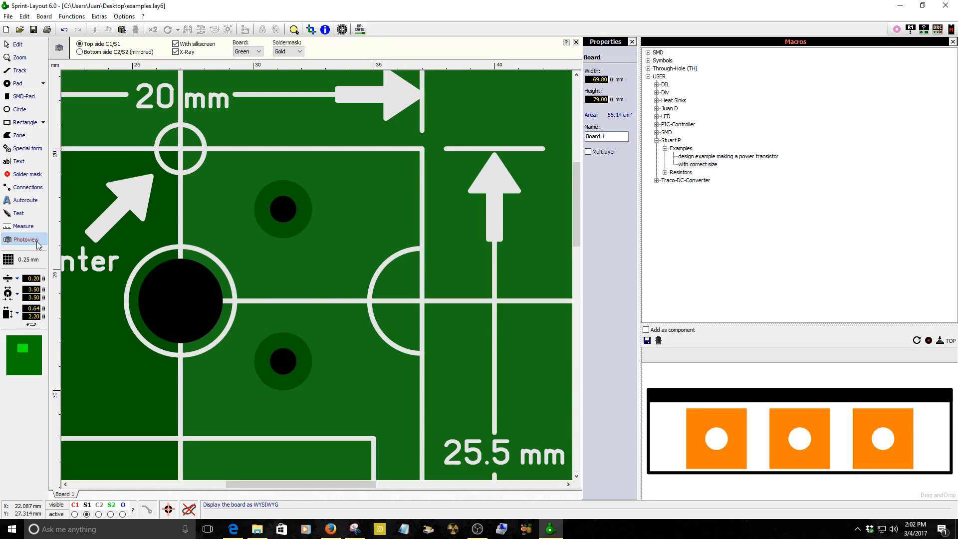
left_click(16, 45)
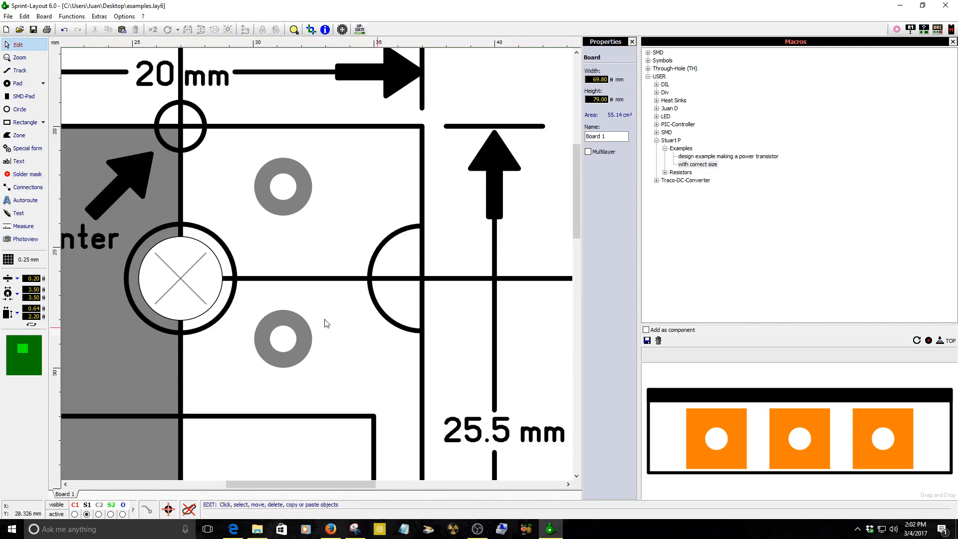
Select the large central mounting-hole pad and delete it.
left_click(186, 279)
left_click(197, 265)
key("Delete")
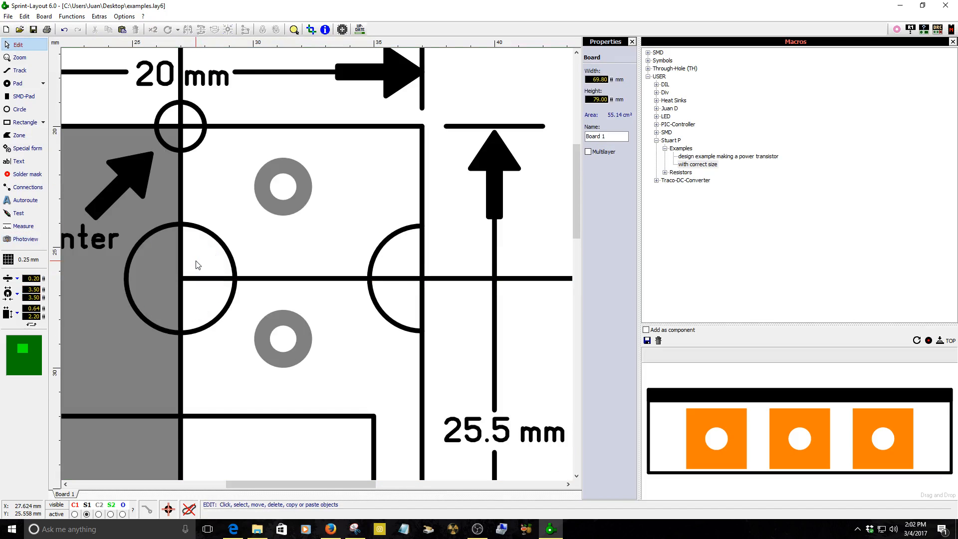
Select the circle outline left around the former central hole and delete it.
left_click(180, 288)
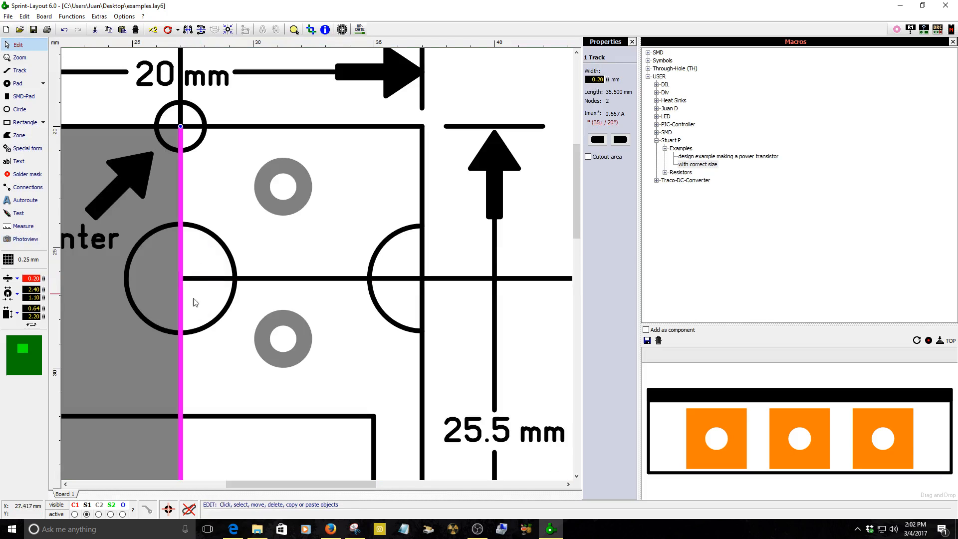
left_click(213, 324)
key("Delete")
scroll(202, 320, "down", 2)
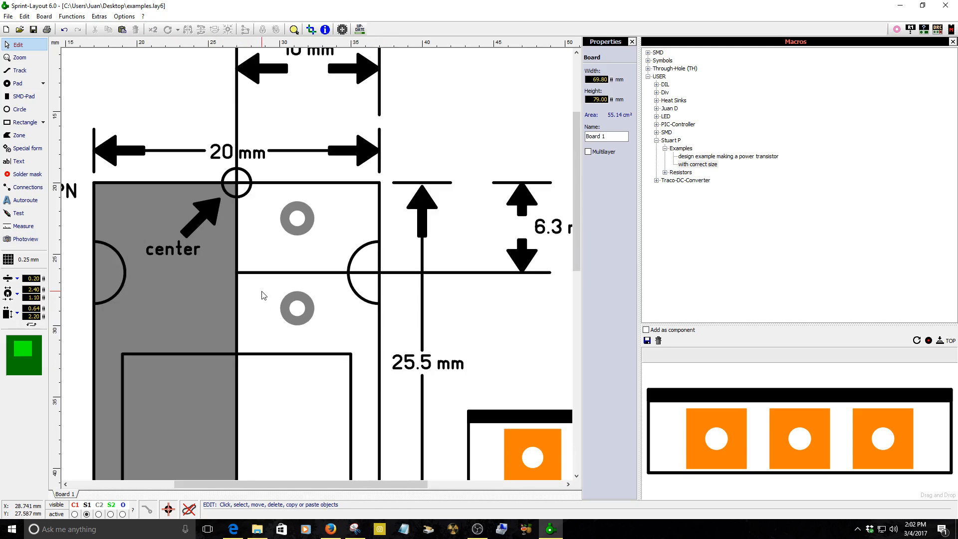
Move the pad pair left toward the body's vertical center line.
scroll(263, 294, "up", 2)
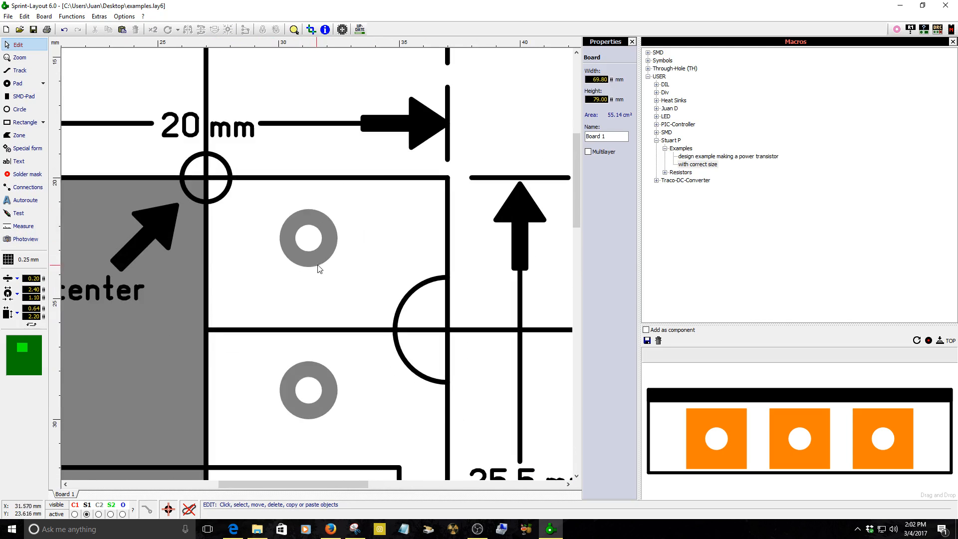
left_click(308, 252)
left_click_drag(307, 253, 256, 244)
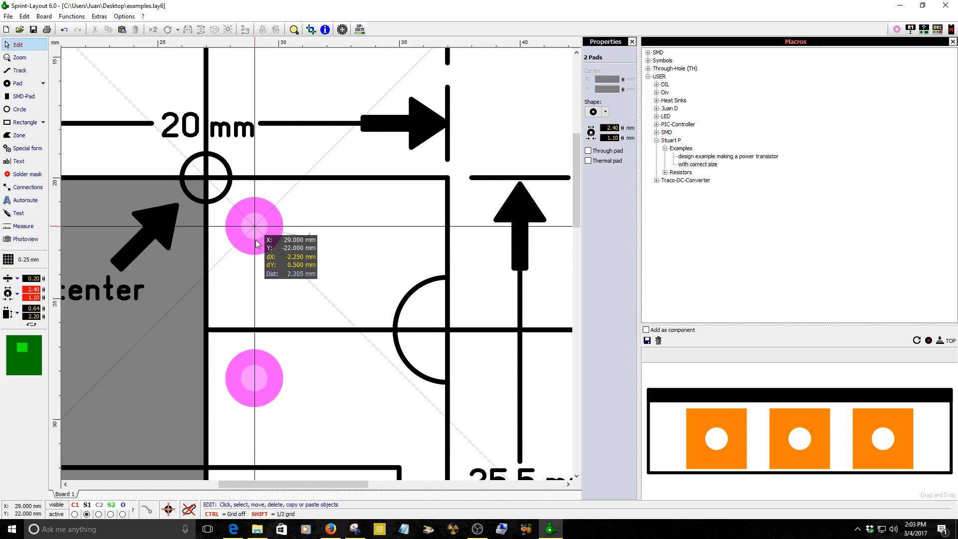
left_click_drag(255, 240, 262, 234)
left_click(217, 198)
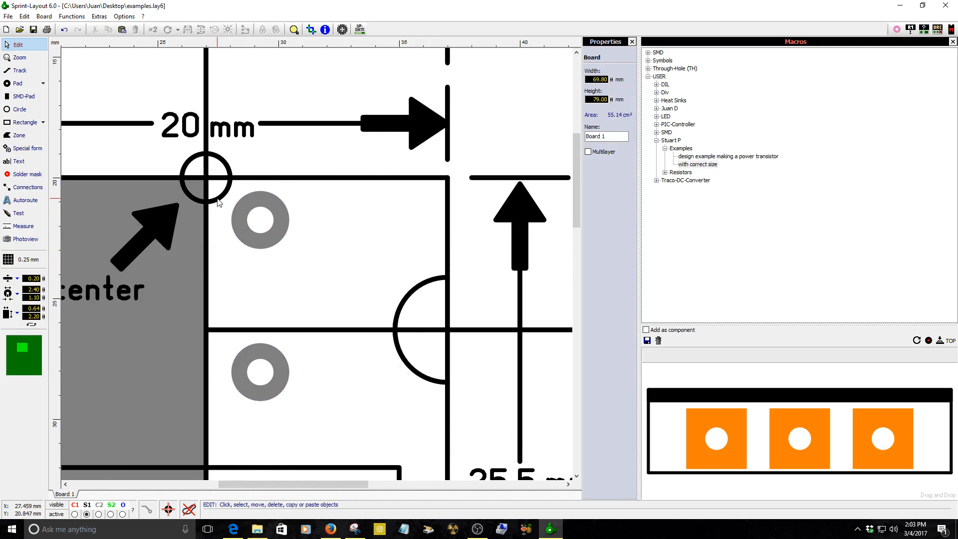
Move the pad pair so its upper pad sits on the center reference circle at 27, -20 mm.
left_click(218, 198)
scroll(222, 199, "up", 2)
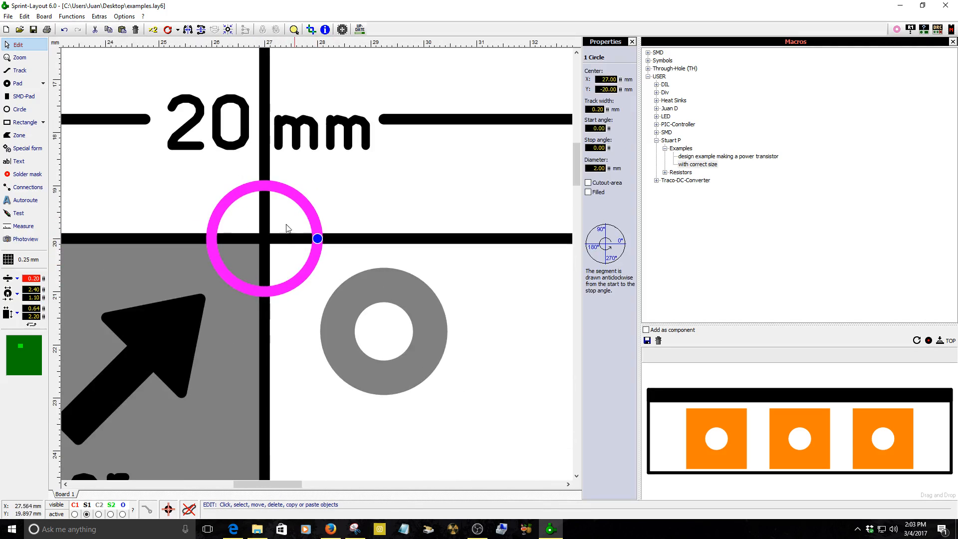
left_click_drag(218, 272, 220, 262)
left_click(352, 347)
left_click_drag(352, 348, 270, 258)
scroll(352, 359, "down", 3)
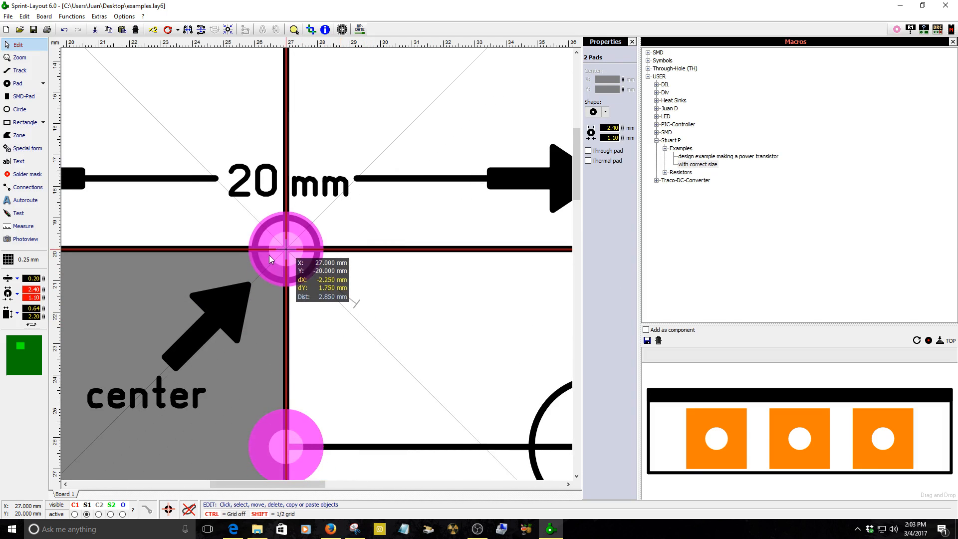
Nudge the pad pair into place and split its group into separate pads.
left_click_drag(269, 255, 265, 260)
left_click(368, 325)
scroll(347, 302, "down", 2)
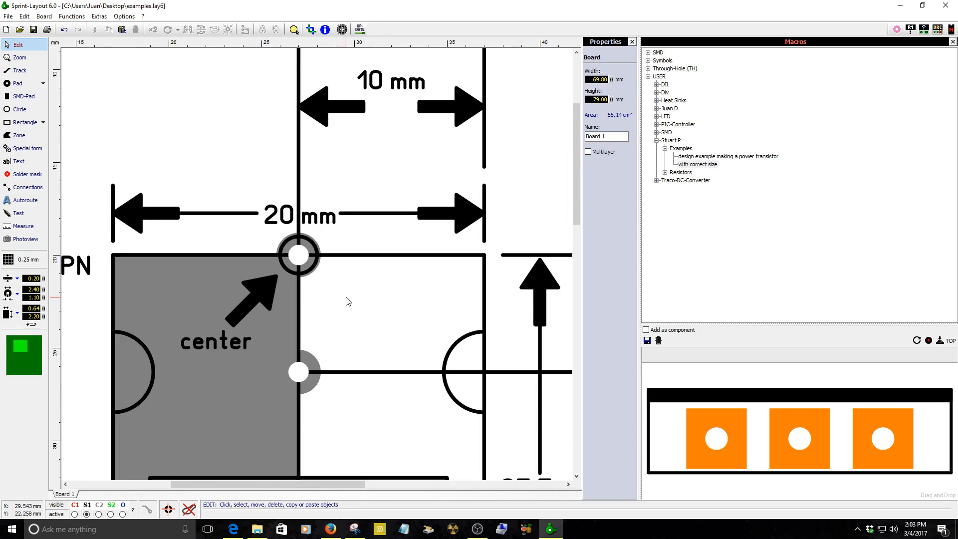
left_click(311, 267)
right_click(311, 268)
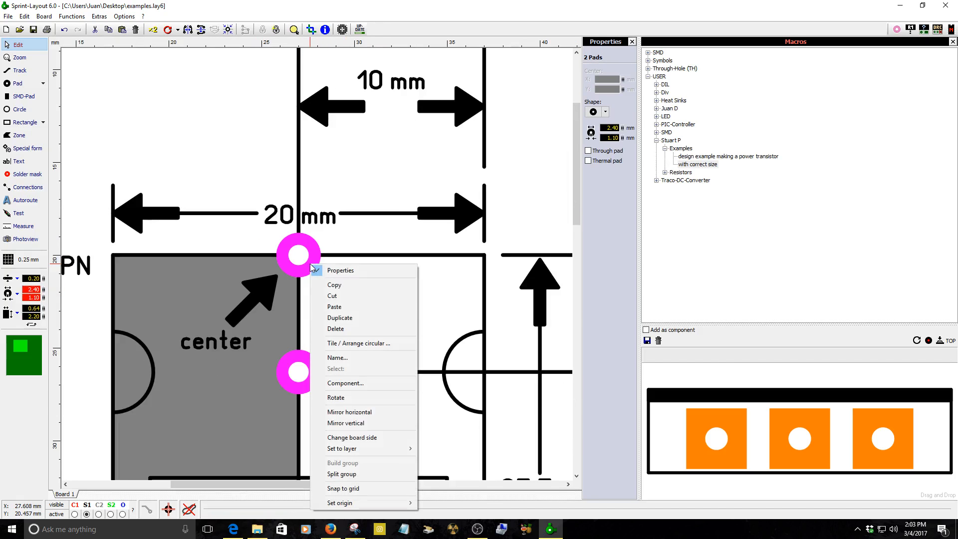
left_click(341, 474)
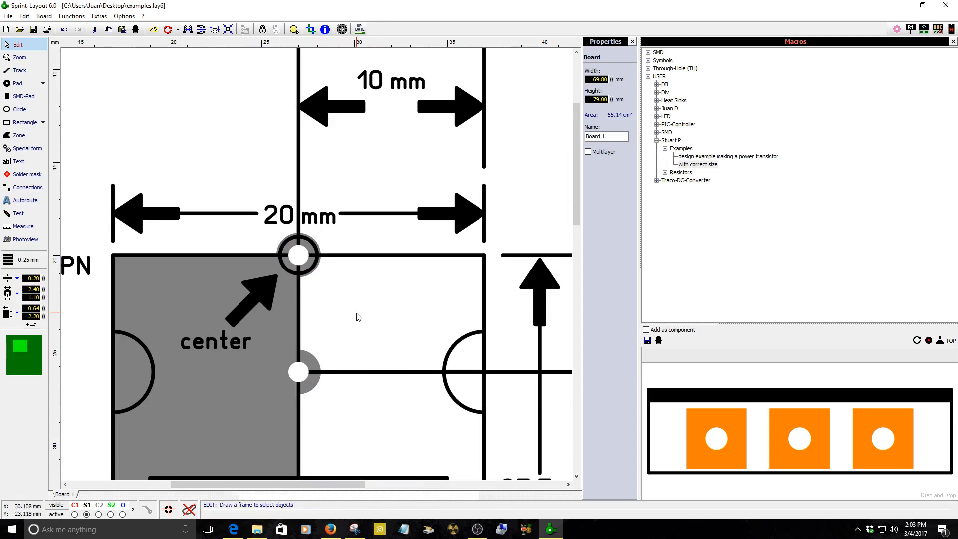
Set the lower pad at 27, -26.30 mm to a 3.50 mm diameter with a 3.50 mm drill.
left_click(312, 269)
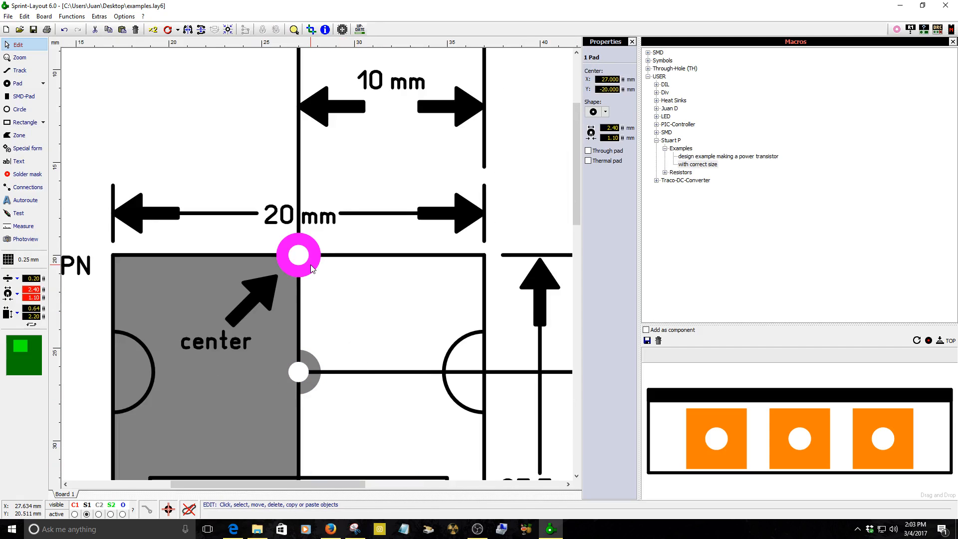
key("Escape")
left_click(306, 389)
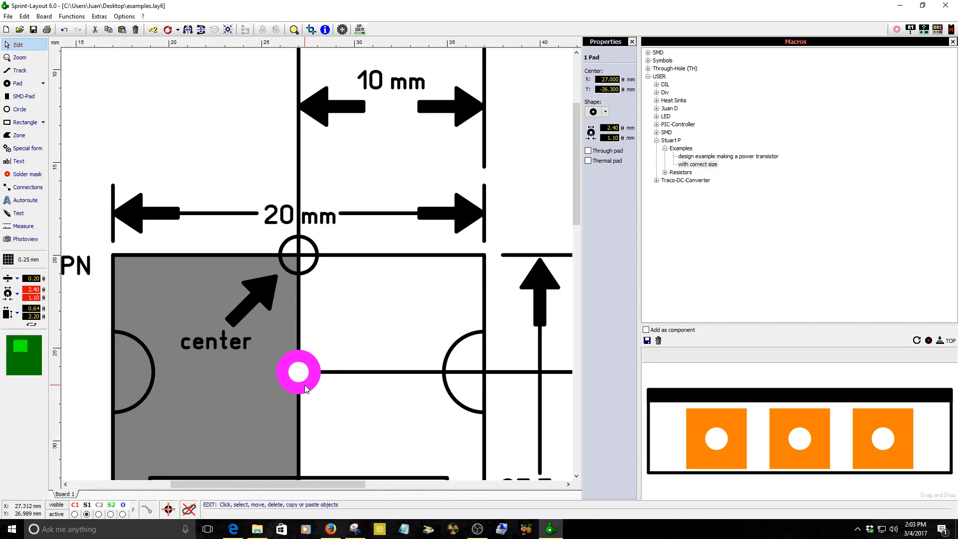
scroll(305, 388, "up", 2)
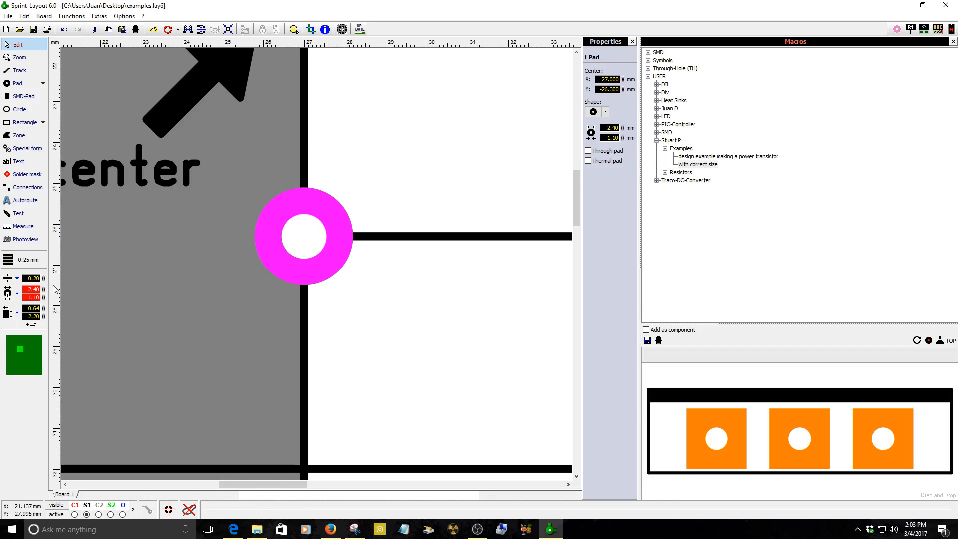
left_click_drag(42, 288, 54, 242)
left_click_drag(44, 297, 74, 202)
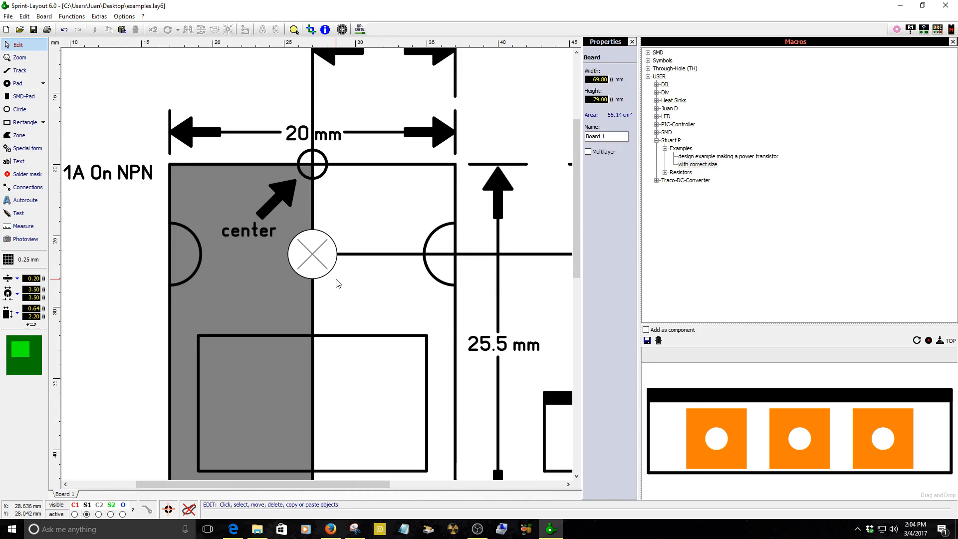
Draw a circle, set its diameter to 3.60 mm and center it on the lower mounting hole at 27, -26.30 mm.
left_click(18, 108)
left_click(370, 221)
left_click_drag(368, 240, 367, 243)
right_click(344, 257)
left_click(352, 238)
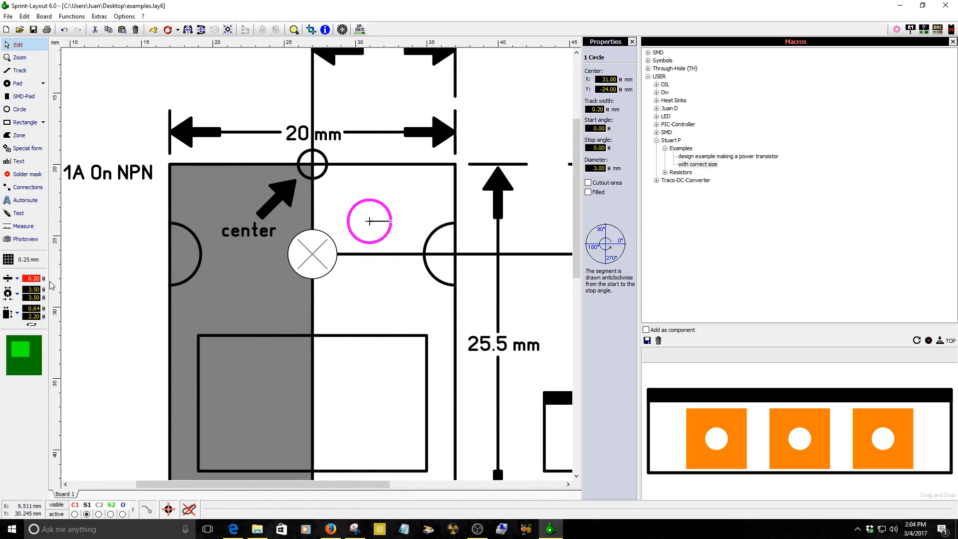
left_click_drag(609, 168, 612, 142)
scroll(354, 243, "up", 2)
left_click_drag(380, 229, 283, 283)
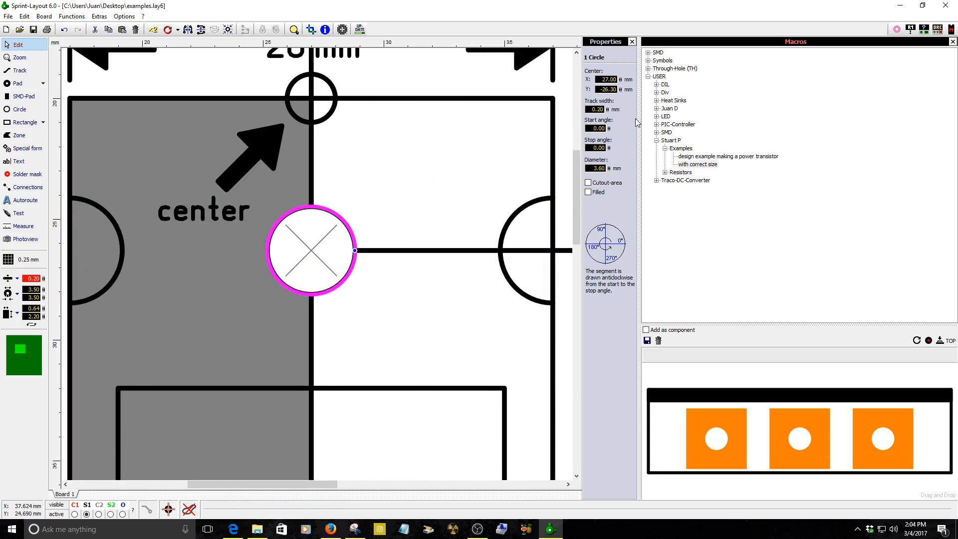
left_click_drag(610, 169, 612, 137)
Set the new circle's line width to 0.60 mm.
left_click_drag(44, 278, 47, 265)
left_click(425, 347)
scroll(425, 348, "down", 3)
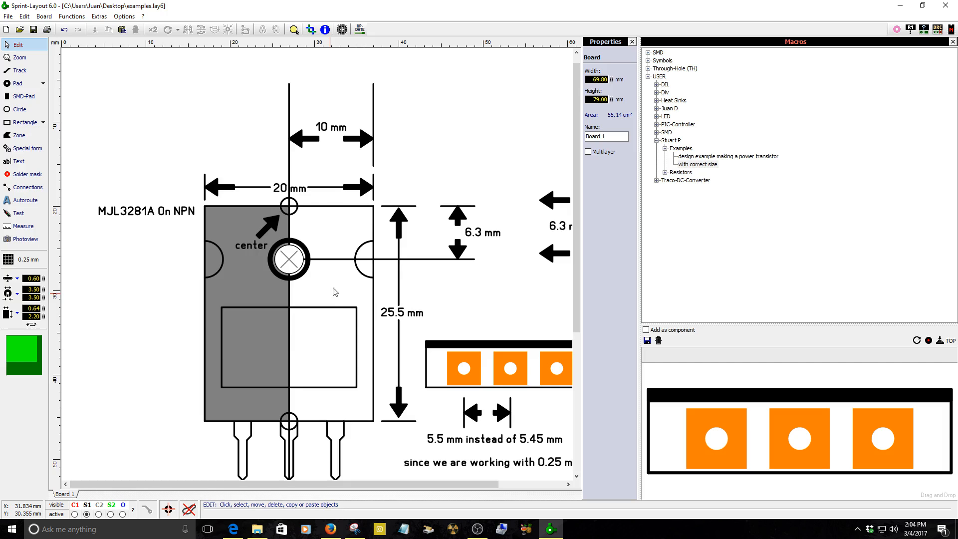
Select the three old lead pads below the transistor body and delete them.
scroll(278, 241, "down", 1)
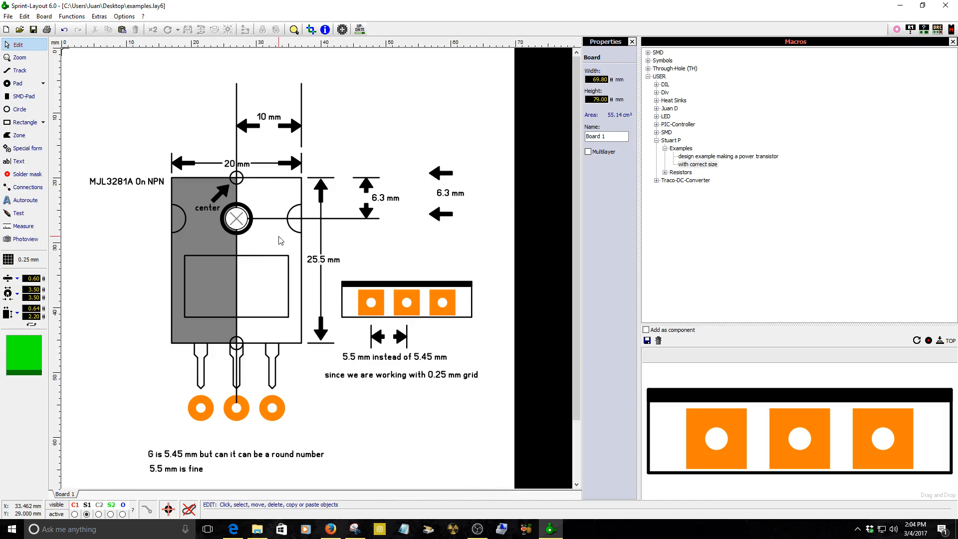
scroll(279, 241, "up", 2)
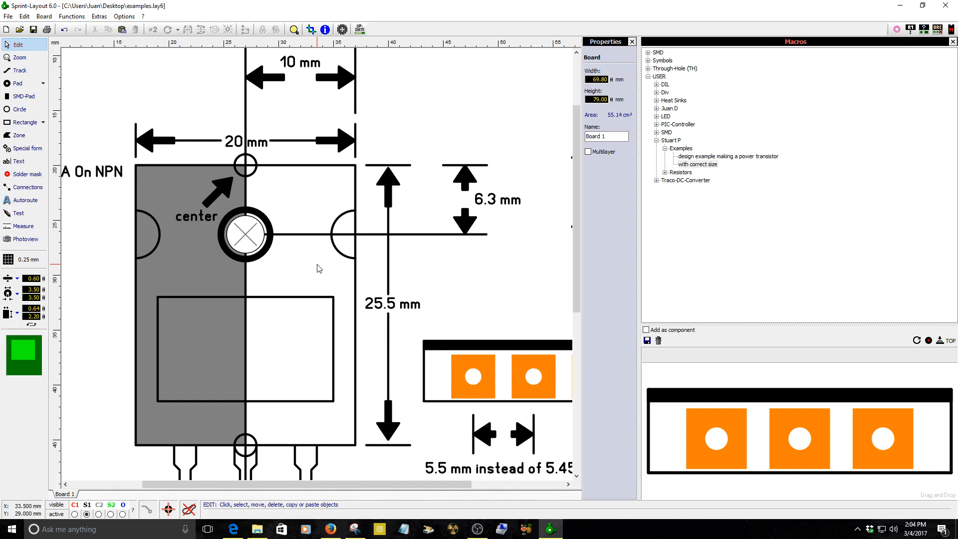
scroll(319, 268, "down", 1)
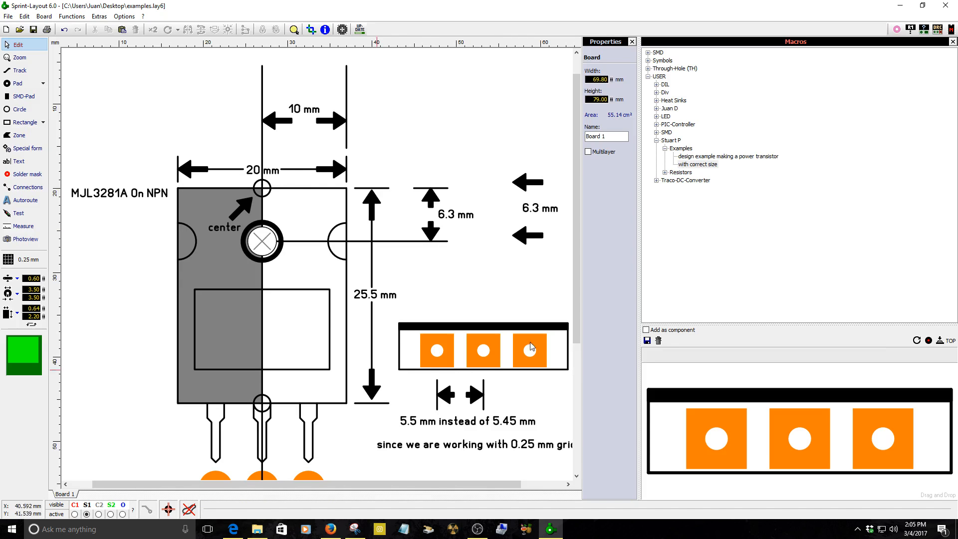
scroll(319, 308, "down", 1)
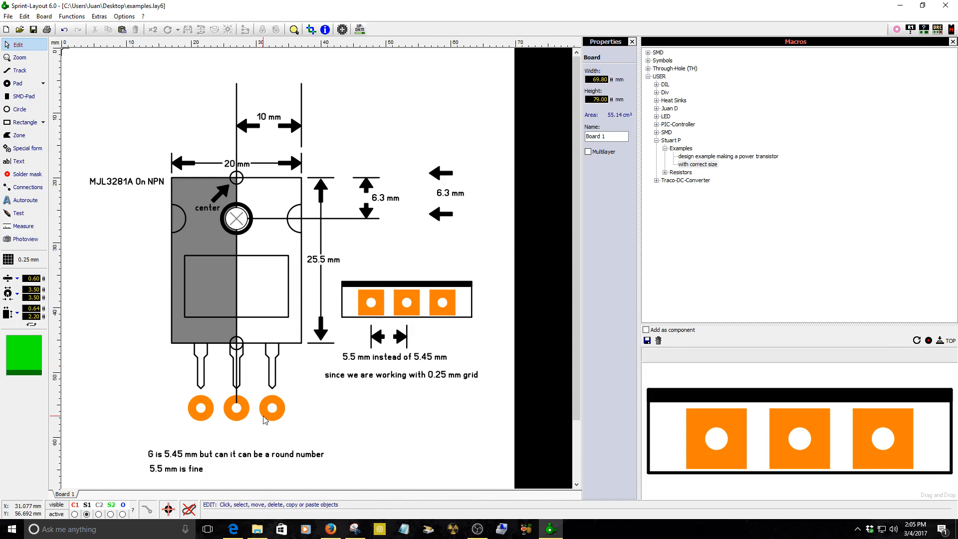
scroll(268, 369, "up", 1)
left_click_drag(247, 265, 222, 235)
scroll(222, 234, "down", 2)
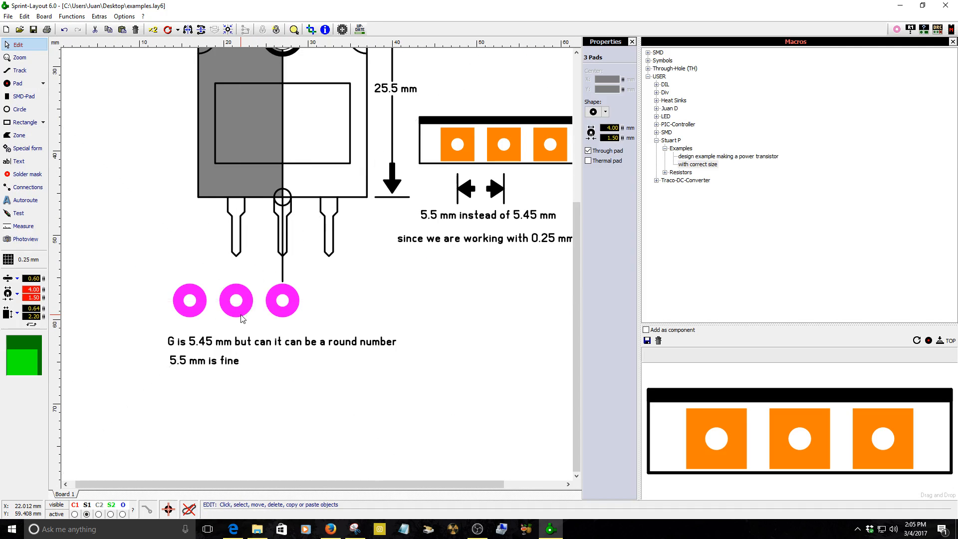
key("Delete")
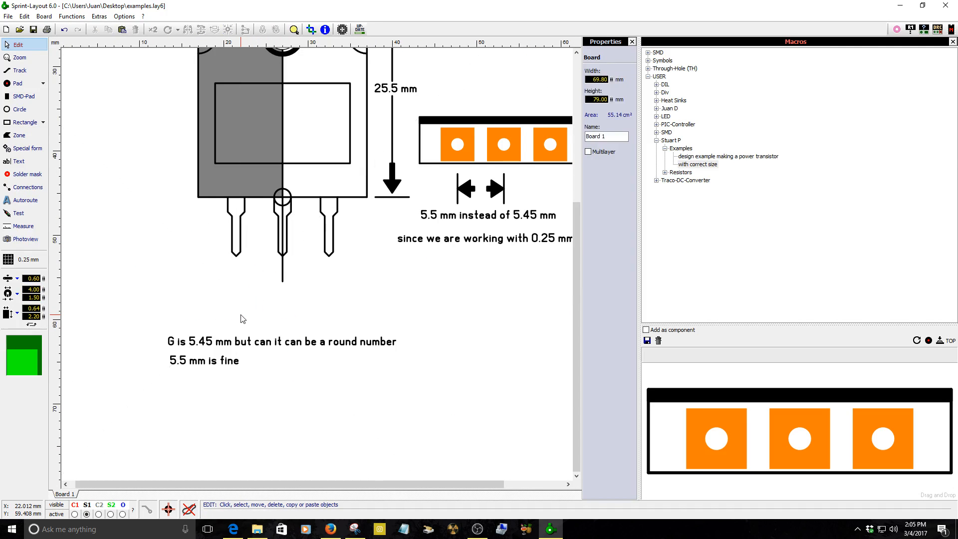
Review the MJL3281A datasheet's dimension table in the browser.
left_click(118, 17)
mouse_move(99, 18)
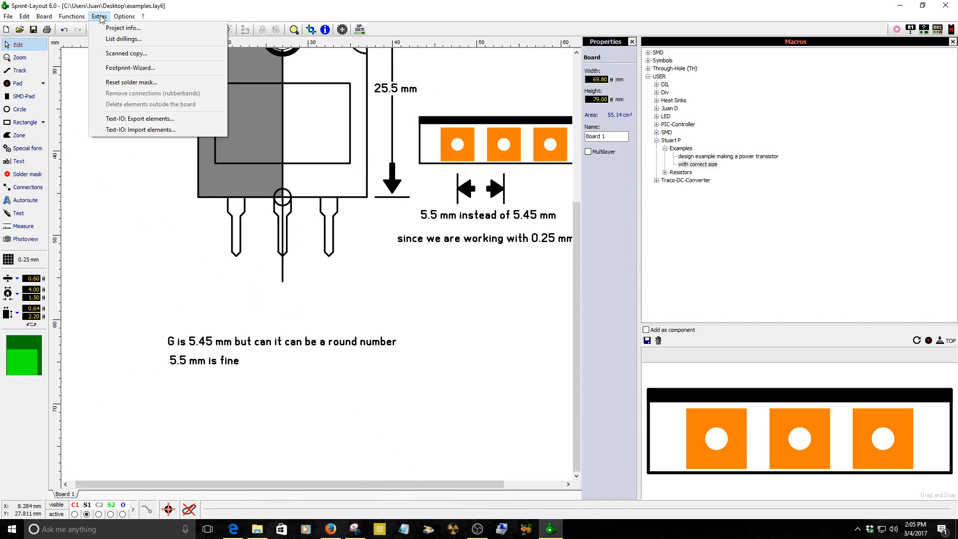
left_click(325, 530)
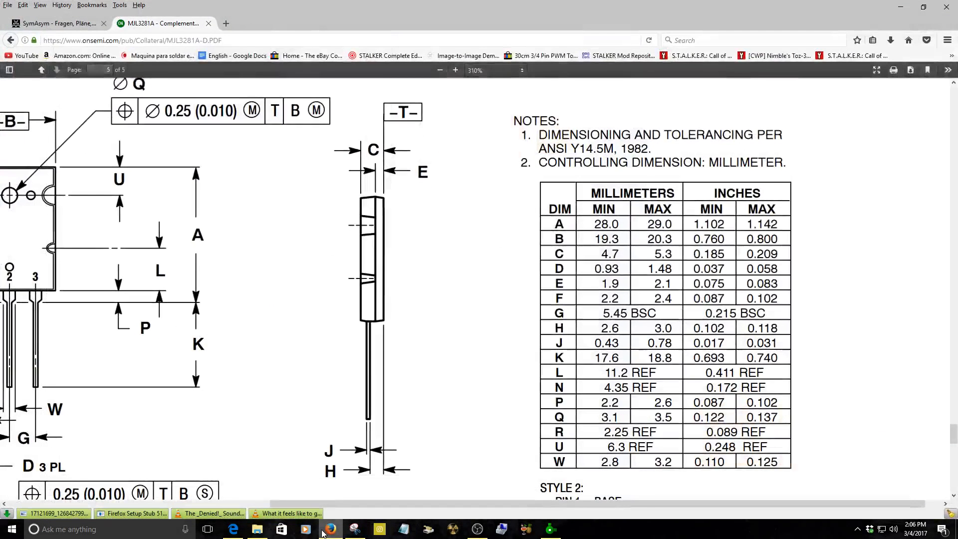
left_click(75, 25)
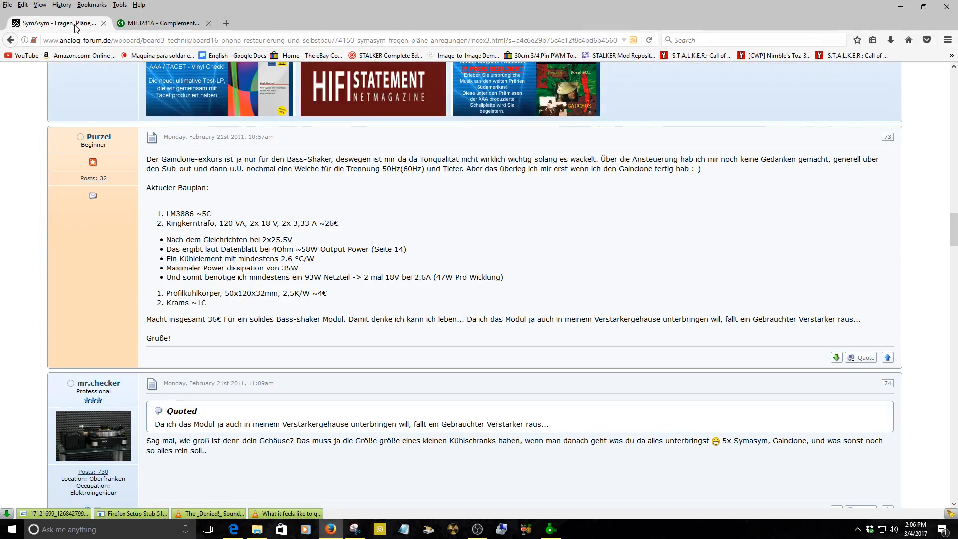
scroll(222, 137, "up", 5)
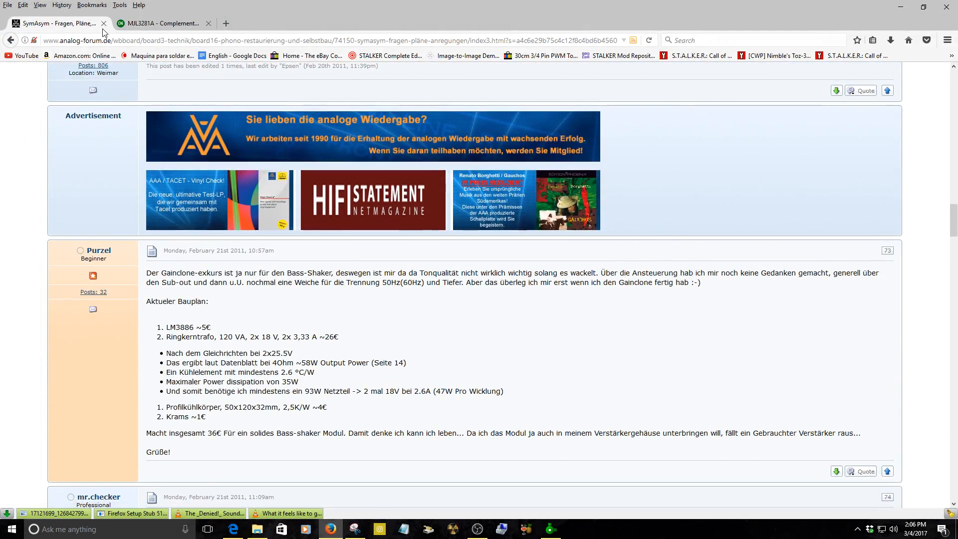
left_click(103, 23)
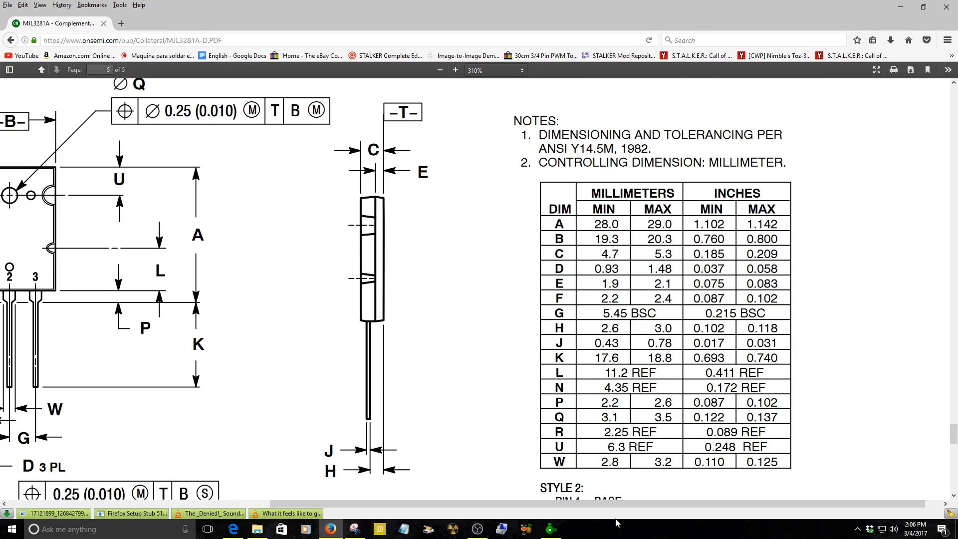
left_click(940, 533)
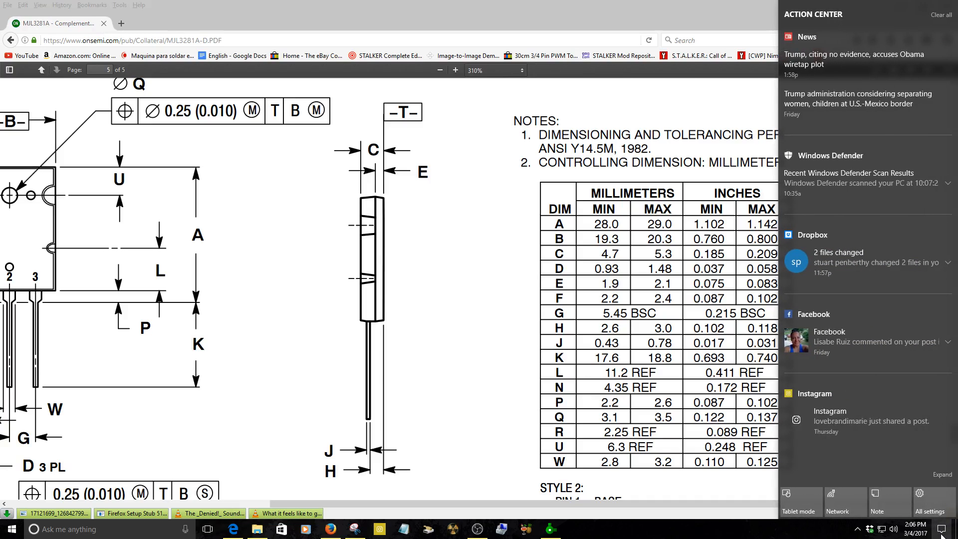
left_click(234, 532)
left_click(946, 8)
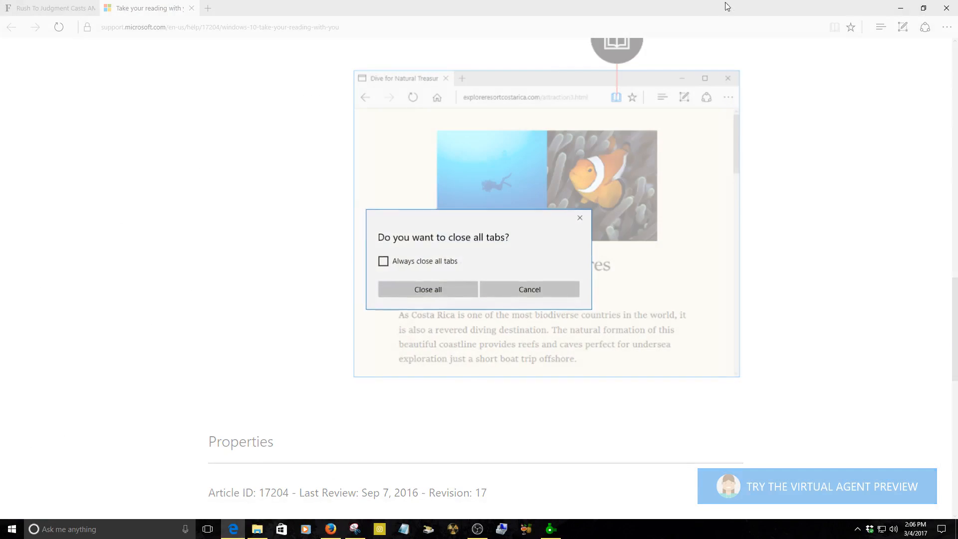
left_click(428, 290)
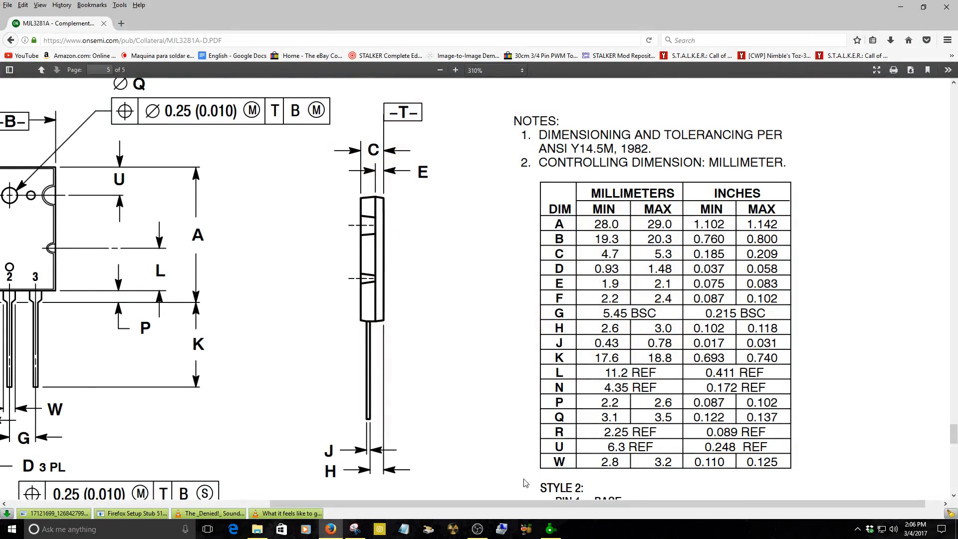
Return to Sprint-Layout and open the Footprint-Wizard with a single row of 3 pads.
left_click(550, 529)
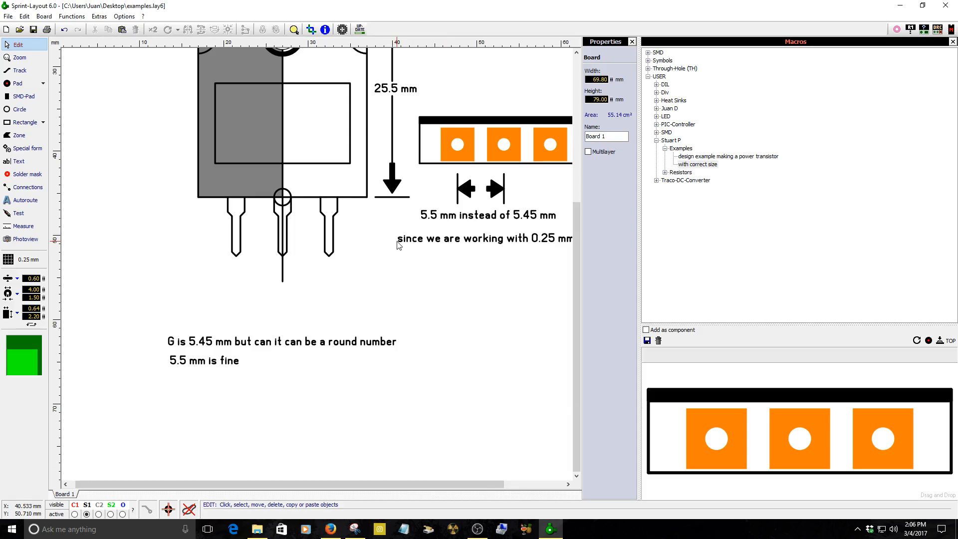
scroll(406, 245, "down", 1)
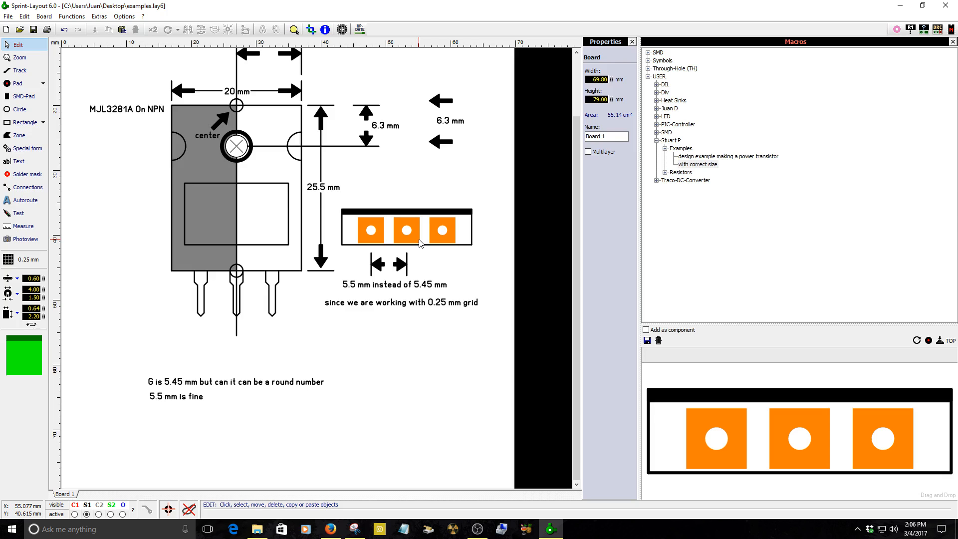
scroll(261, 340, "up", 2)
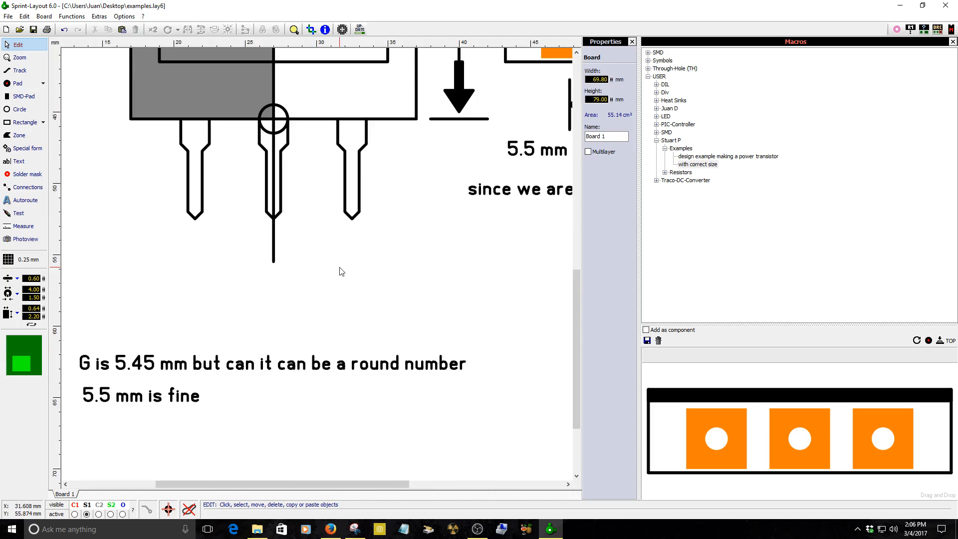
left_click(95, 17)
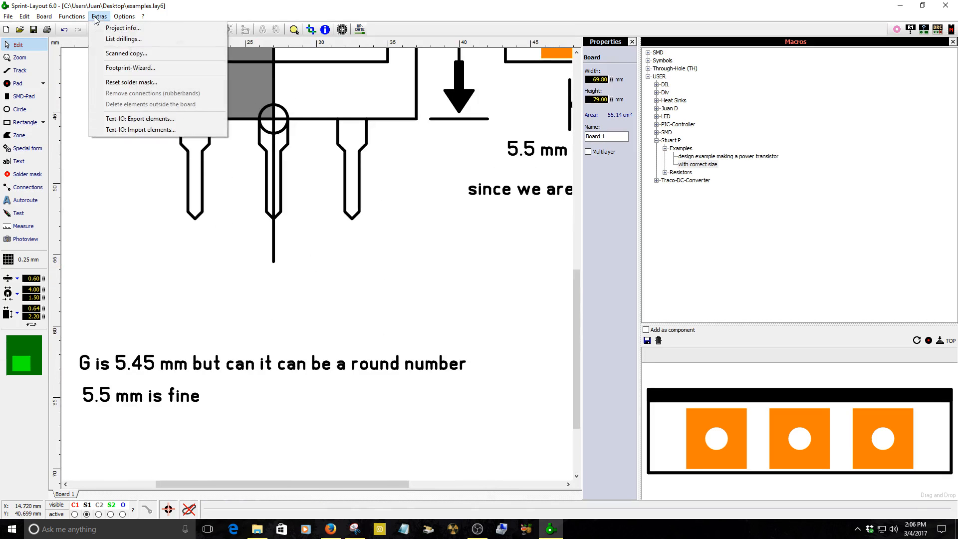
left_click(130, 67)
left_click_drag(492, 165, 514, 169)
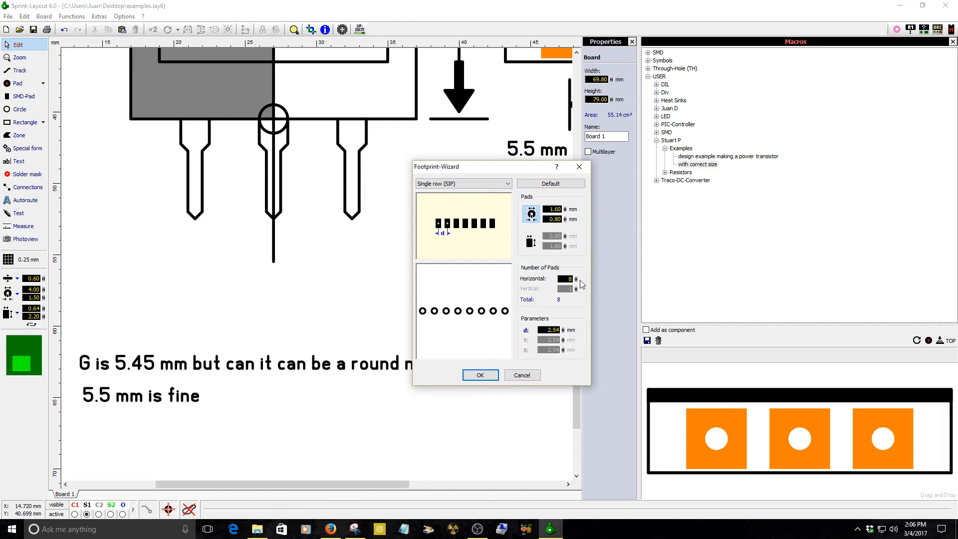
left_click_drag(575, 277, 571, 311)
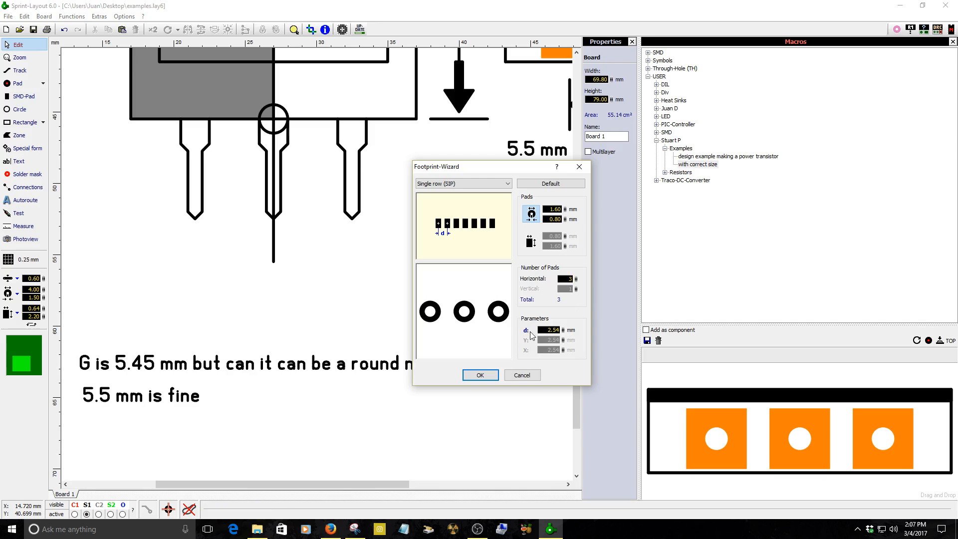
Set the wizard's pad spacing d to 5.5 mm.
left_click(551, 329)
type("4")
type(".5")
key("BackSpace")
key("BackSpace")
type("5.5")
Set the pads to 4.00 mm diameter with a 1.50 mm drill and place the row below the leads.
left_click_drag(565, 209, 571, 124)
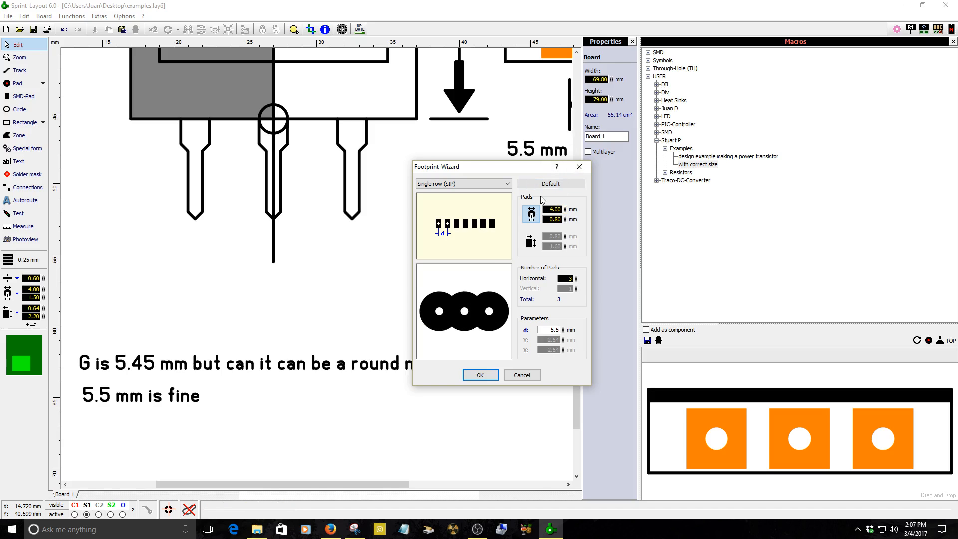
left_click_drag(566, 219, 572, 189)
left_click(480, 375)
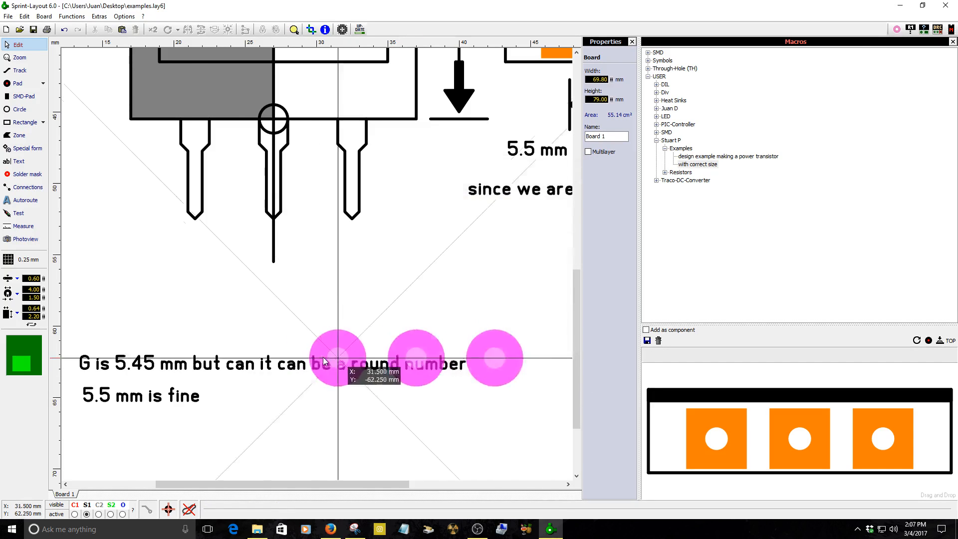
left_click(202, 302)
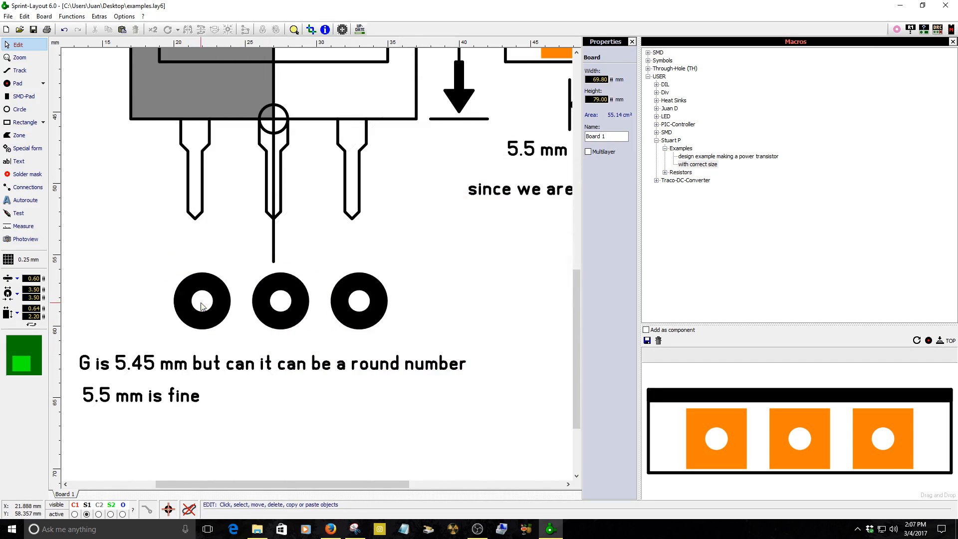
Assign the three new pads to a different layer through Set to layer.
right_click(293, 316)
mouse_move(337, 251)
left_click(430, 274)
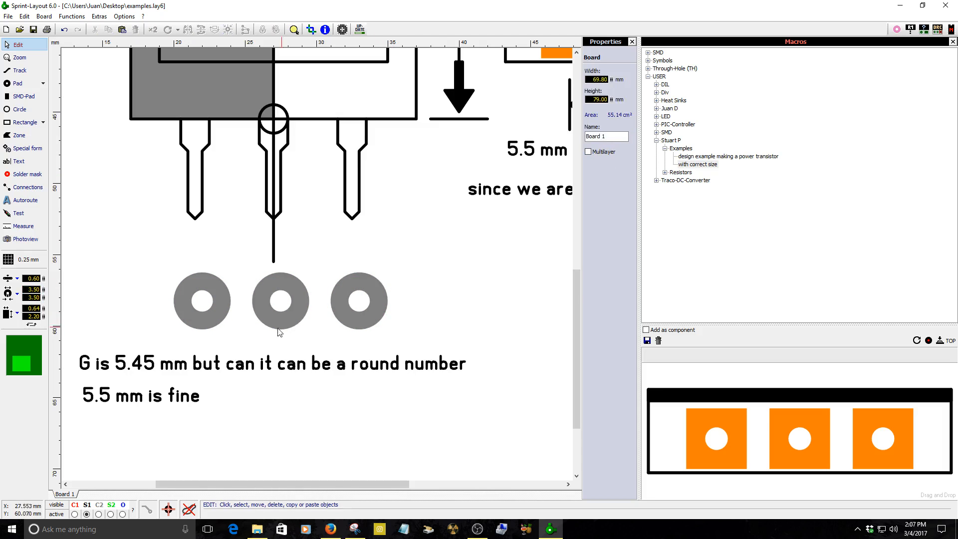
left_click(435, 311)
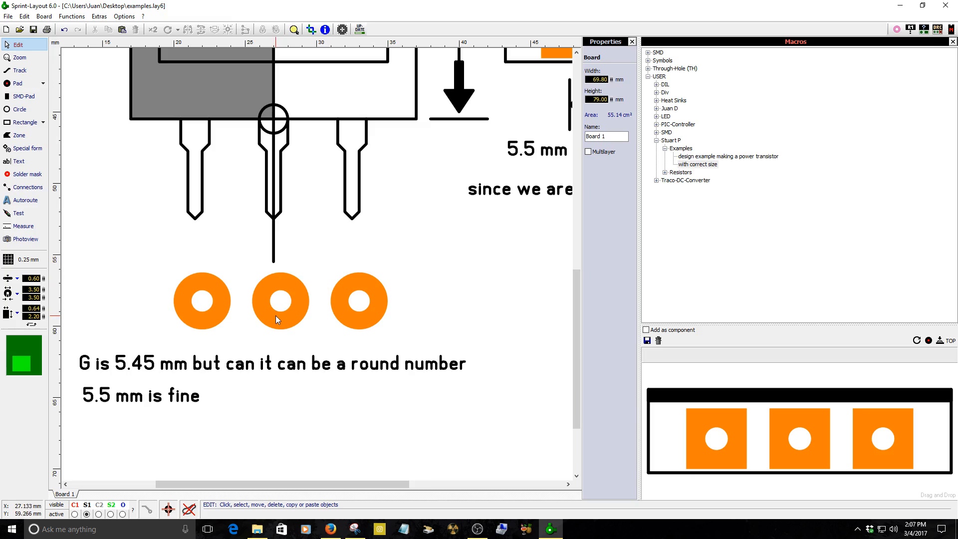
Move the row of three pads up so it sits directly beneath the ends of the transistor leads.
left_click(277, 251)
scroll(278, 251, "down", 3)
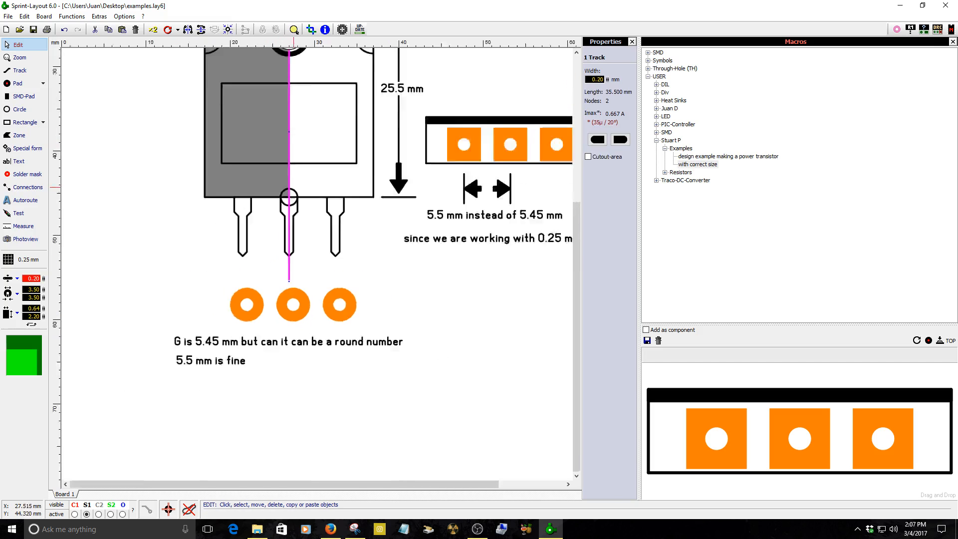
scroll(200, 272, "up", 2)
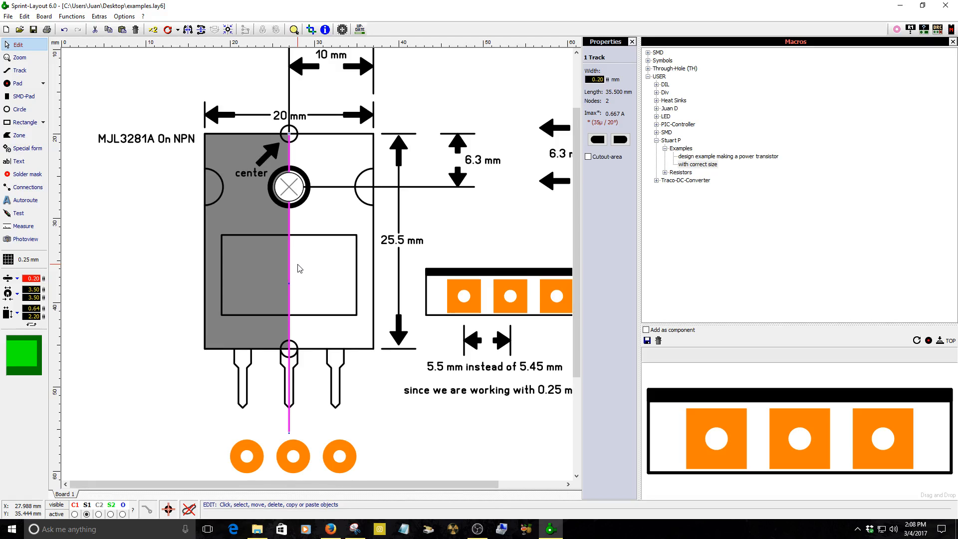
scroll(279, 268, "up", 8)
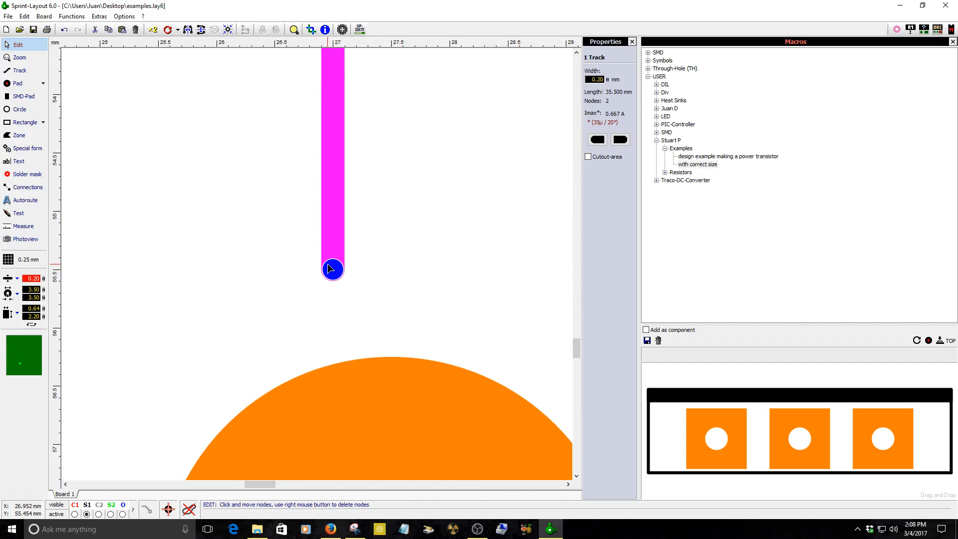
scroll(326, 269, "down", 4)
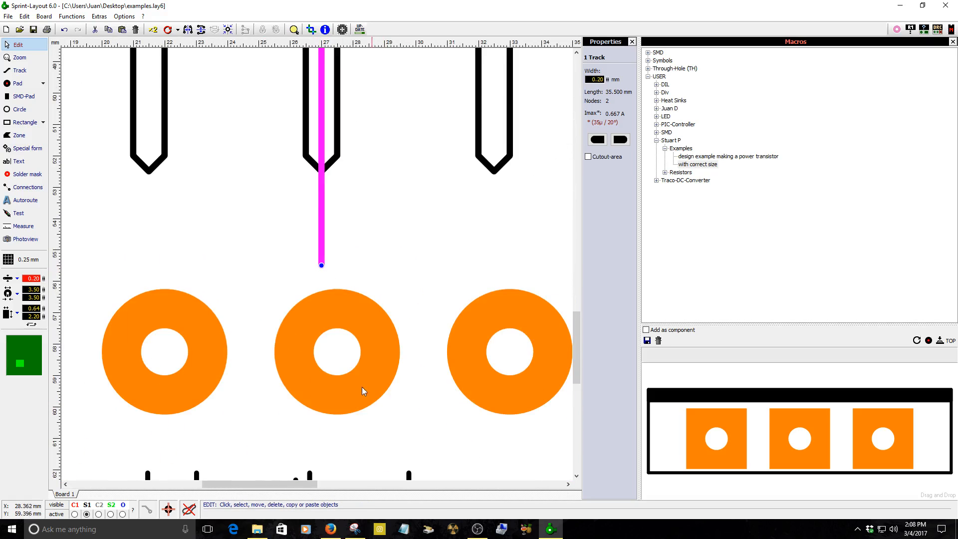
left_click_drag(345, 388, 320, 301)
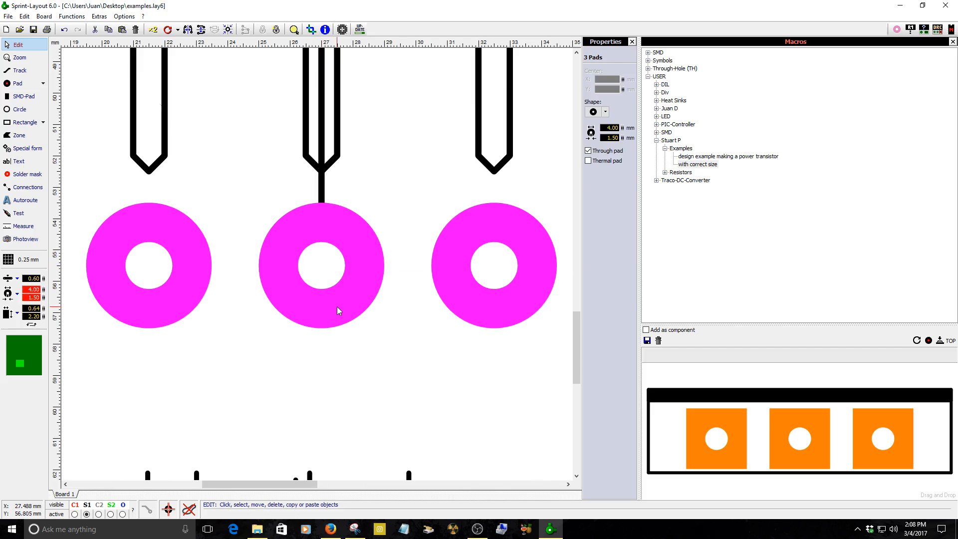
key("Up")
key("Up")
key("Up")
key("Up")
key("Up")
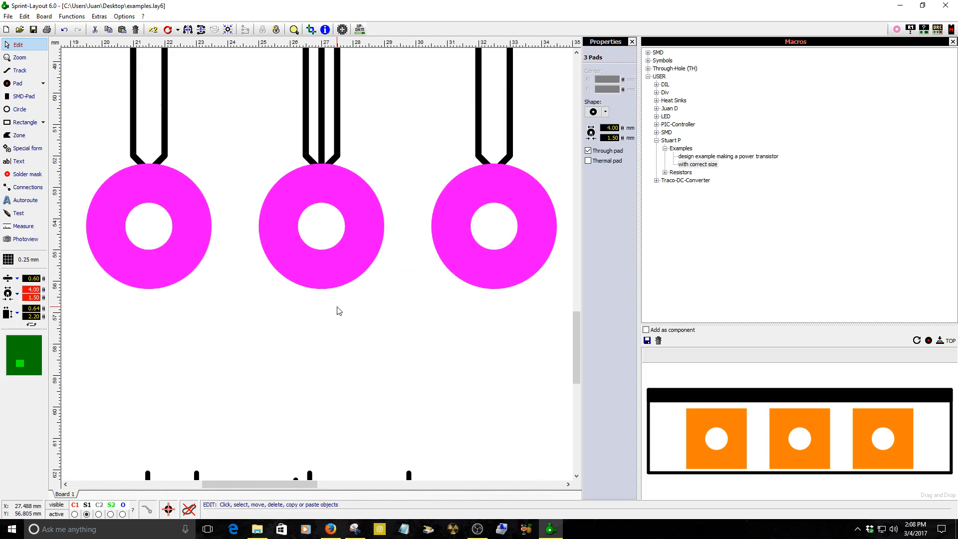
key("Up")
key("Up")
key("Up")
key("Up")
key("Up")
key("Up")
key("Up")
left_click(322, 266)
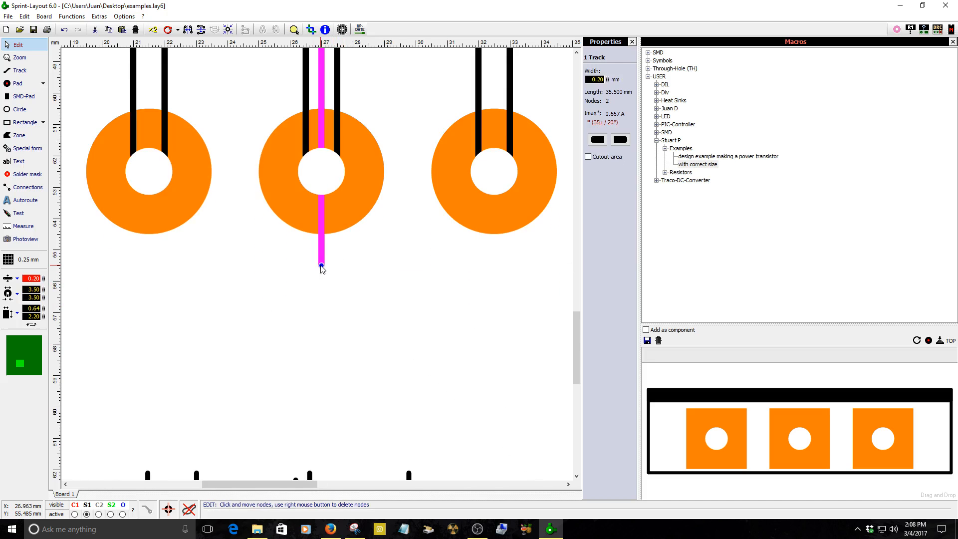
scroll(321, 268, "down", 3)
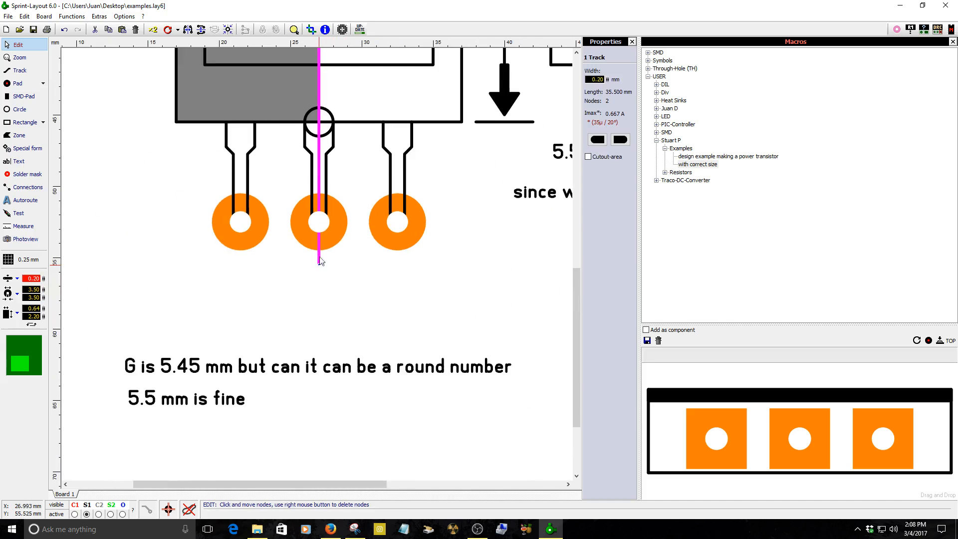
left_click(329, 230)
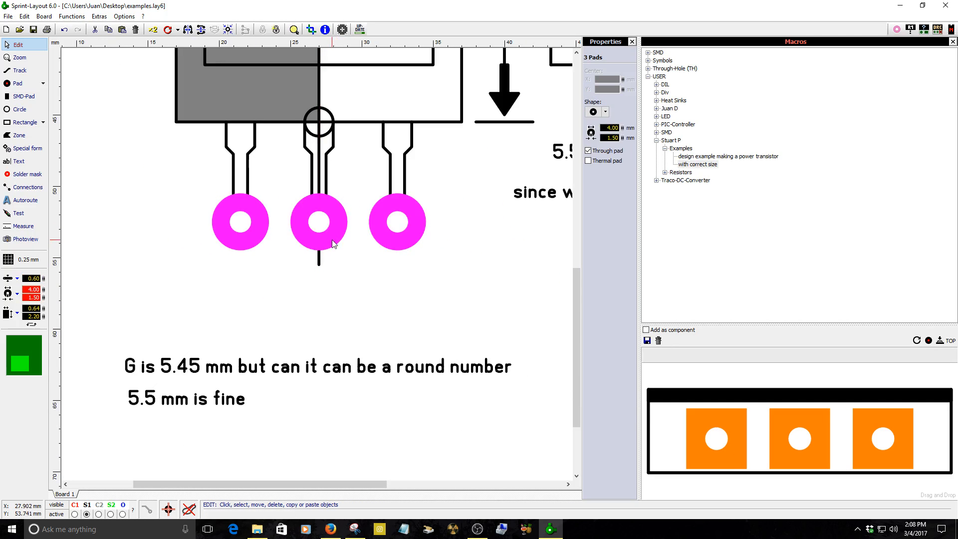
key("Down")
key("Down")
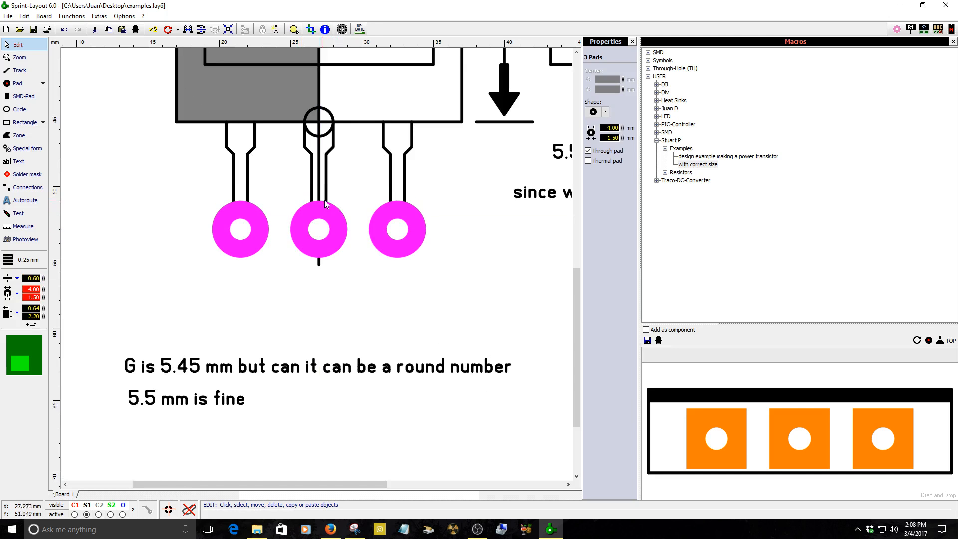
scroll(348, 165, "up", 2)
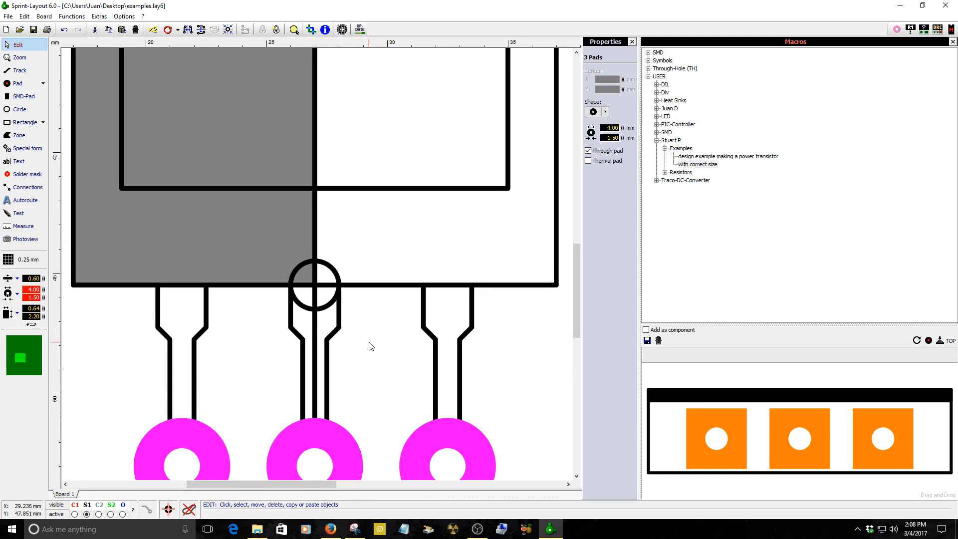
scroll(363, 367, "down", 2)
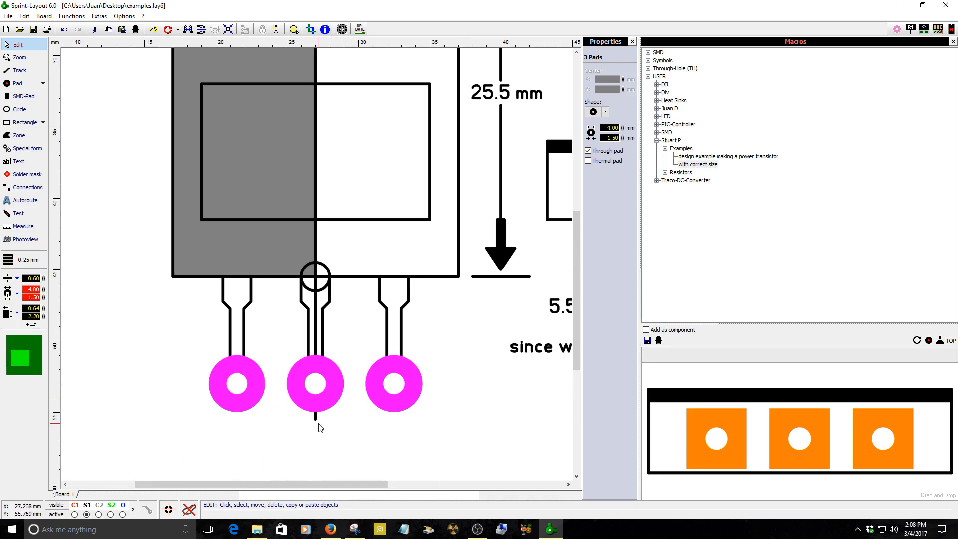
scroll(257, 232, "up", 2)
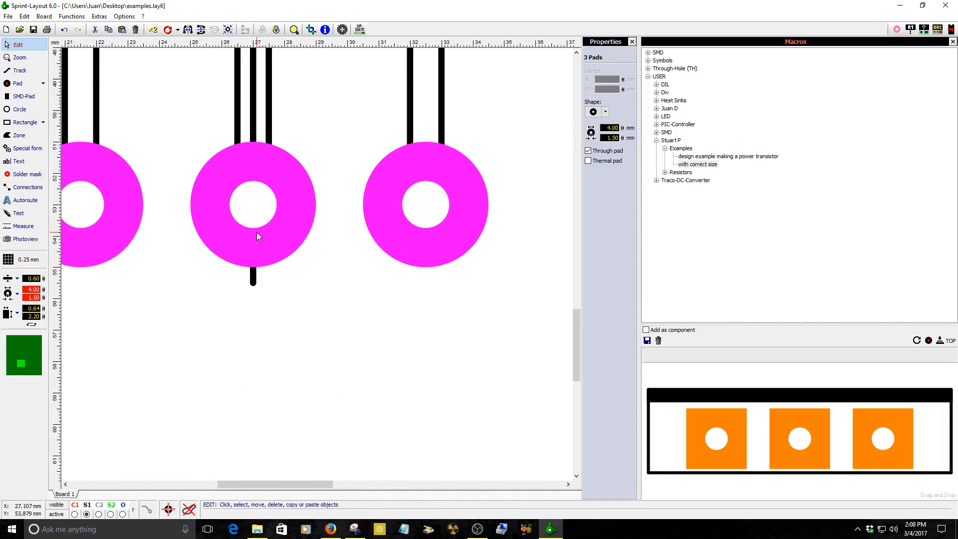
mouse_move(261, 232)
left_mouse_down()
mouse_move(252, 233)
mouse_move(249, 313)
left_mouse_up()
scroll(314, 319, "down", 1)
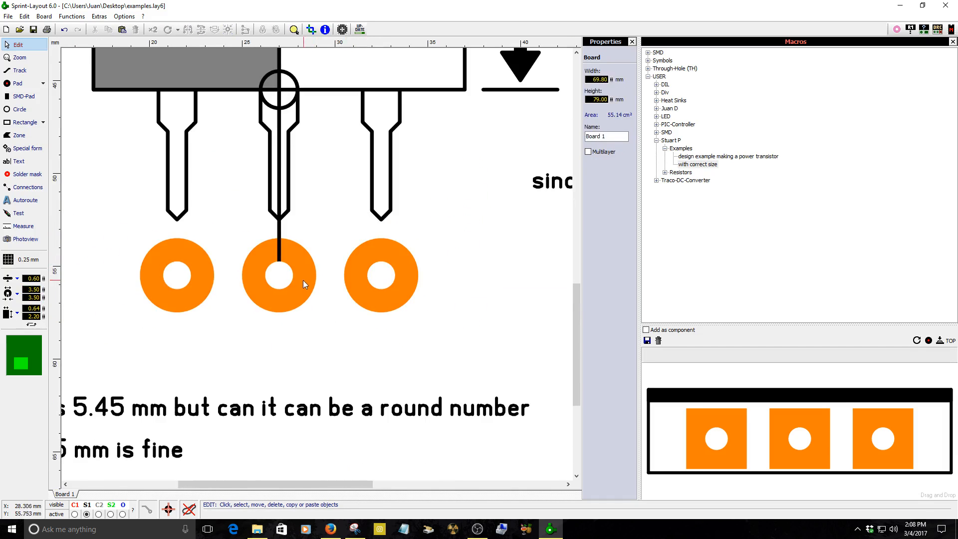
Measure the spacing between the centres of the new pads.
left_click(23, 226)
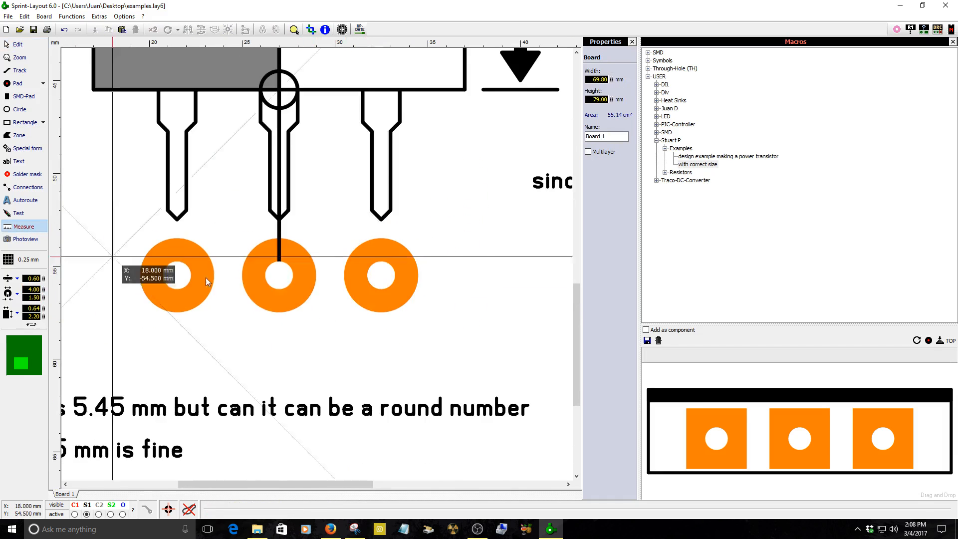
left_click_drag(278, 280, 378, 280)
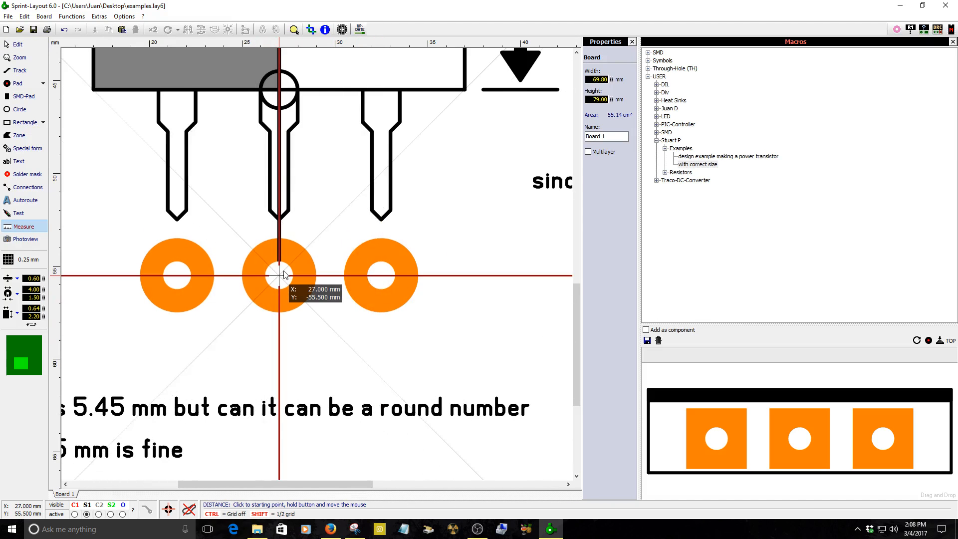
left_click_drag(279, 279, 188, 279)
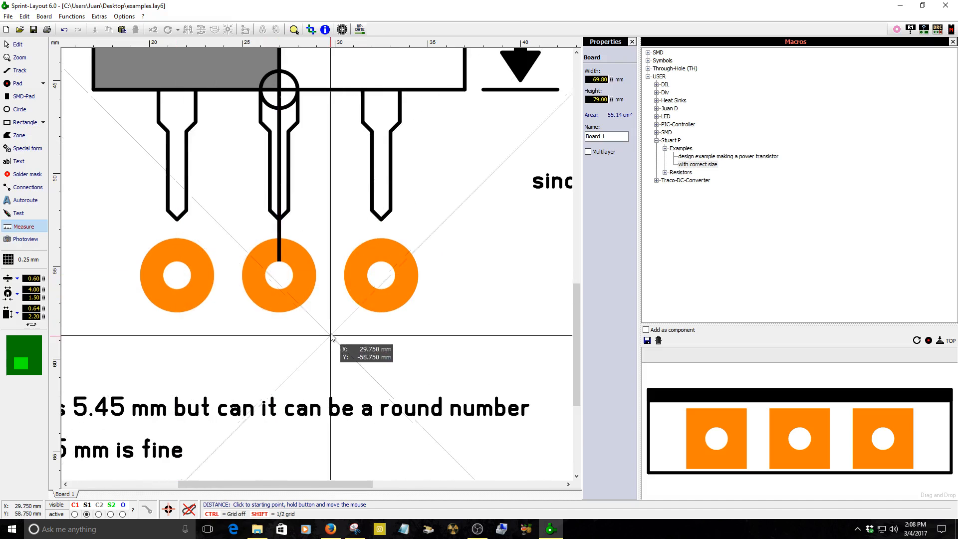
right_click(330, 334)
scroll(348, 306, "down", 4)
scroll(225, 326, "up", 3)
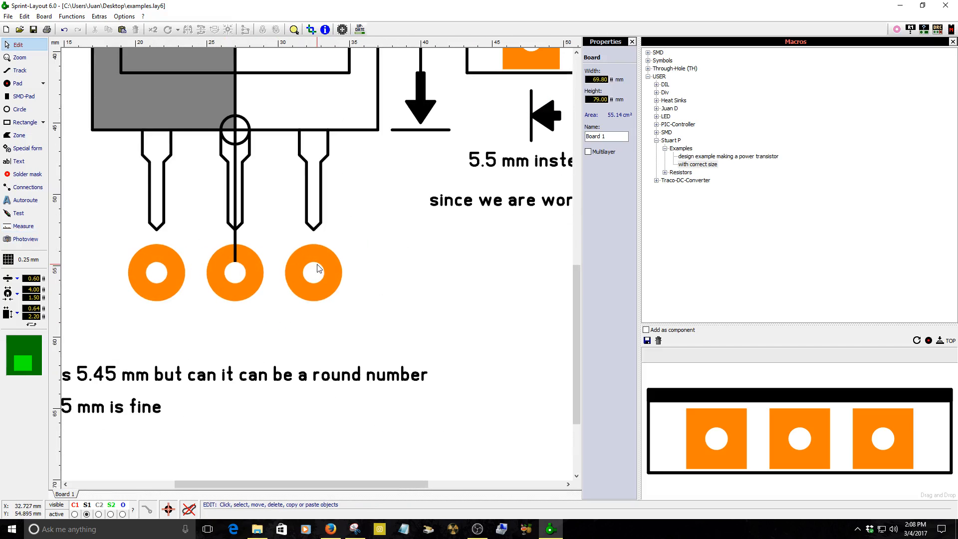
Measure the distance between the tips of the left and middle lead outlines.
left_click(322, 212)
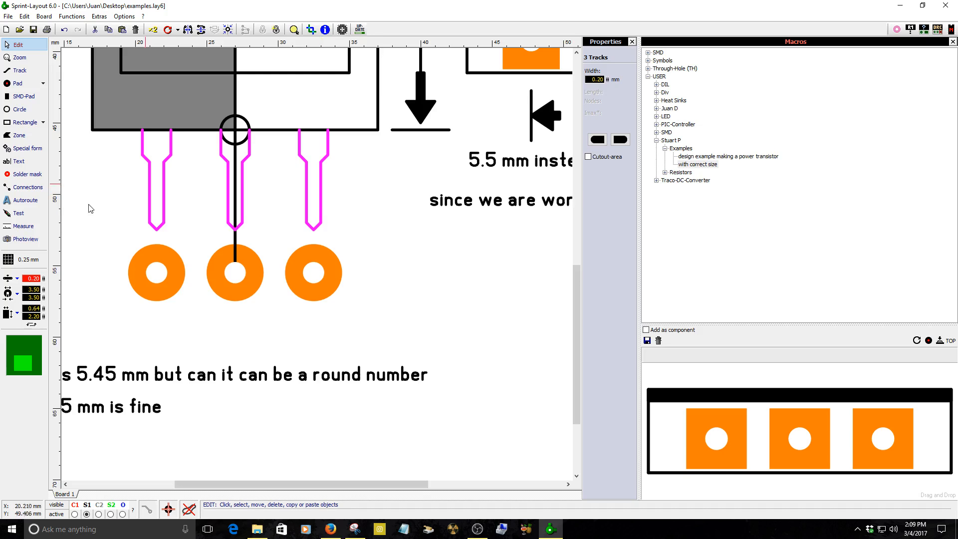
left_click(23, 226)
scroll(212, 229, "up", 3)
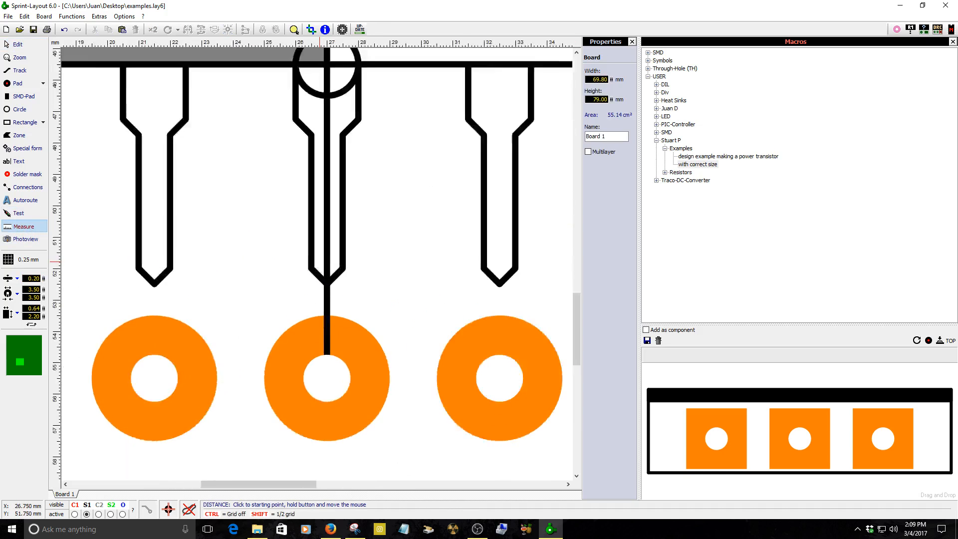
scroll(145, 197, "down", 1)
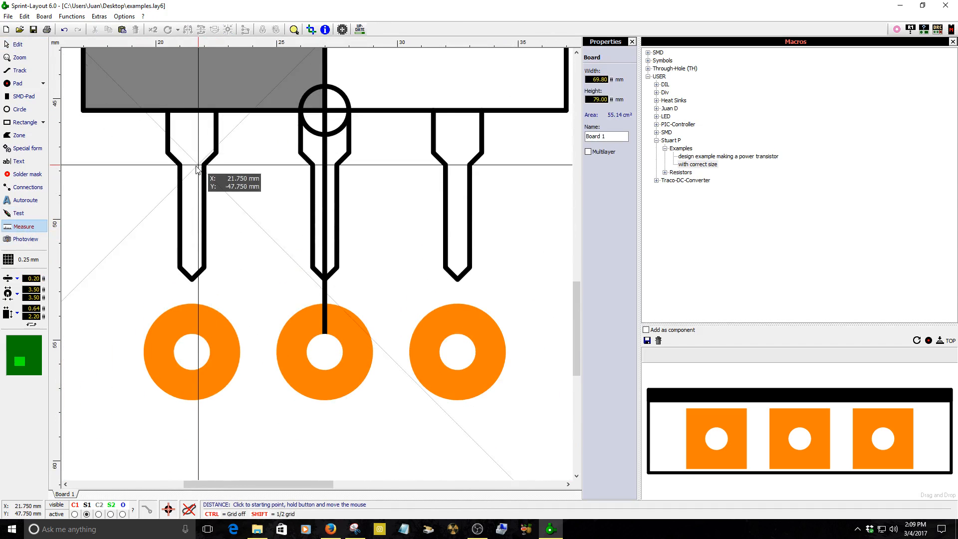
scroll(200, 279, "up", 3)
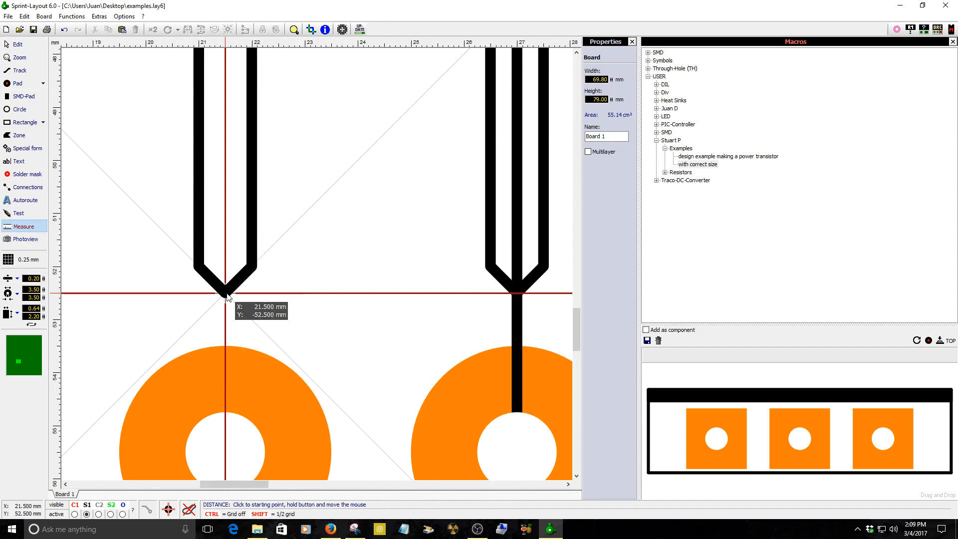
left_click_drag(227, 297, 424, 294)
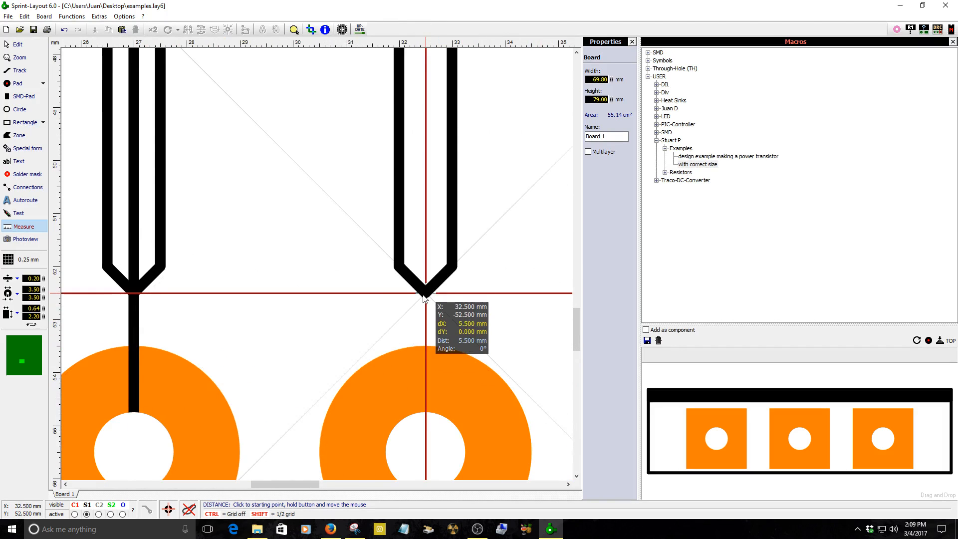
key("Escape")
Split the lead outline group, then duplicate the left lead outline and place the copy beside the drawing.
right_click(406, 273)
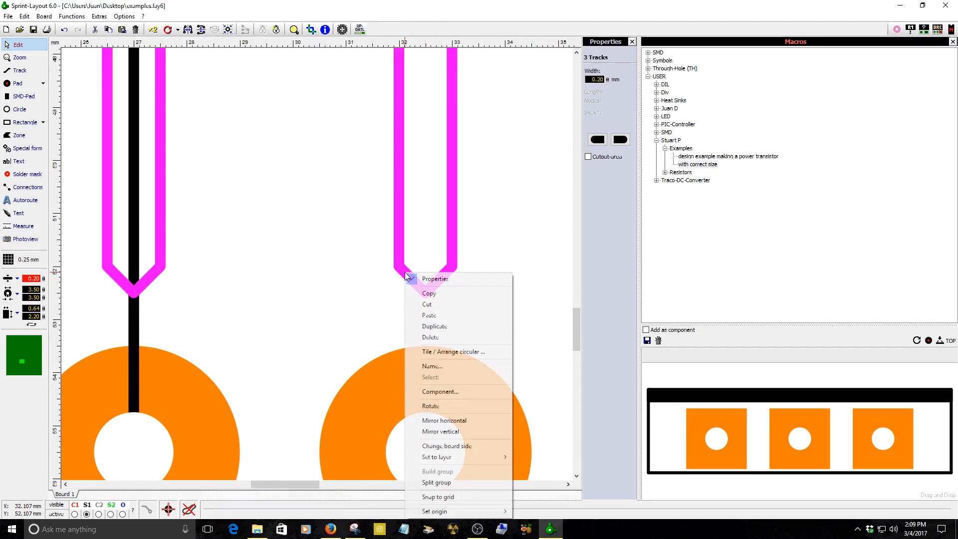
left_click(427, 482)
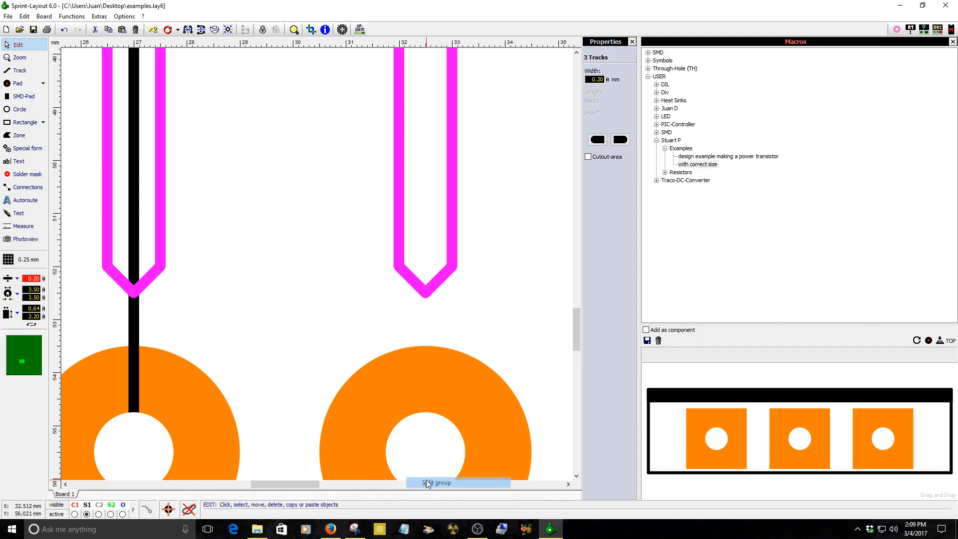
left_click(320, 286)
scroll(323, 282, "down", 2)
scroll(322, 282, "down", 2)
left_click(196, 245)
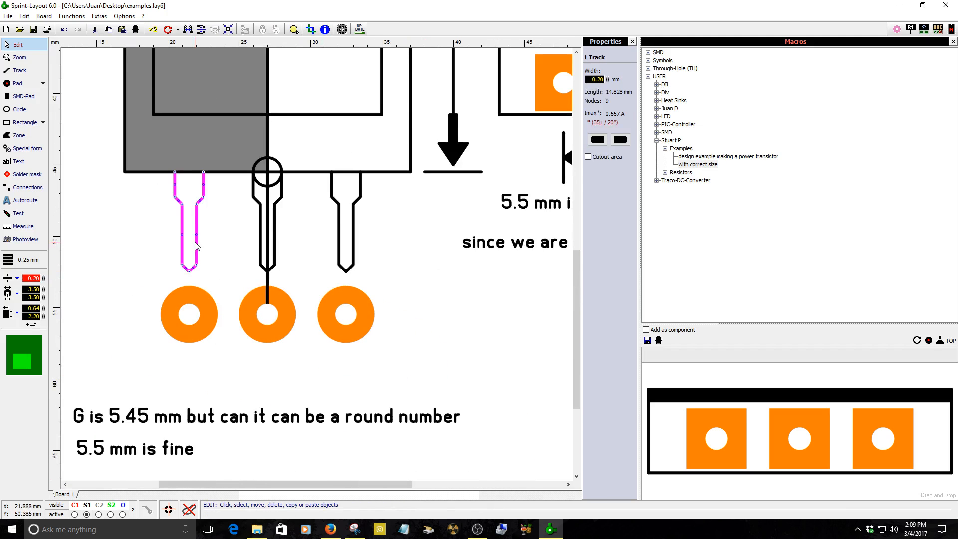
left_click(152, 29)
left_click(449, 319)
scroll(487, 348, "down", 2)
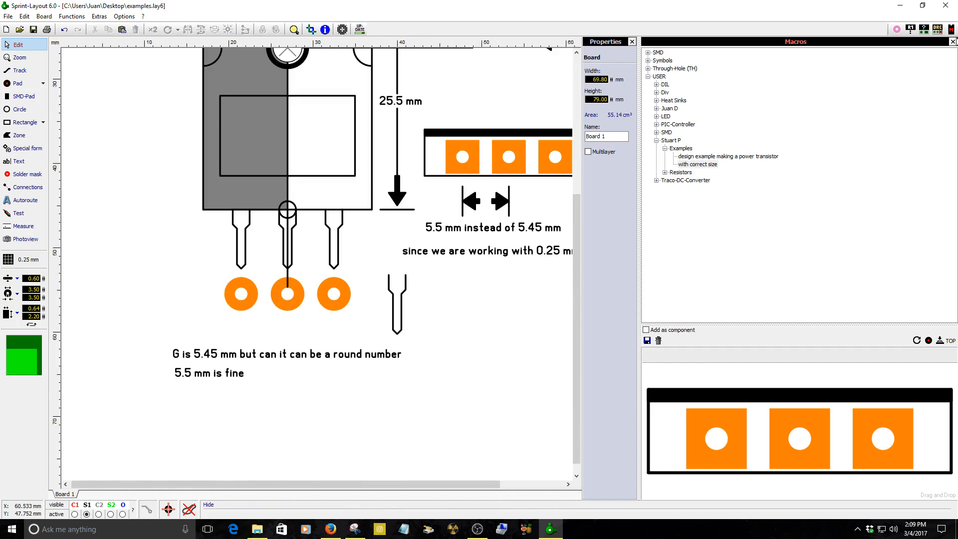
Tile the copied lead outline into a horizontal row of three copies.
left_click(953, 41)
scroll(478, 269, "up", 2)
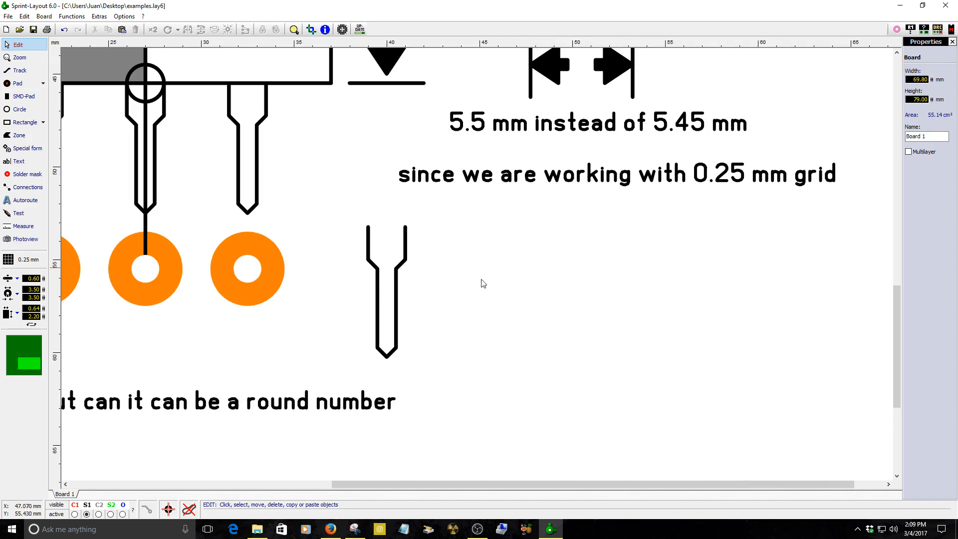
left_click(397, 348)
right_click(397, 348)
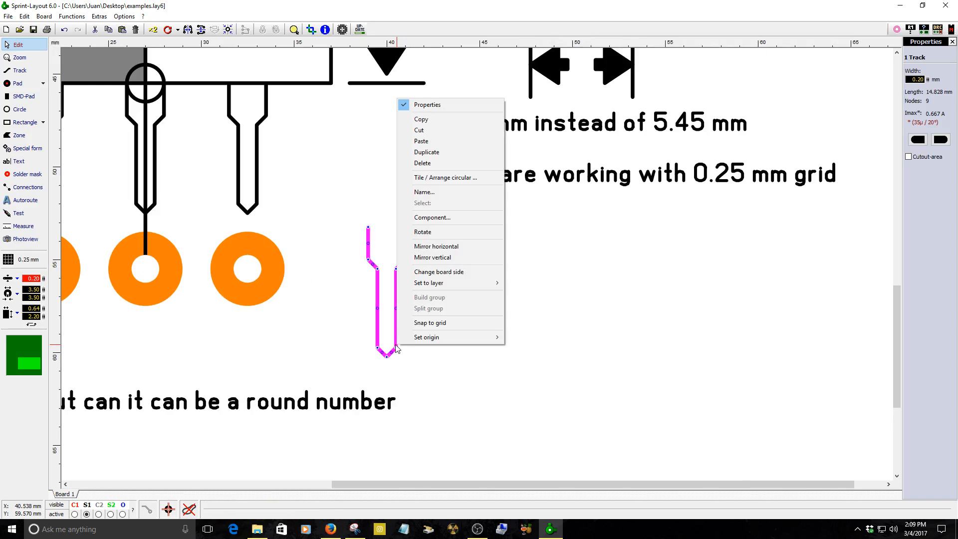
left_click(460, 184)
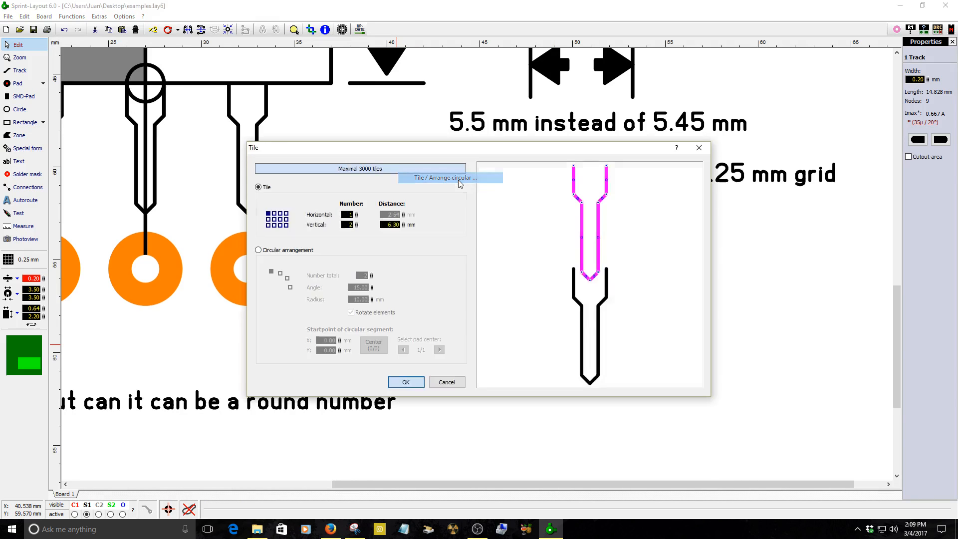
left_click(356, 226)
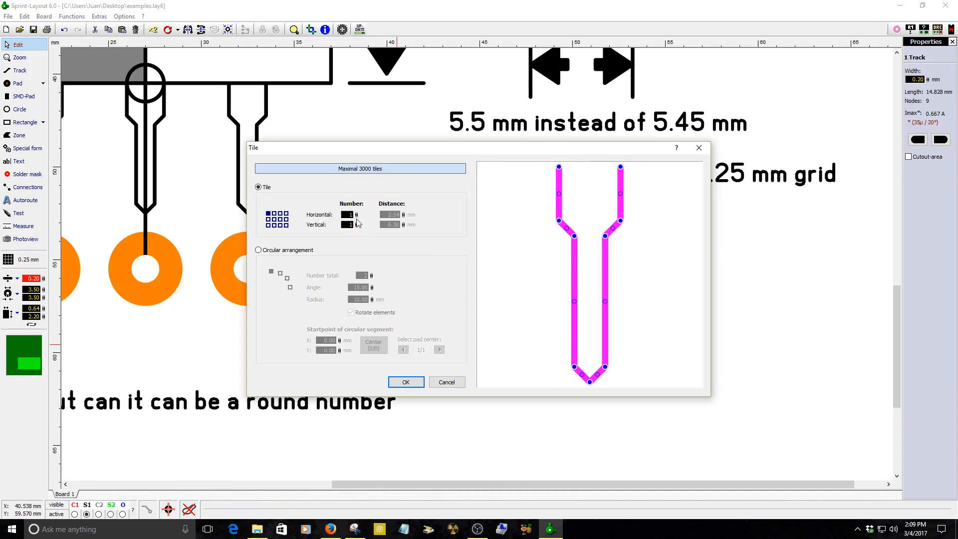
left_click_drag(357, 214, 358, 203)
double_click(393, 214)
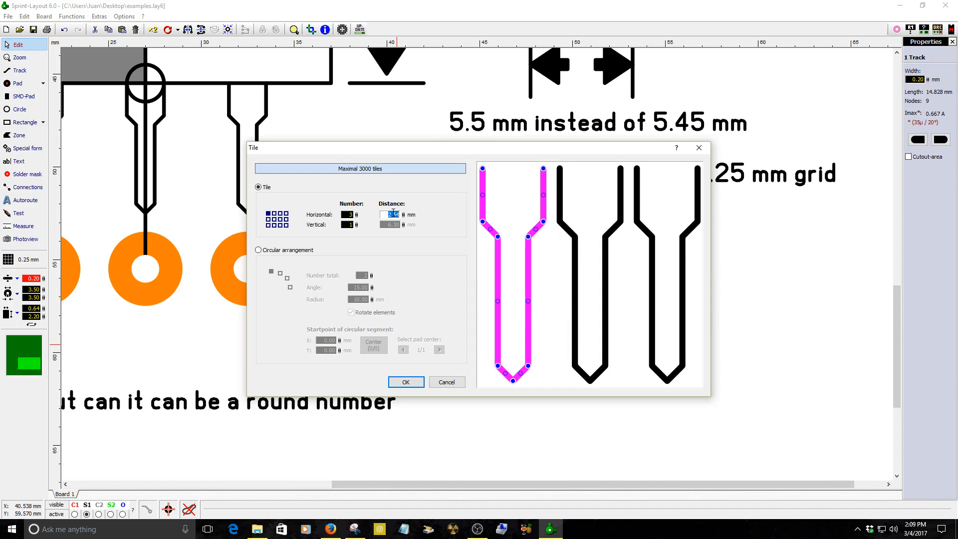
type("5")
left_click(407, 382)
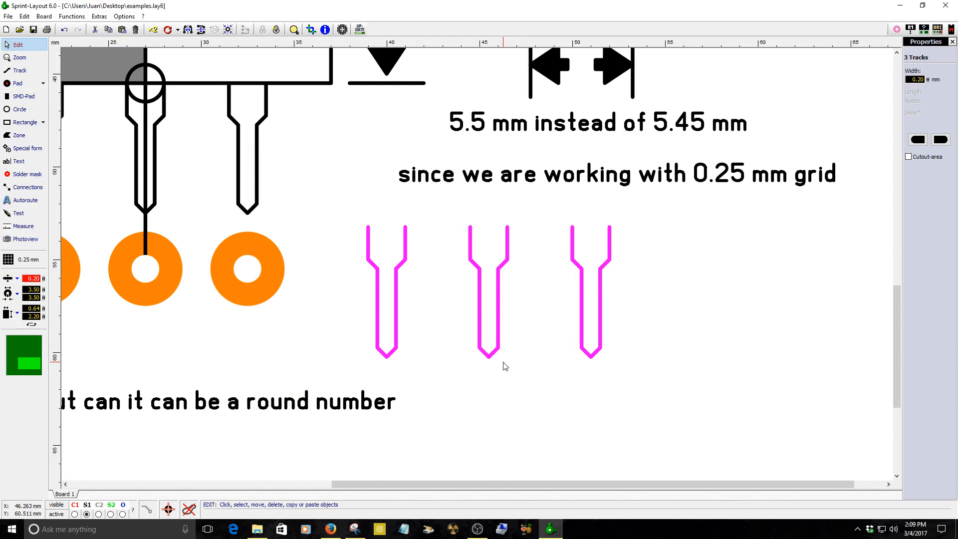
Measure the span between the tips of the outer tiled lead copies.
left_click(24, 226)
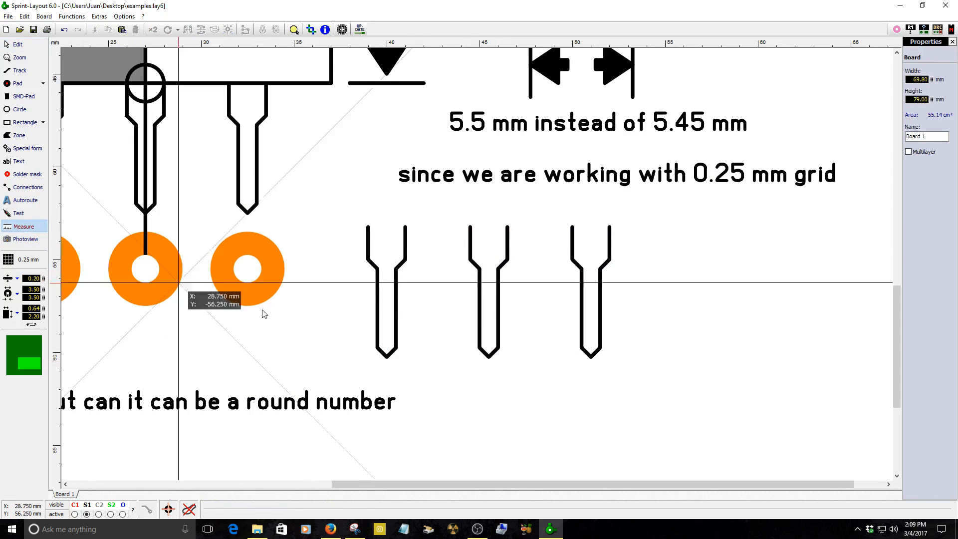
left_click_drag(385, 357, 591, 358)
scroll(447, 352, "down", 2)
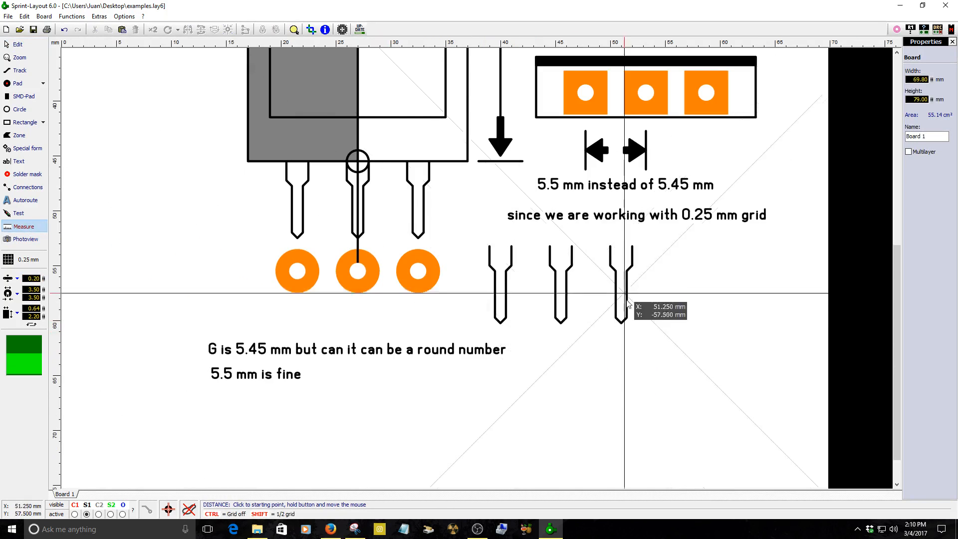
Move the three tiled lead copies onto the original transistor leads and nudge them down into alignment.
right_click(552, 311)
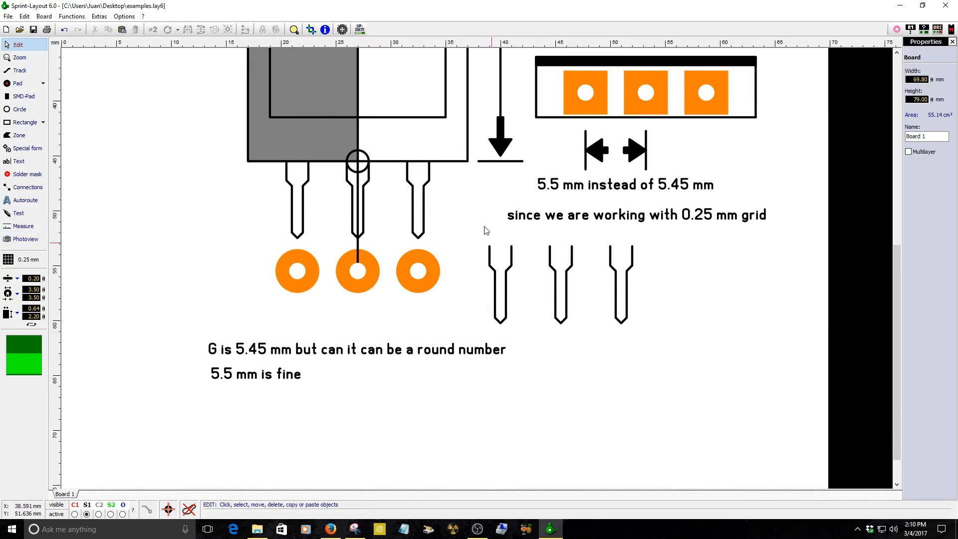
left_click(562, 322)
left_click_drag(562, 323, 561, 323)
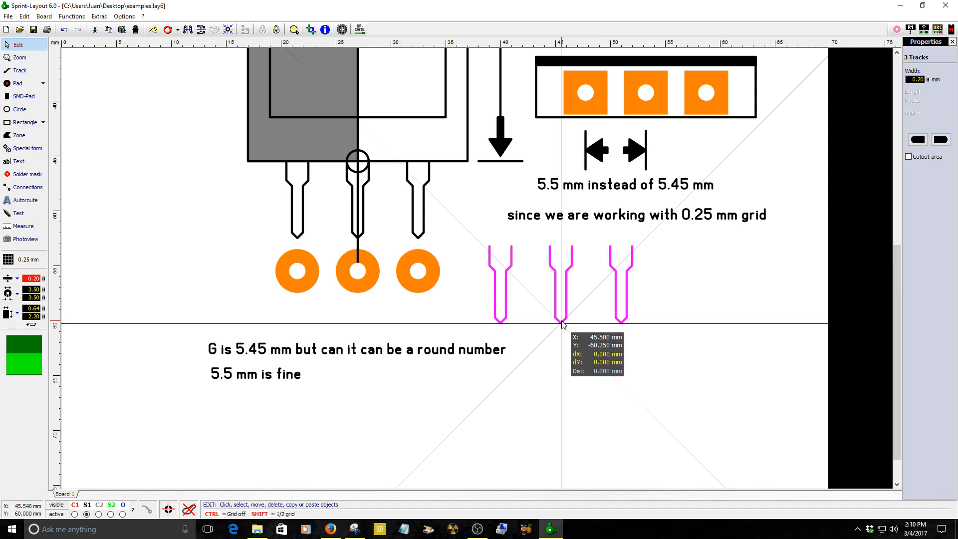
left_click_drag(561, 323, 472, 279)
scroll(530, 321, "up", 2)
scroll(457, 280, "up", 2)
scroll(477, 256, "down", 3)
scroll(198, 225, "up", 2)
scroll(487, 282, "up", 2)
left_click(535, 287)
left_click(499, 260)
scroll(498, 260, "down", 4)
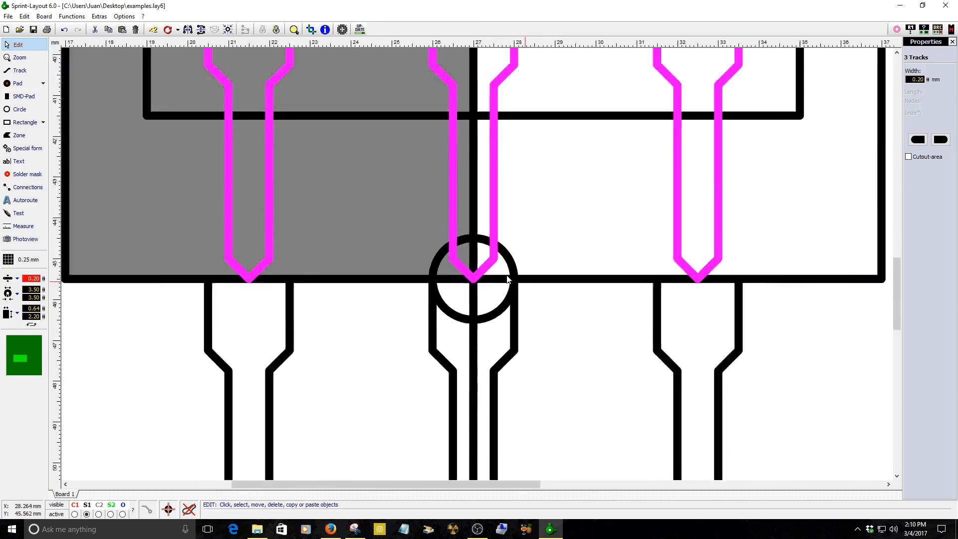
key("Down")
key("Down")
key("Down")
key("Down")
key("Down")
key("Down")
key("Down")
key("Down")
key("Down")
key("Down")
key("Down")
key("Down")
key("Down")
key("Down")
key("Down")
key("Down")
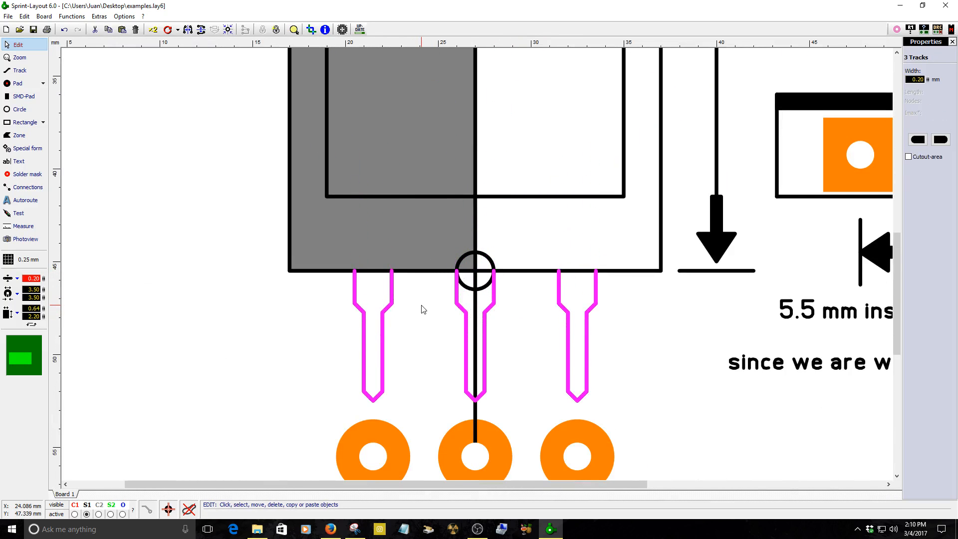
Inspect the alignment of the lead copies against the original leads at different zoom levels.
left_click(447, 344)
left_click(488, 364)
scroll(387, 327, "down", 2)
scroll(394, 328, "down", 1)
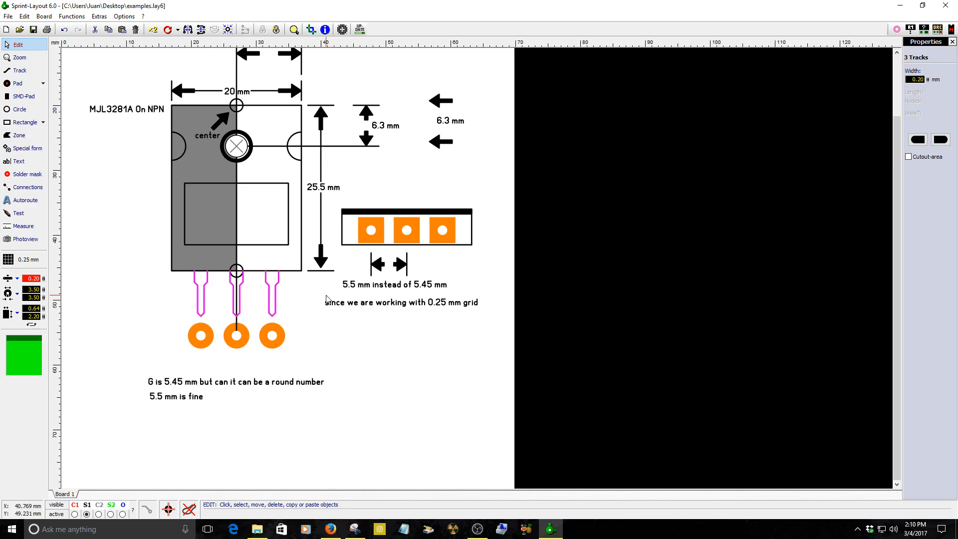
scroll(476, 267, "up", 3)
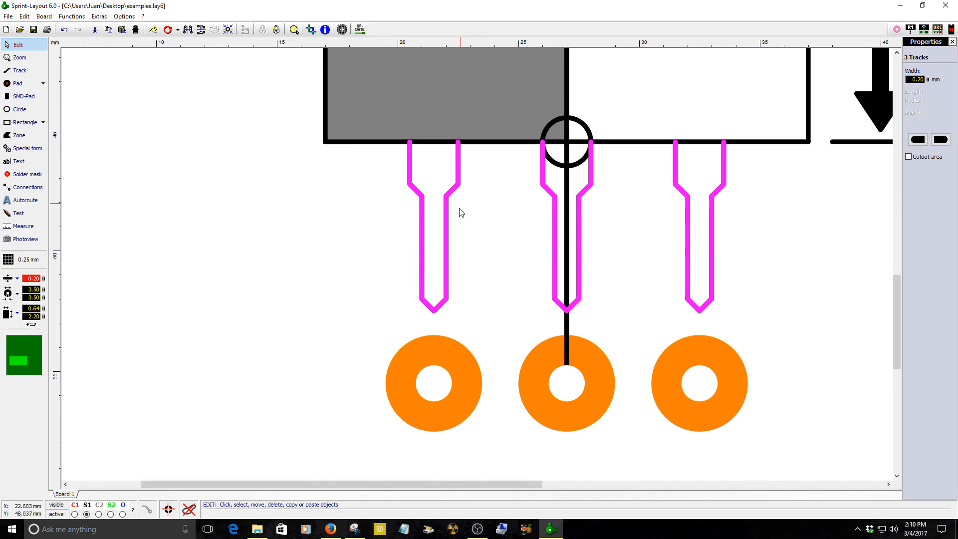
scroll(462, 227, "down", 2)
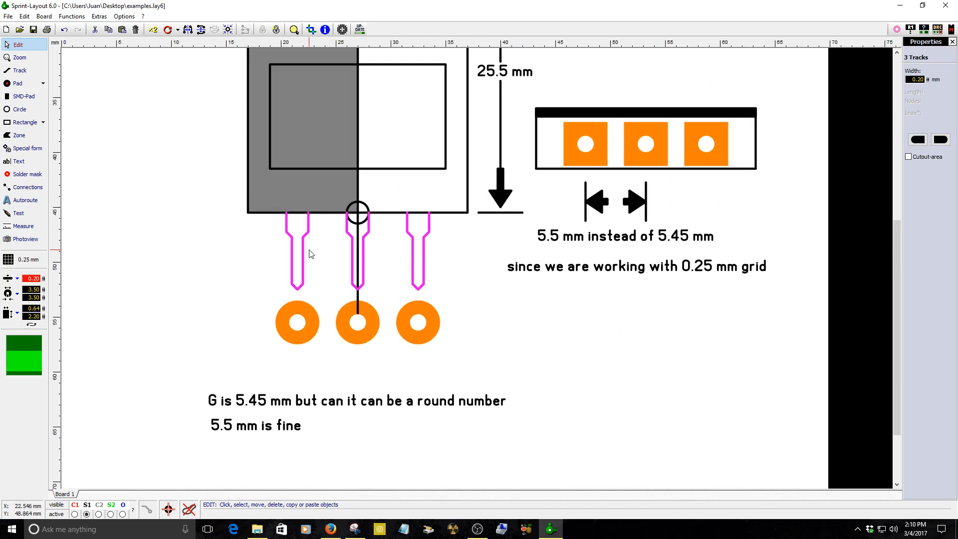
scroll(331, 273, "down", 1)
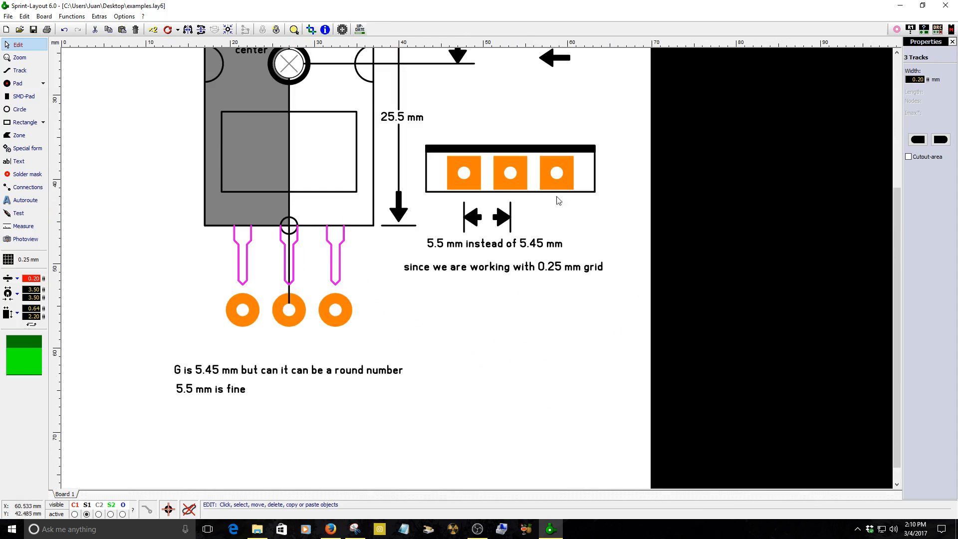
scroll(619, 267, "up", 2)
Select the three-pad row drawing with its outline and copy it.
left_click_drag(385, 146, 790, 288)
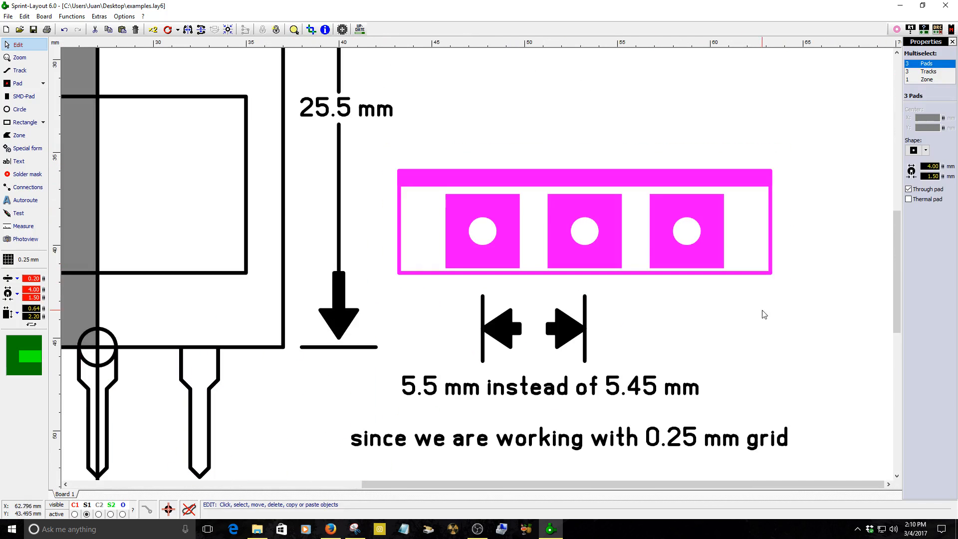
right_click(570, 247)
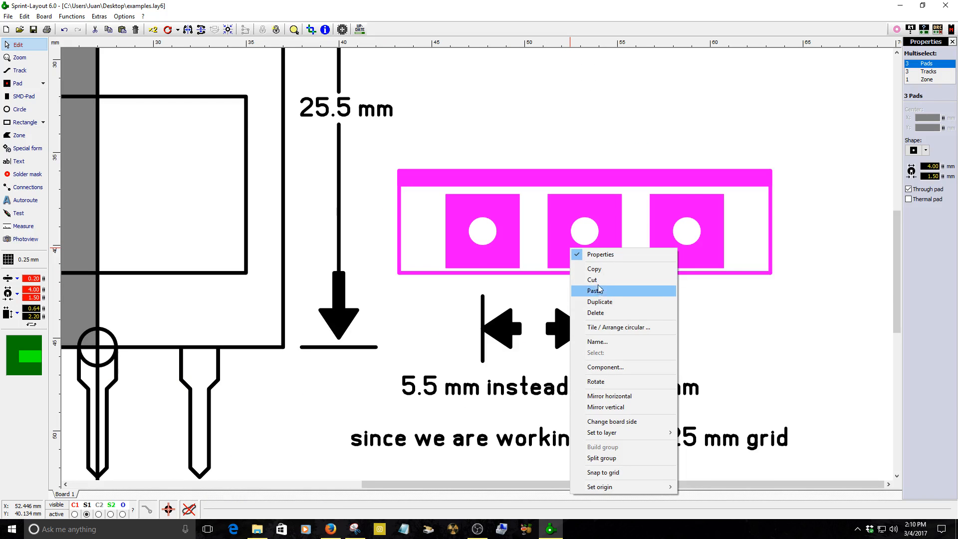
left_click(599, 268)
Set the board width to 250 mm.
scroll(593, 298, "down", 2)
scroll(593, 298, "down", 2)
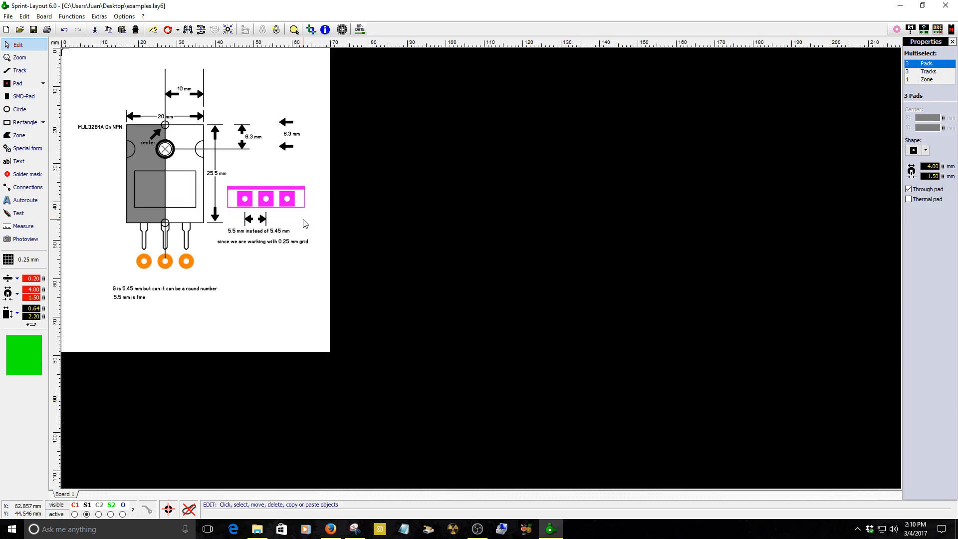
left_click(728, 50)
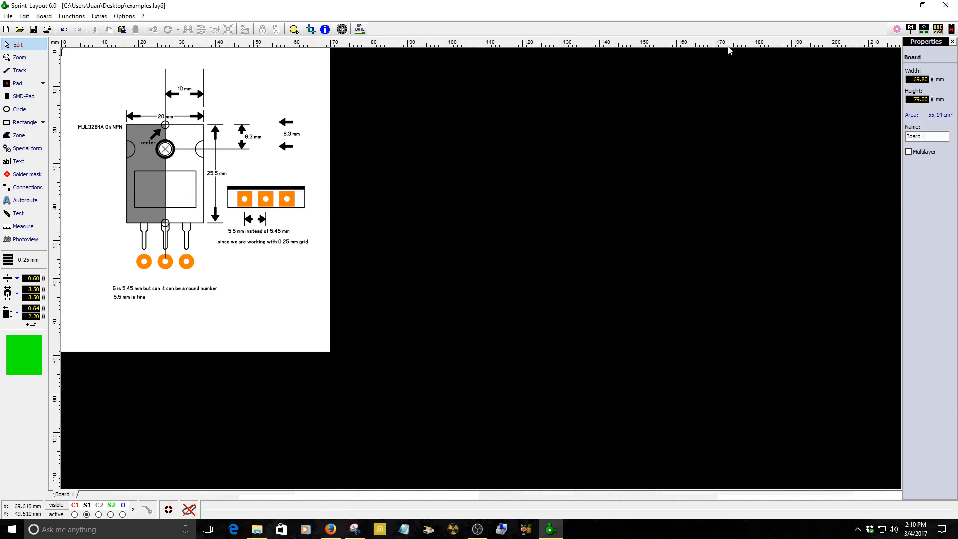
double_click(918, 81)
type("250")
key("Return")
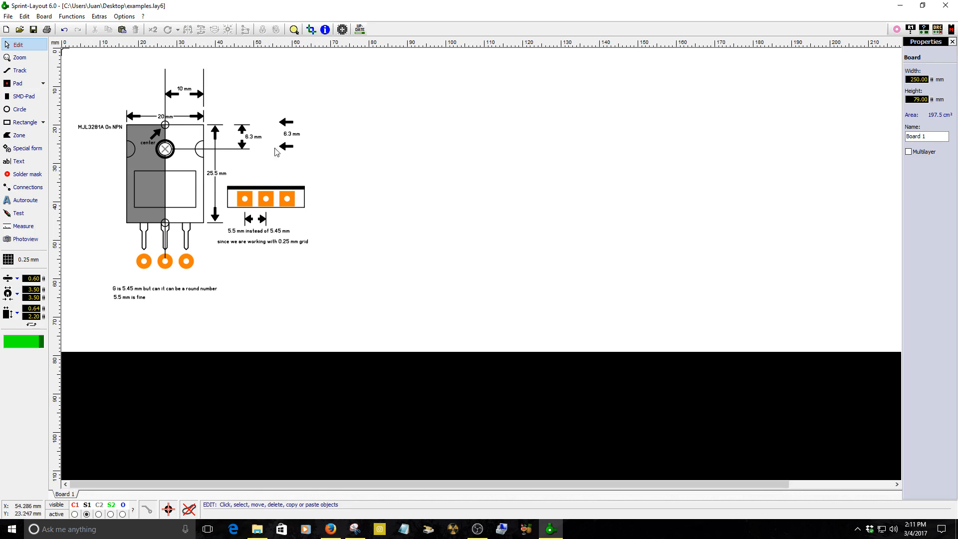
Move the three-pad row drawing into the empty board area right of the transistor drawing.
mouse_move(291, 200)
left_mouse_down()
mouse_move(549, 117)
mouse_move(492, 142)
left_mouse_up()
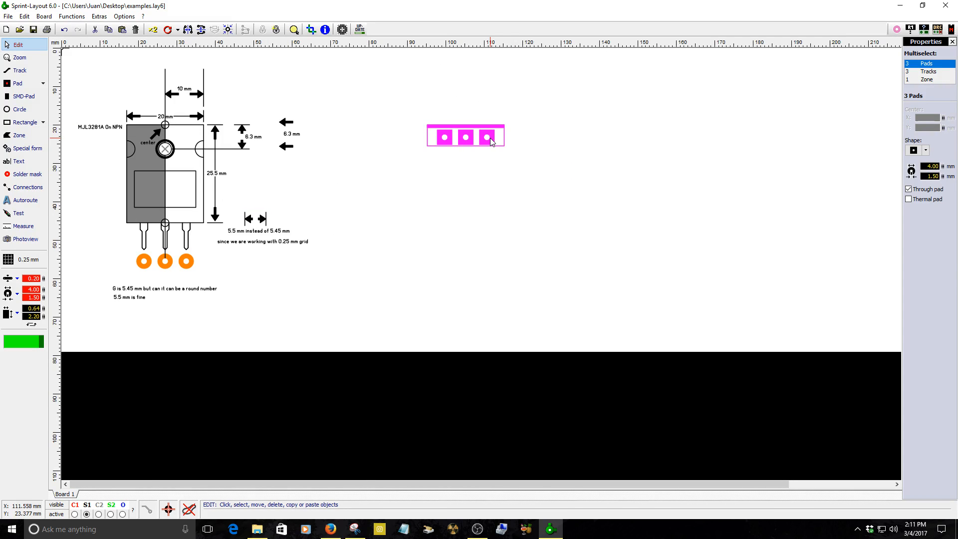
left_click_drag(491, 142, 485, 197)
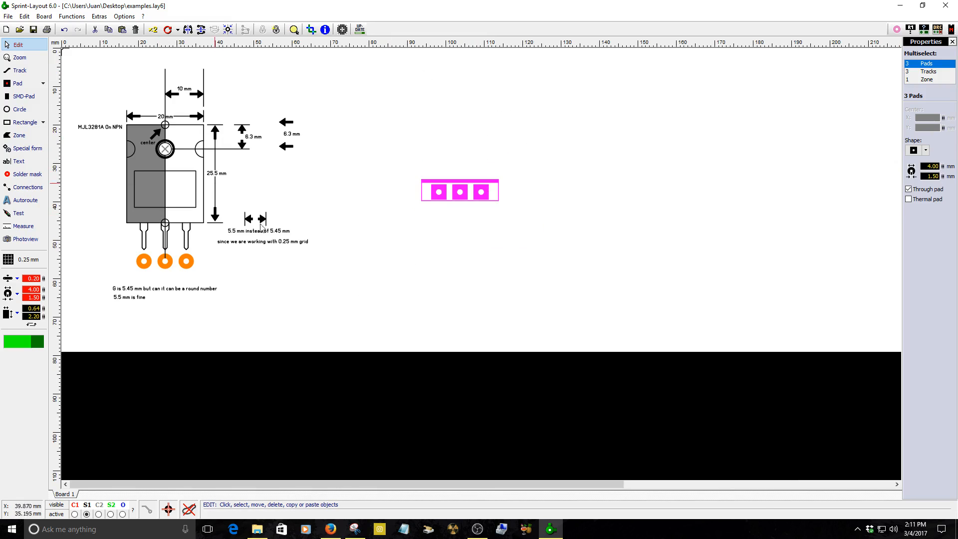
scroll(217, 189, "up", 2)
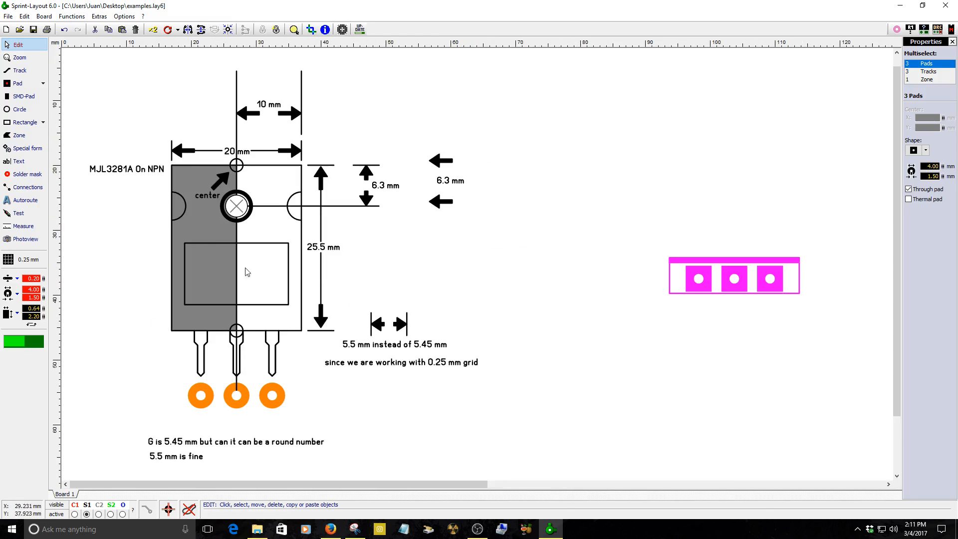
Delete the centre lines, grey fill, helper circles and dimension line from the transistor outline drawing.
left_click(238, 180)
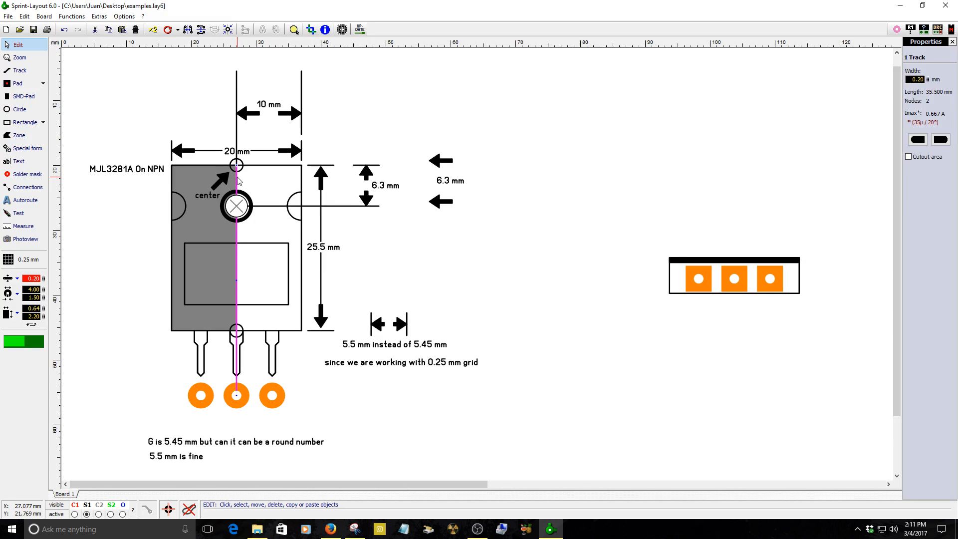
key("Delete")
left_click(205, 220)
key("Delete")
left_click(218, 192)
key("Delete")
left_click(206, 199)
key("Delete")
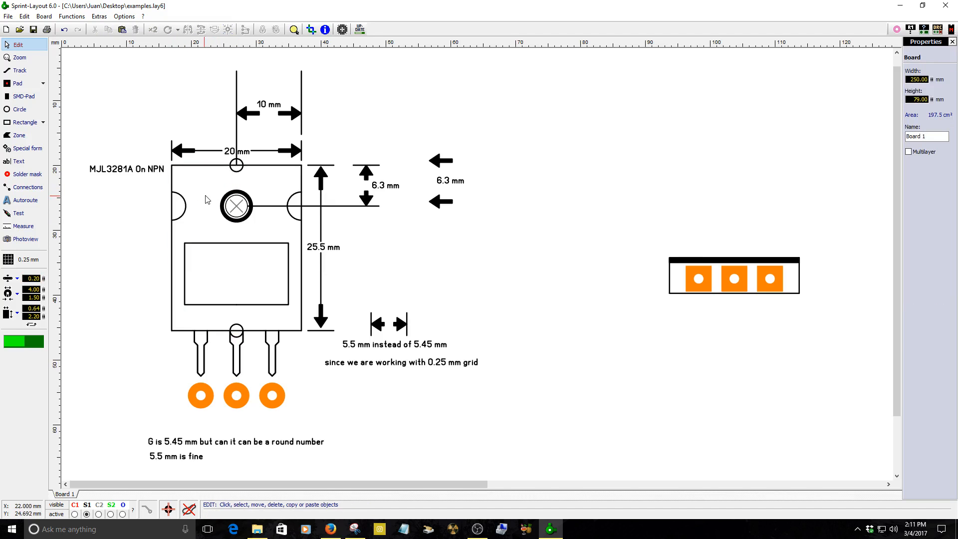
left_click(237, 160)
key("Delete")
left_click(237, 164)
key("Delete")
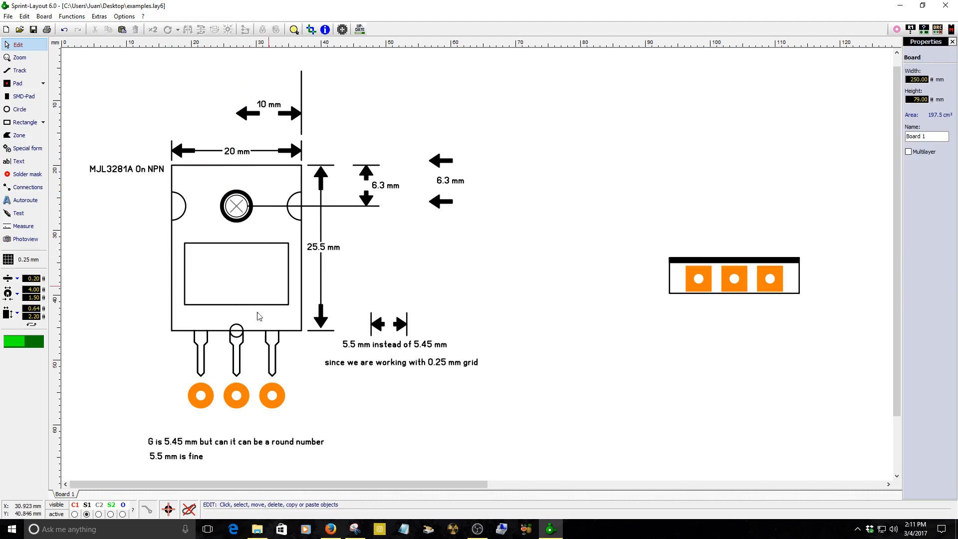
left_click(241, 335)
key("Delete")
left_click(297, 206)
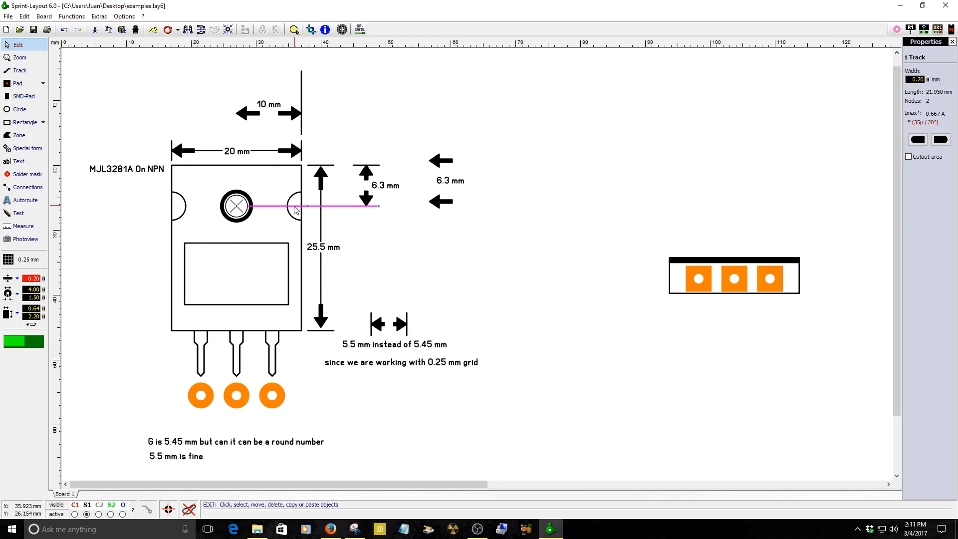
key("Delete")
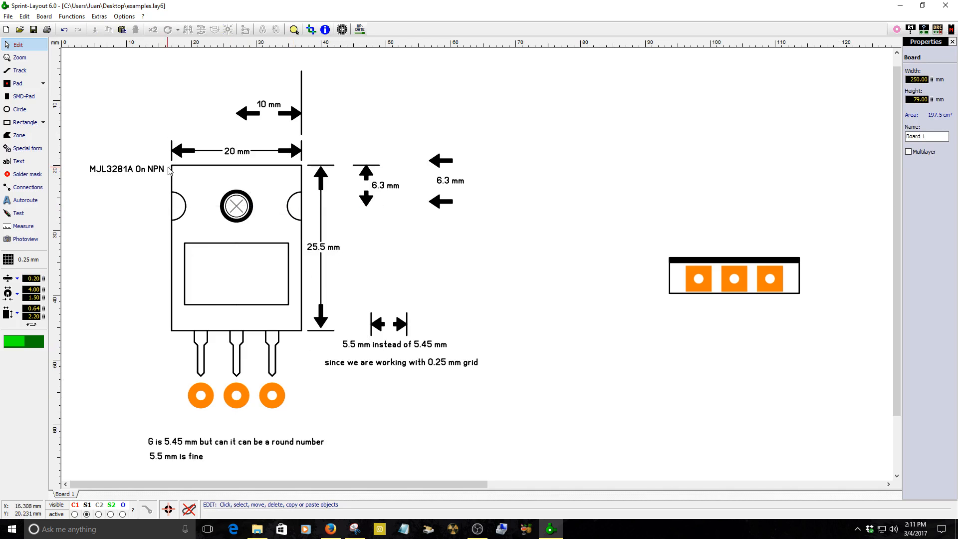
Duplicate the transistor outline with its leads and pads and place the copy over the three-pad row.
mouse_move(169, 170)
left_mouse_down()
mouse_move(256, 256)
mouse_move(302, 351)
mouse_move(313, 350)
left_mouse_up()
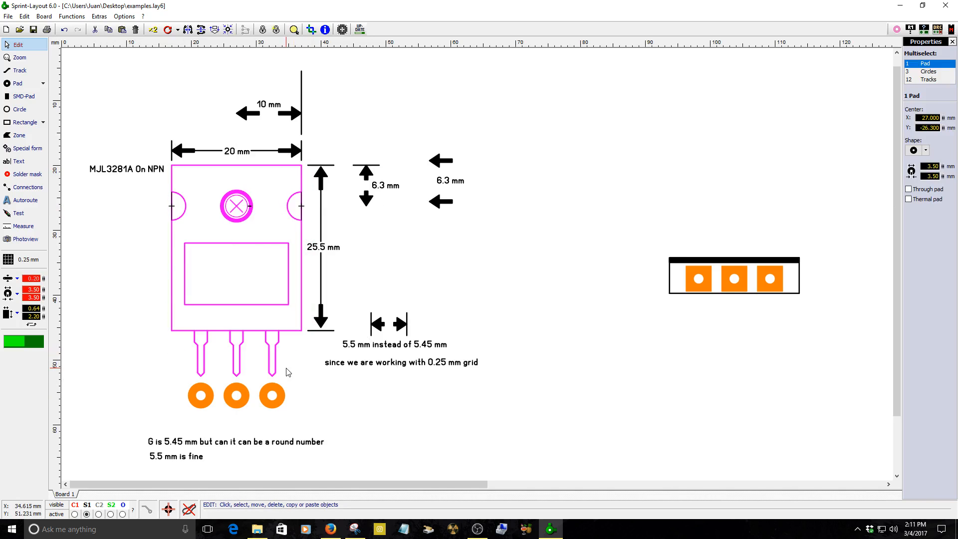
left_click(244, 405, "shift")
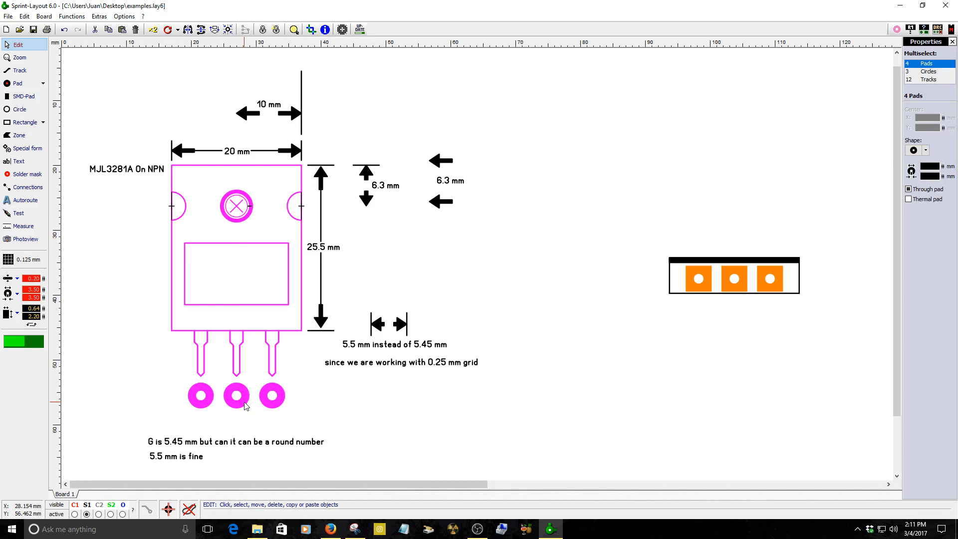
left_click(153, 30)
left_click(595, 133)
left_click_drag(735, 292, 755, 342)
left_click_drag(590, 326, 754, 334)
scroll(844, 321, "down", 3)
scroll(414, 195, "up", 4)
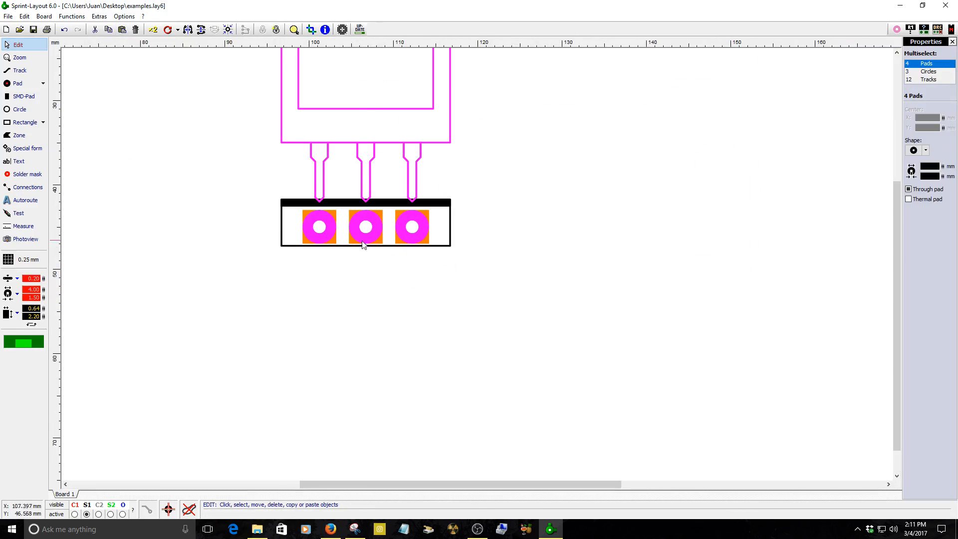
mouse_move(351, 237)
left_mouse_down()
mouse_move(582, 255)
mouse_move(574, 260)
mouse_move(578, 235)
mouse_move(378, 207)
mouse_move(363, 237)
left_mouse_up()
scroll(505, 256, "down", 3)
scroll(456, 207, "up", 2)
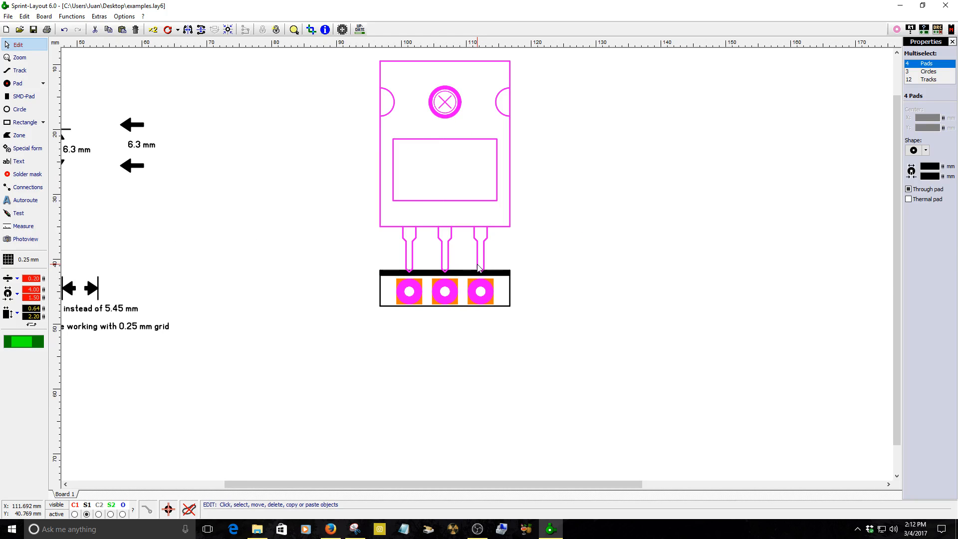
Select the assembled footprint and tile it into 5 horizontal copies spaced 26.50 mm apart.
scroll(473, 265, "down", 1)
left_click_drag(535, 247, 395, 308)
left_click_drag(459, 273, 401, 253)
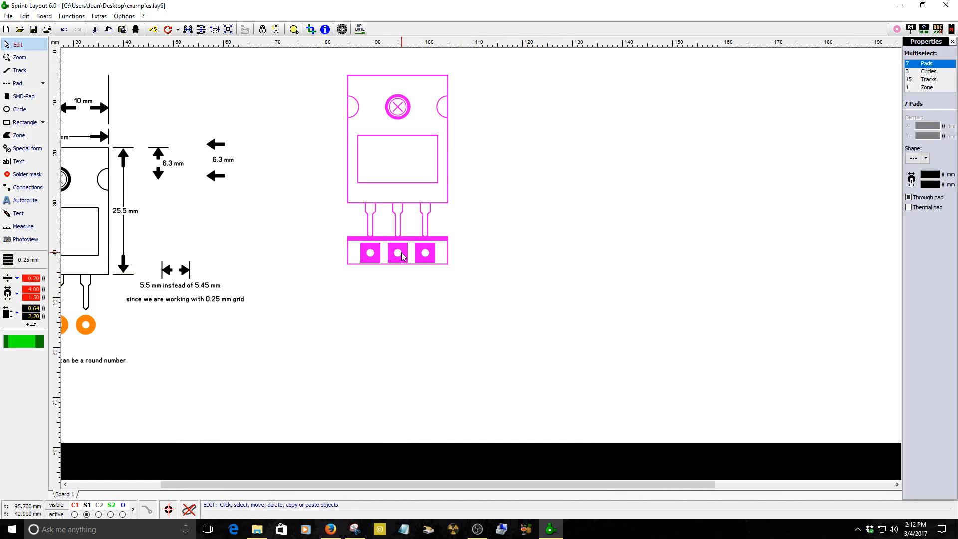
right_click(402, 254)
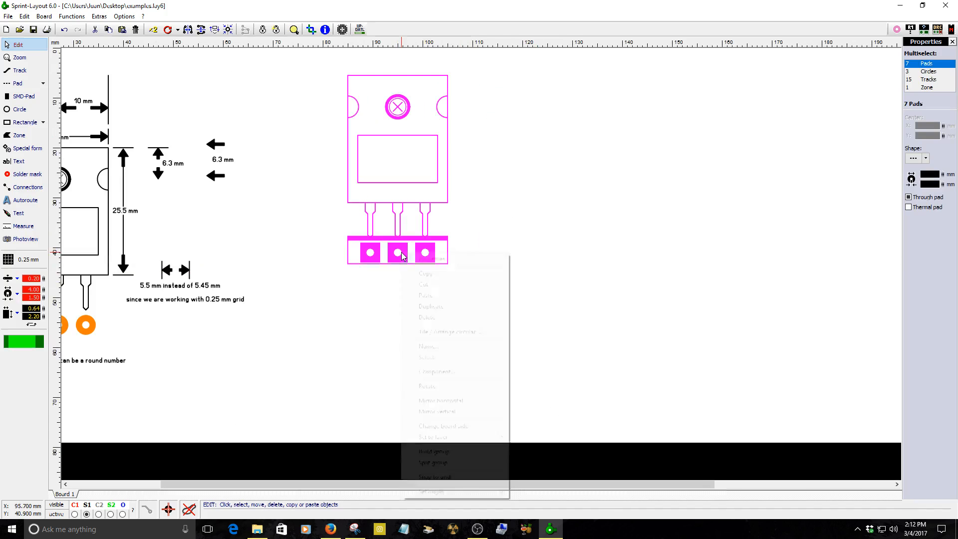
left_click(431, 333)
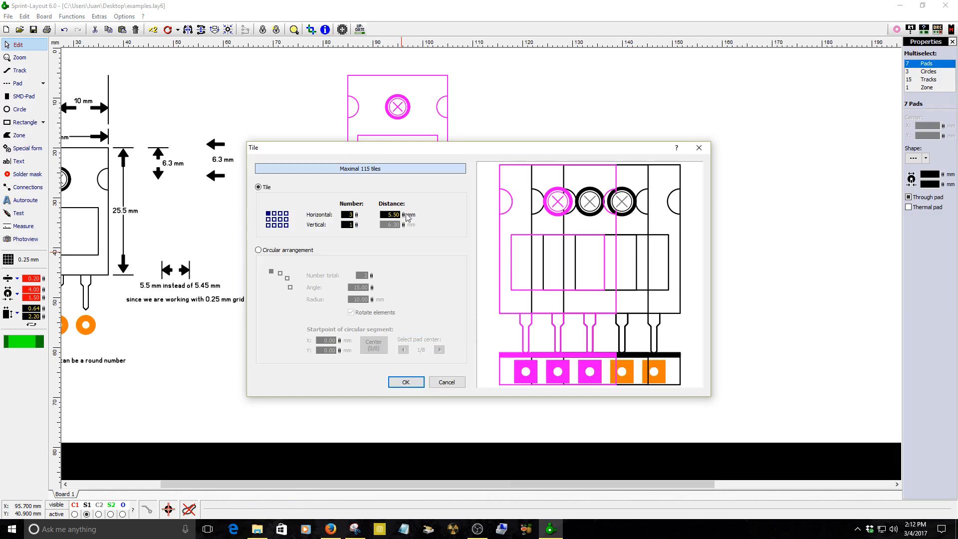
left_click_drag(403, 214, 364, 205)
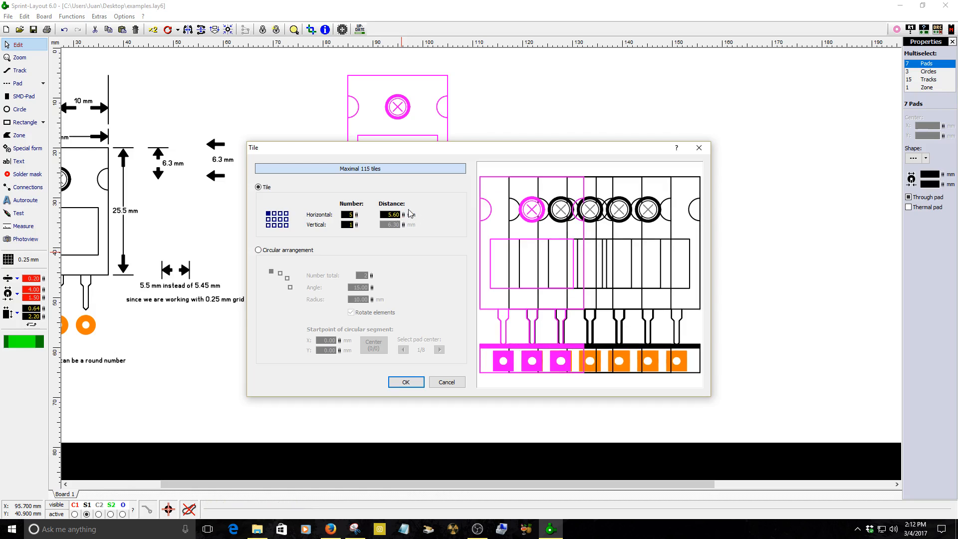
left_click_drag(405, 215, 433, 99)
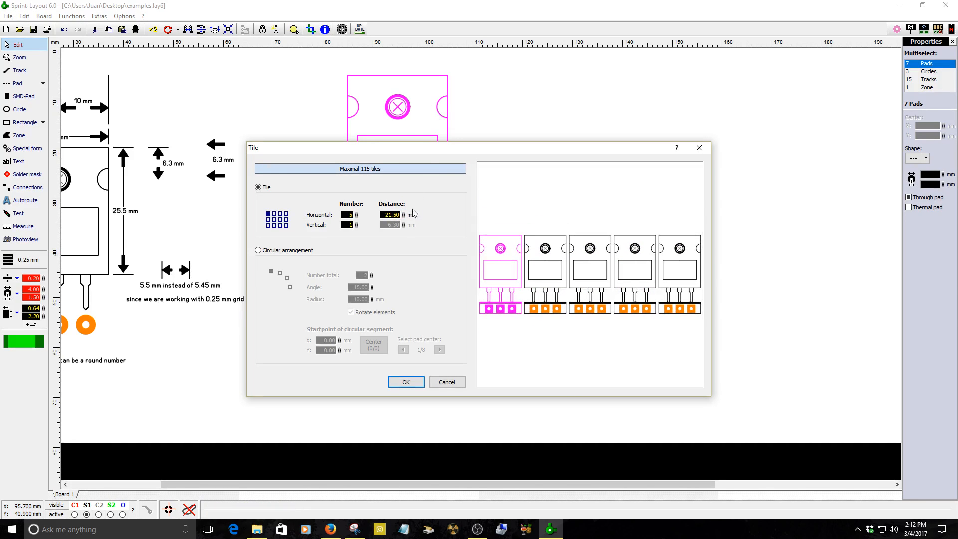
left_click_drag(404, 214, 446, 67)
left_click_drag(404, 215, 407, 220)
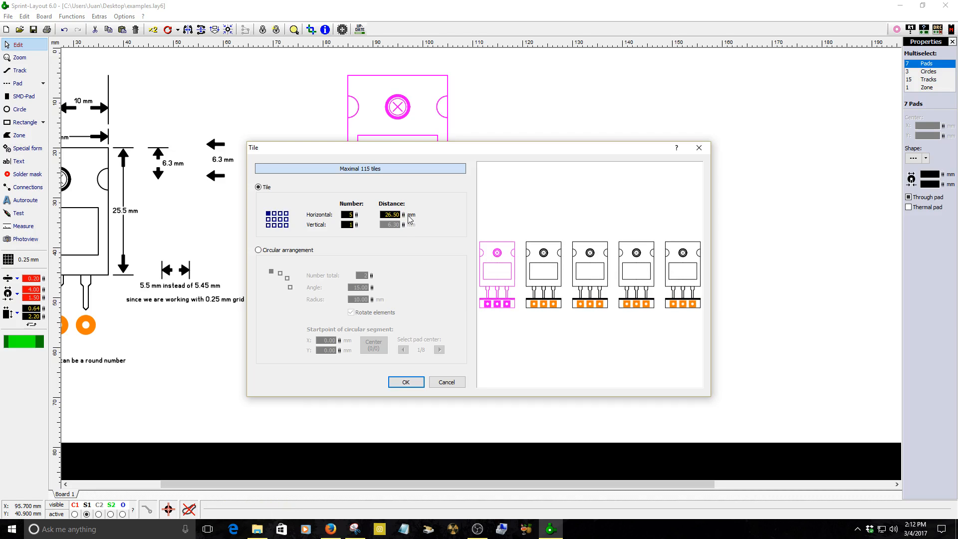
left_click(407, 382)
scroll(556, 318, "down", 2)
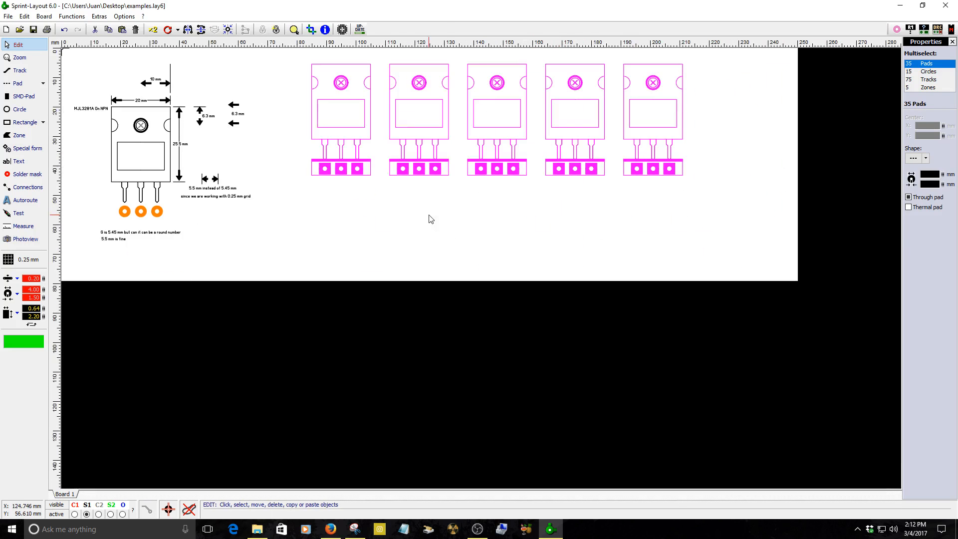
left_click_drag(497, 170, 492, 169)
left_click(493, 199)
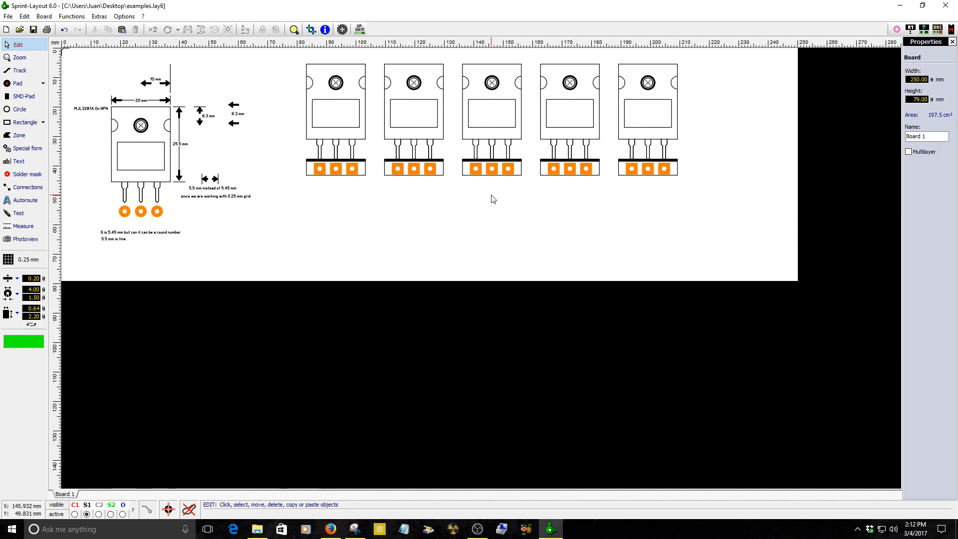
scroll(483, 187, "up", 2)
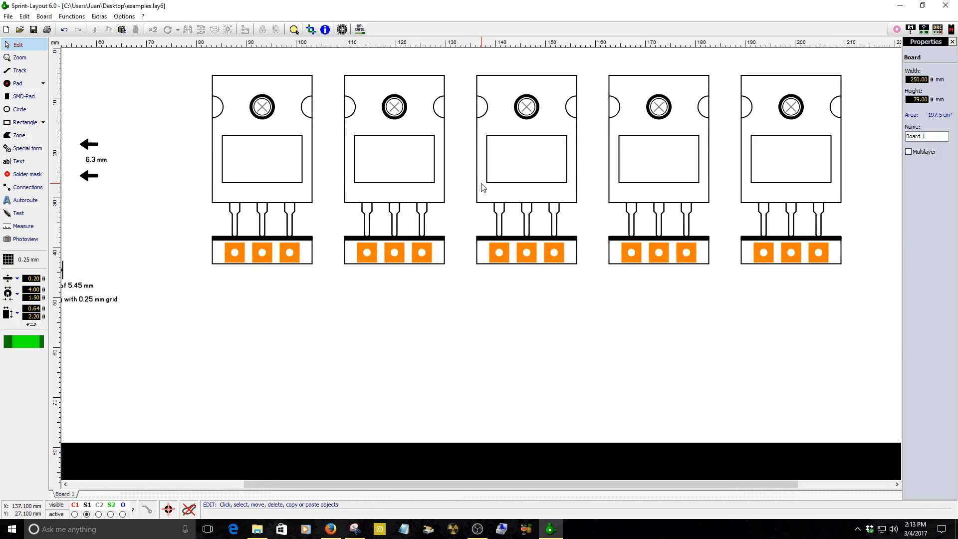
Set the board height to 250 mm.
scroll(483, 187, "down", 2)
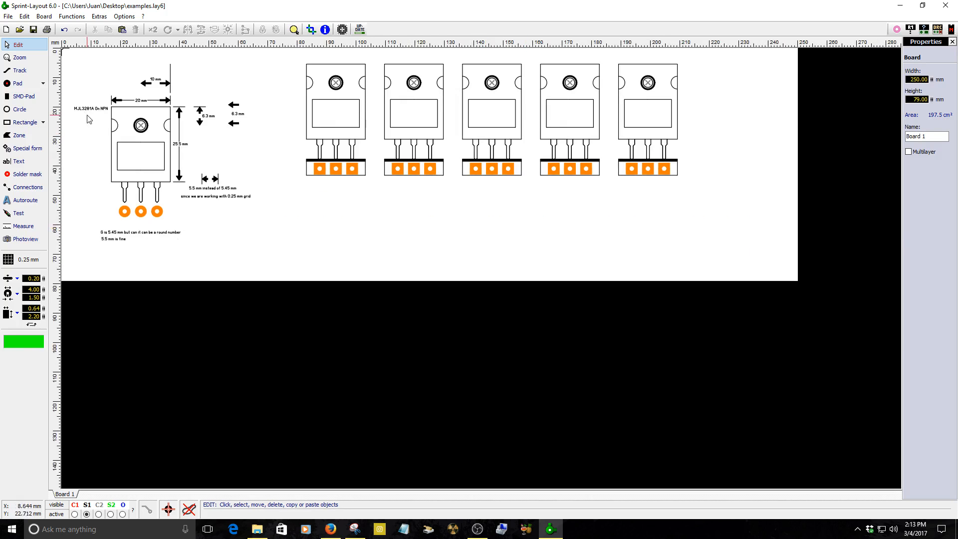
left_click(913, 99)
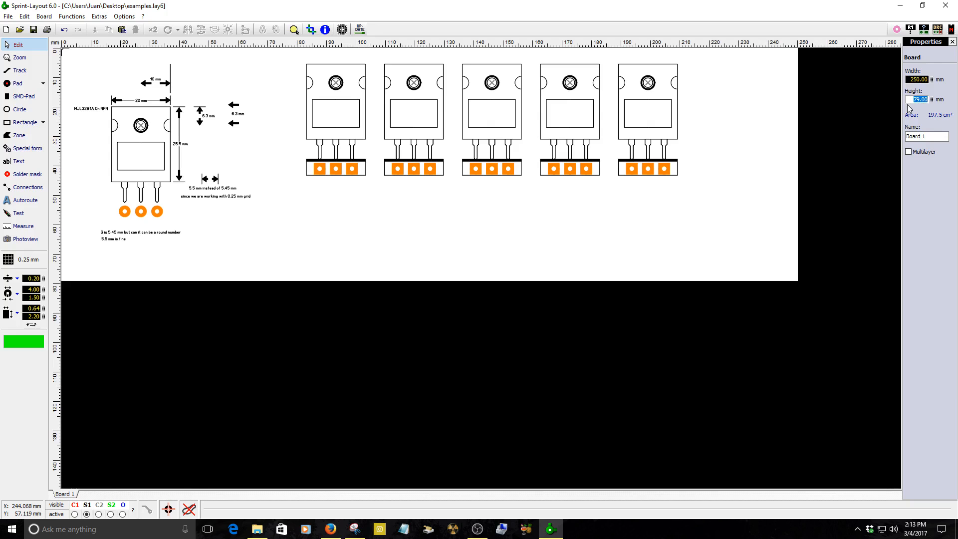
type("250")
key("Return")
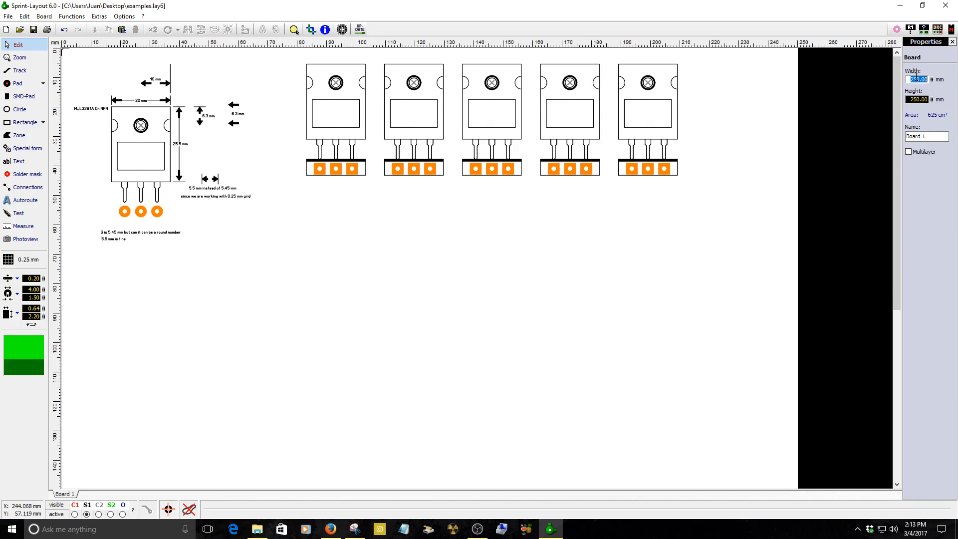
Draw a board-outline rectangle about 165 × 66 mm starting at the footprint row's pad strip.
left_click(24, 122)
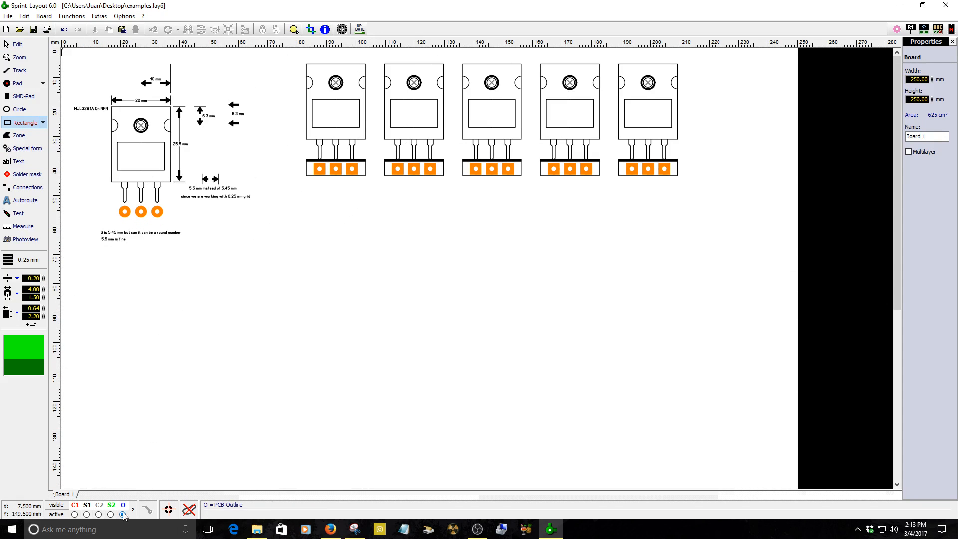
mouse_move(282, 154)
left_mouse_down()
mouse_move(595, 327)
mouse_move(768, 346)
left_mouse_up()
key("Escape")
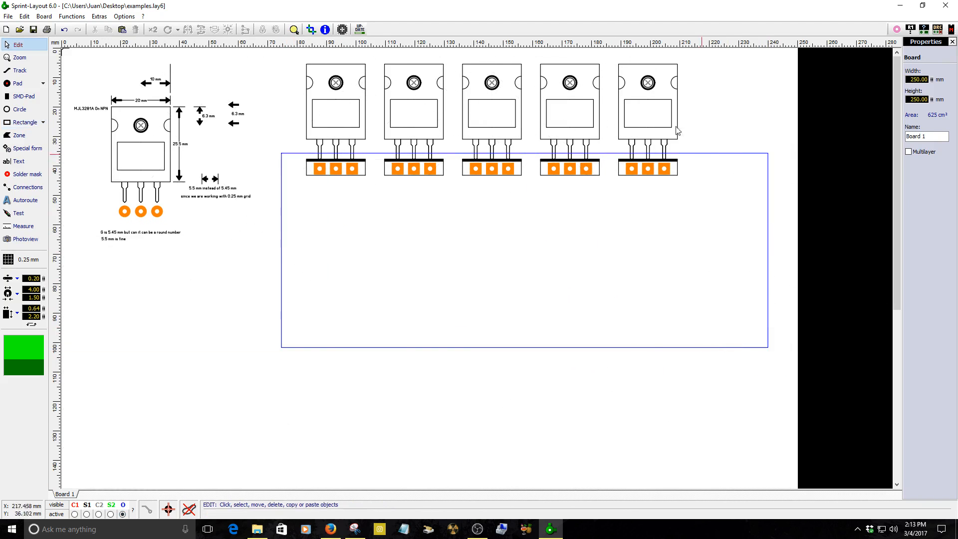
Shift the five-footprint row about 10 mm right and measure the outline rectangle's width.
left_click_drag(648, 175, 677, 181)
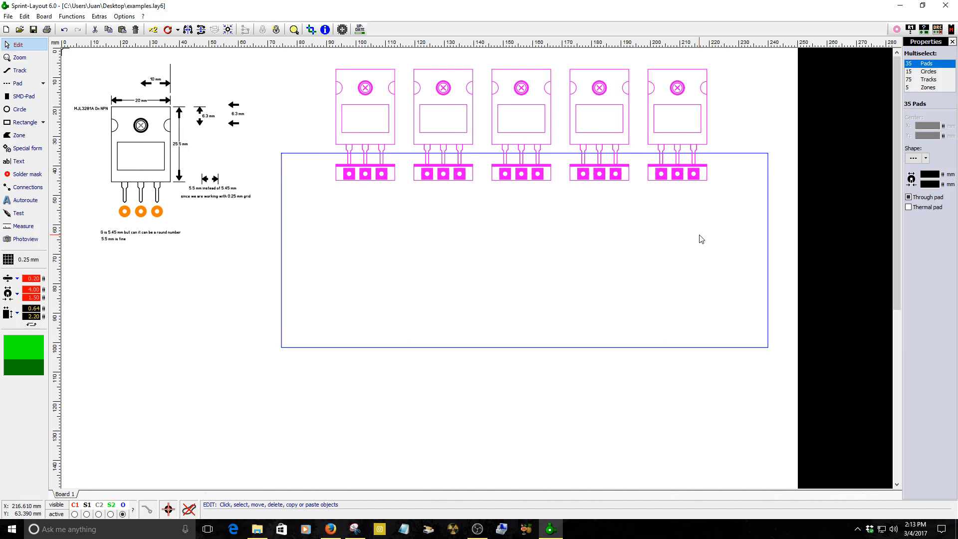
left_click(23, 226)
left_click_drag(281, 347, 768, 158)
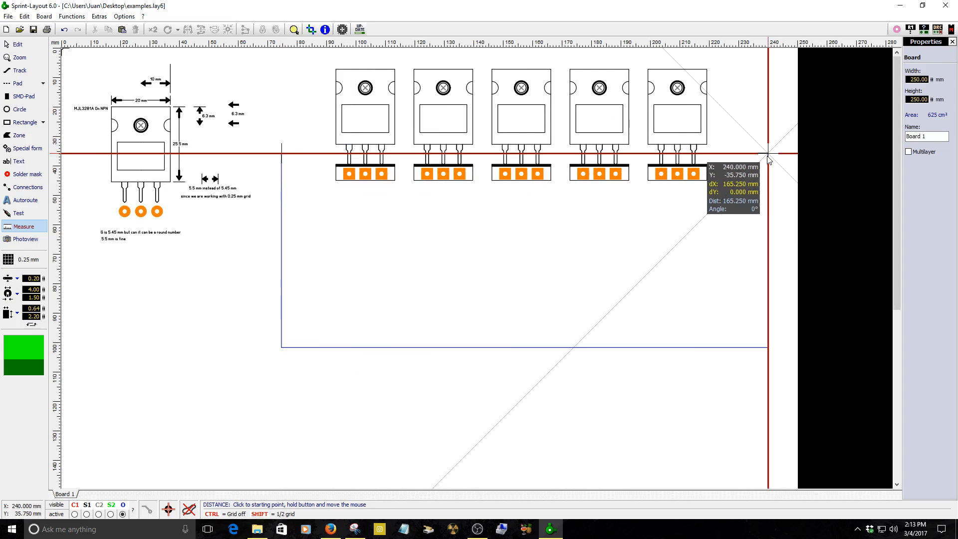
left_click_drag(768, 156, 767, 157)
right_click(685, 219)
Nudge the footprint row into place over the outline, then copy it and paste a duplicate row inside the outline.
left_click_drag(617, 179, 617, 176)
key("Up")
key("Up")
key("Up")
key("Up")
key("Up")
key("Right")
key("Right")
key("Right")
key("Right")
key("Right")
key("Right")
key("Right")
key("Down")
key("ctrl+c")
key("ctrl+v")
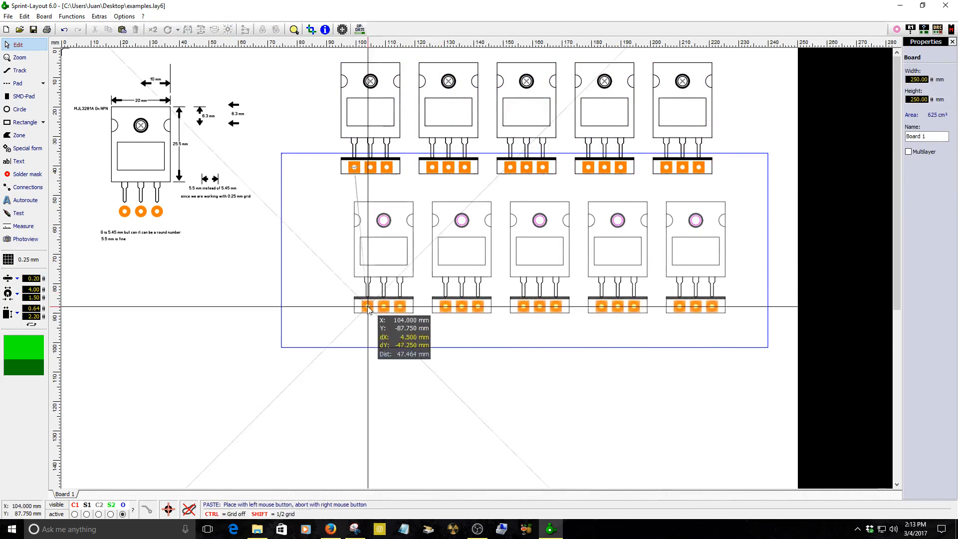
left_click(368, 309)
Rotate the pasted row so its pads face upward and snap it to the grid.
left_click(168, 30)
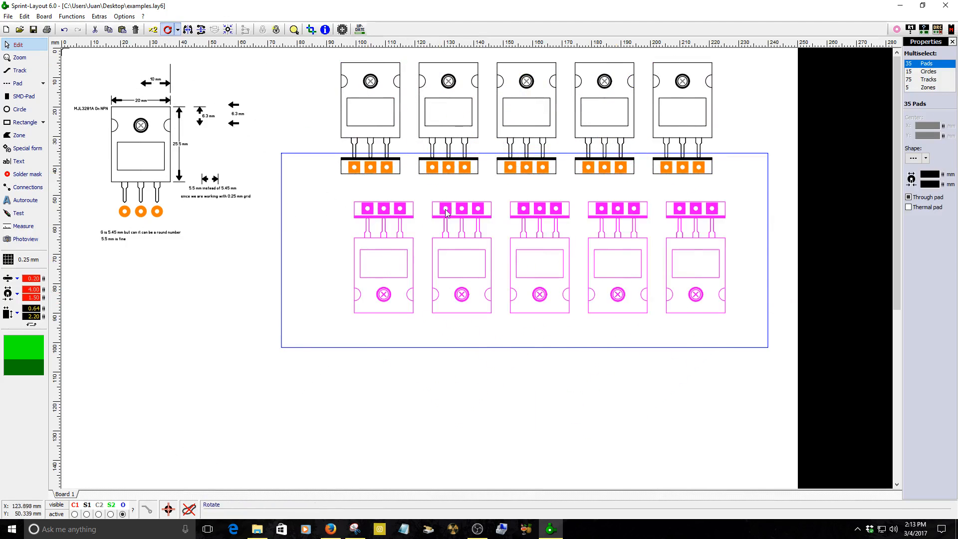
right_click(402, 212)
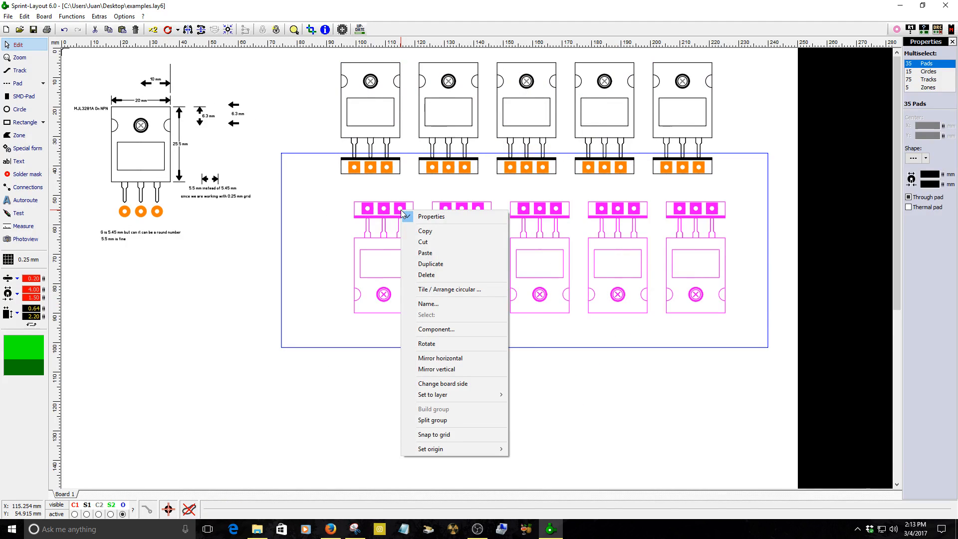
left_click(434, 434)
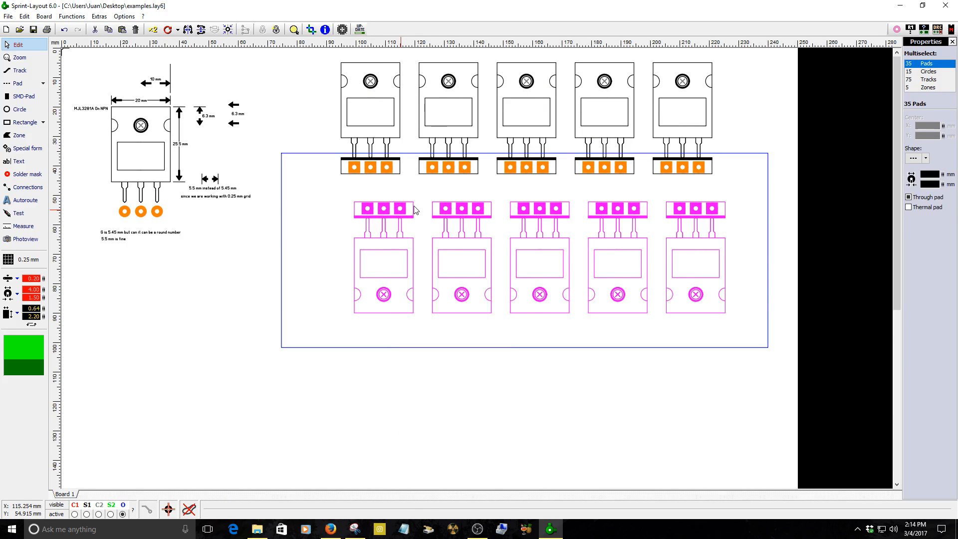
Drag the rotated row toward the outline's lower edge and nudge it down into rough position.
scroll(415, 209, "up", 3)
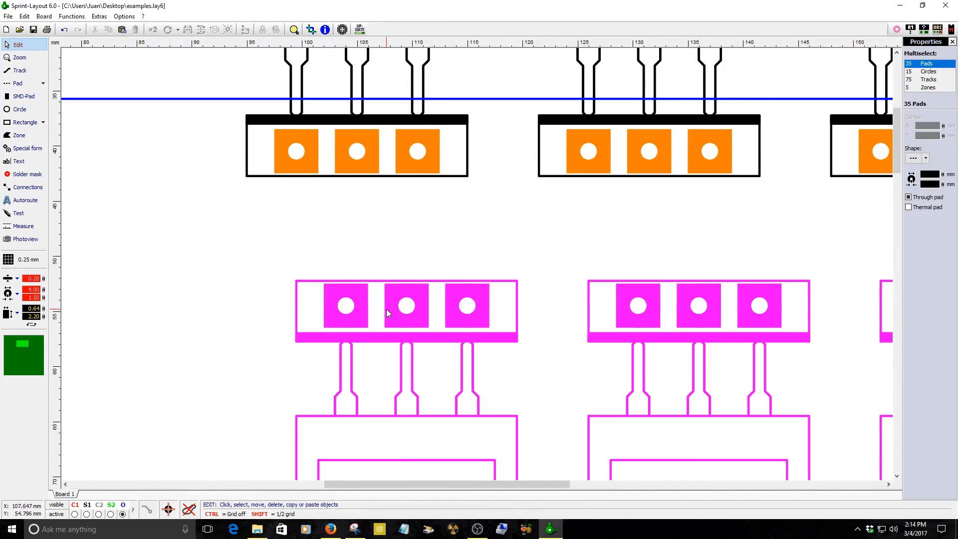
left_click_drag(386, 310, 409, 297)
left_click_drag(342, 266, 361, 151)
scroll(349, 159, "down", 4)
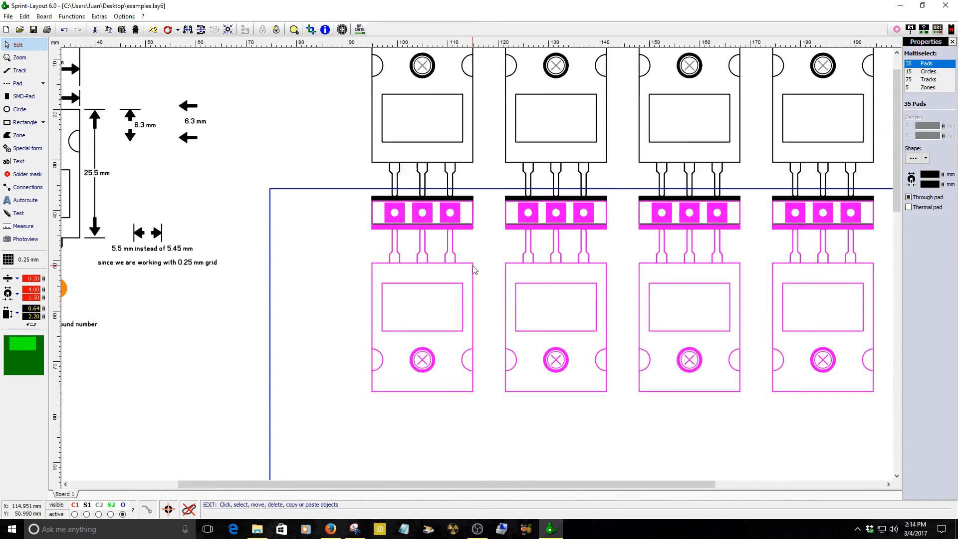
key("Down")
key("Down")
key("Down")
key("Down")
key("Down")
key("Down")
key("Down")
key("Down")
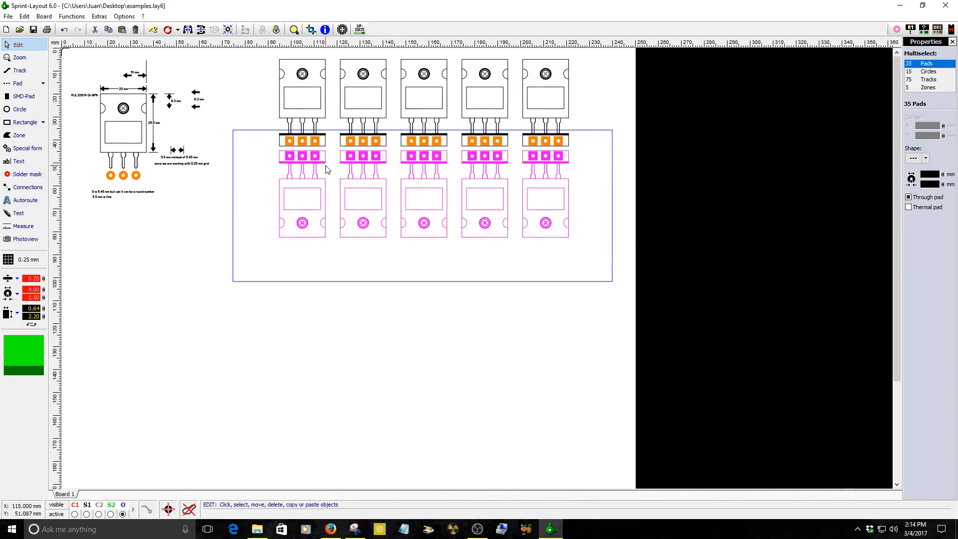
key("Down")
key("Down")
key("Down")
key("Down")
key("Down")
key("Down")
key("Down")
key("Down")
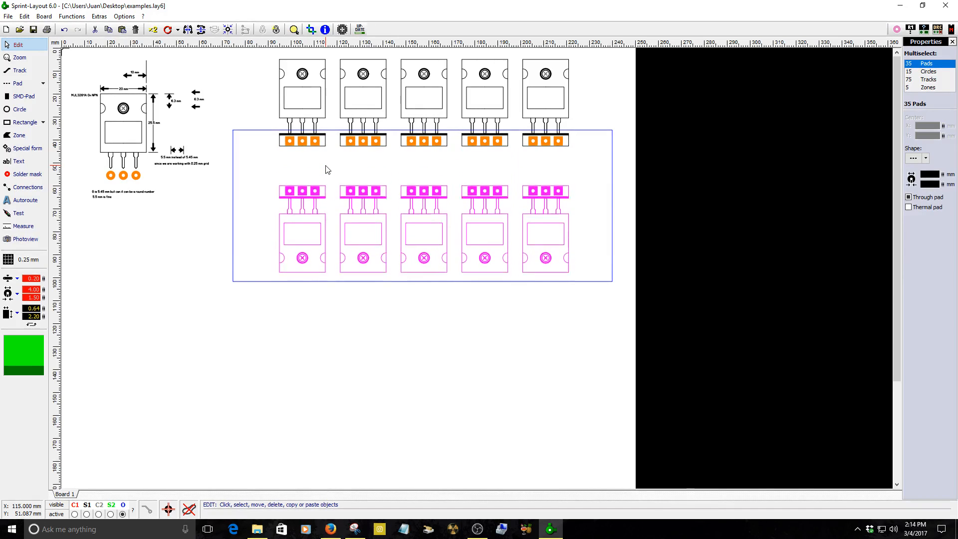
key("Down")
key("Down")
key("Down")
key("Down")
key("Down")
key("Down")
key("Down")
key("Down")
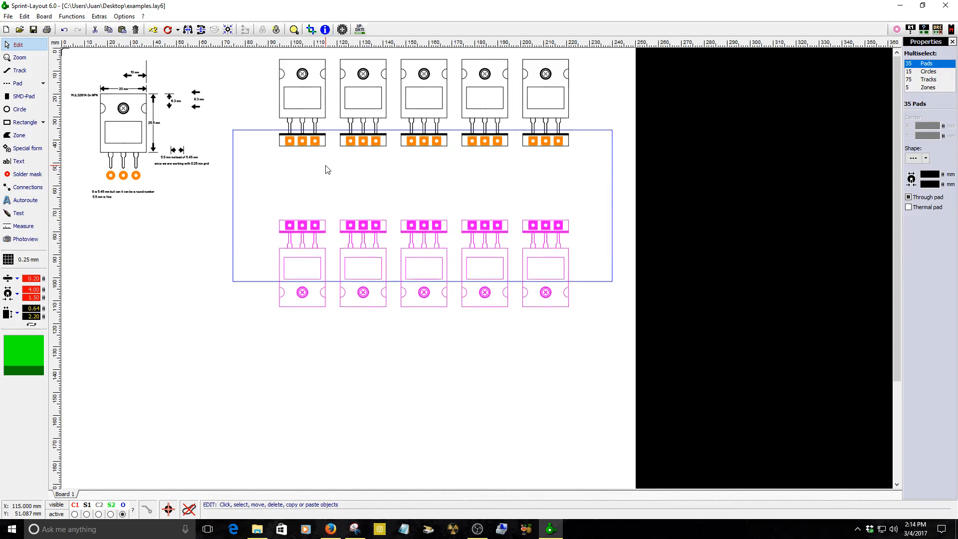
key("Down")
key("Down")
key("Down")
key("Down")
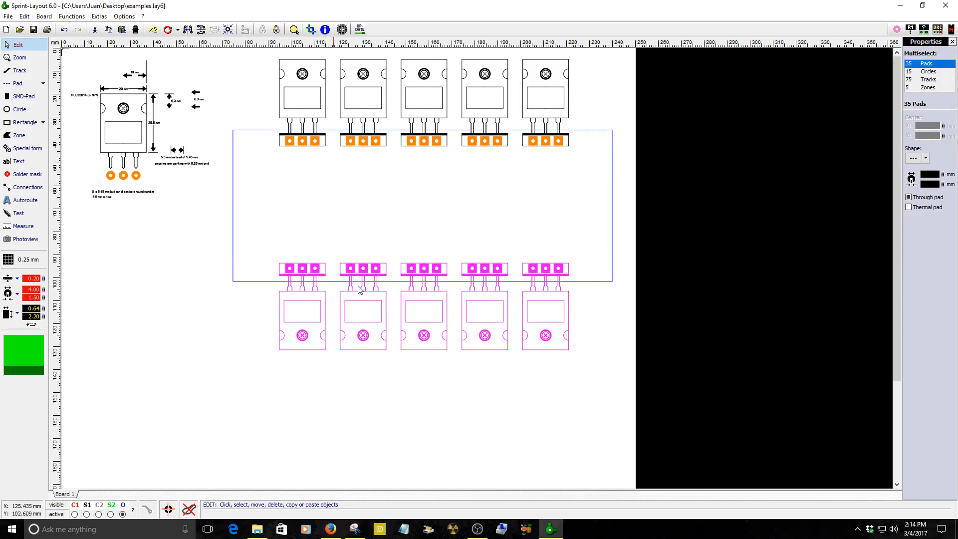
Fine-tune the rotated row's height so the outline's lower edge crosses its leads just below the pad strip.
scroll(337, 278, "up", 6)
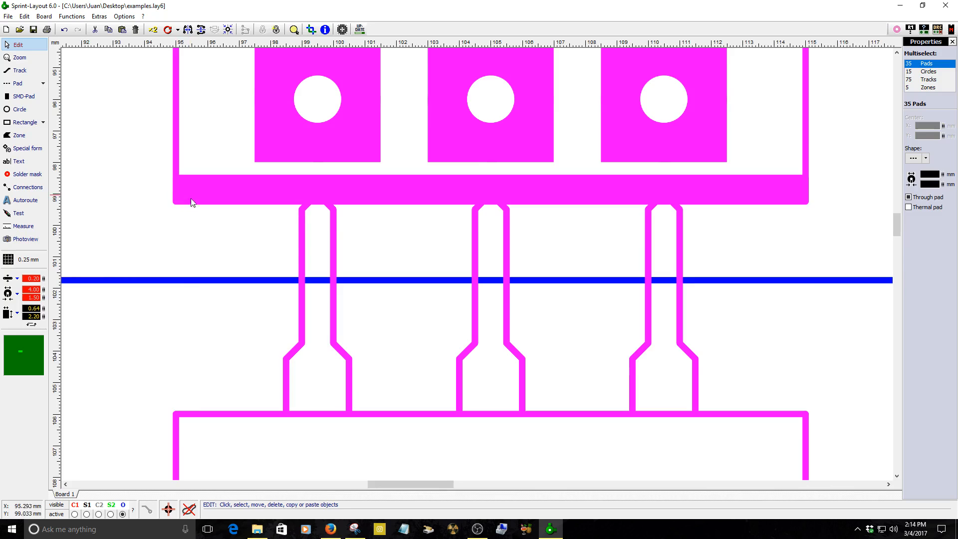
key("Down")
key("Down")
key("Down")
key("Down")
key("Down")
key("Down")
key("Down")
key("Down")
key("Down")
key("Down")
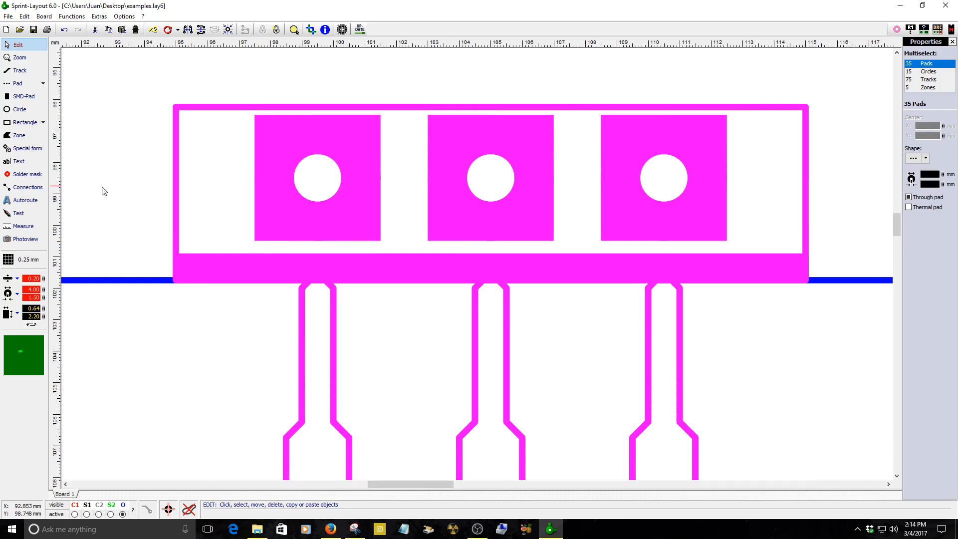
scroll(177, 279, "up", 5)
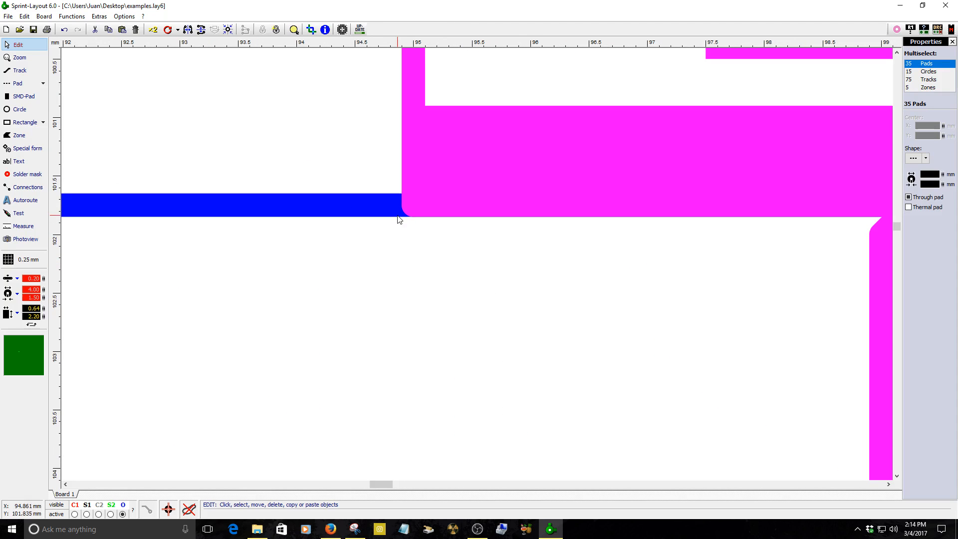
scroll(439, 185, "down", 3)
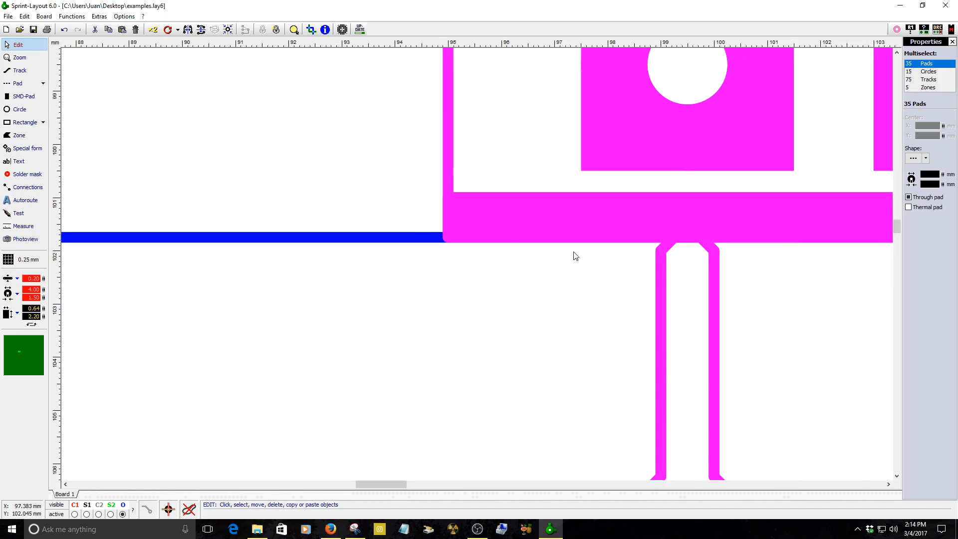
scroll(572, 211, "down", 2)
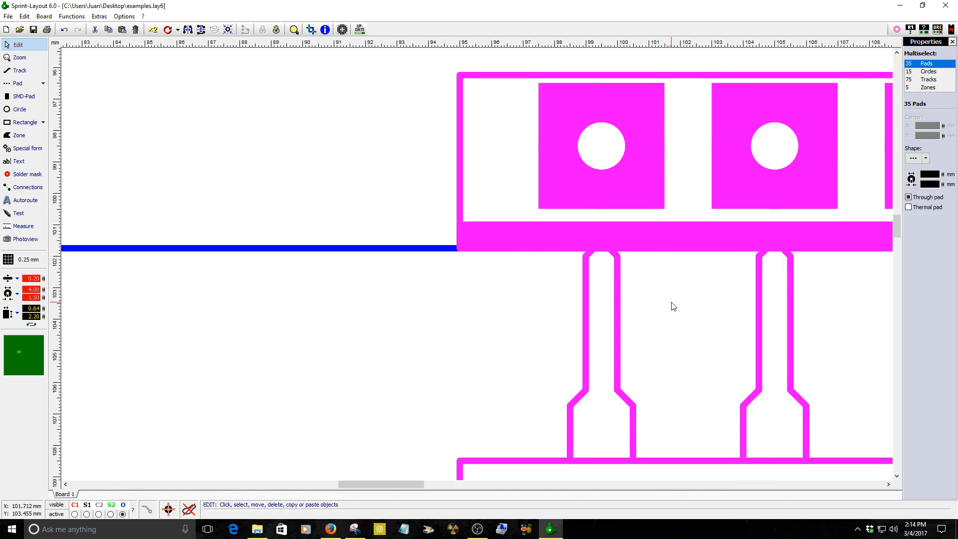
key("Up")
key("Up")
key("Up")
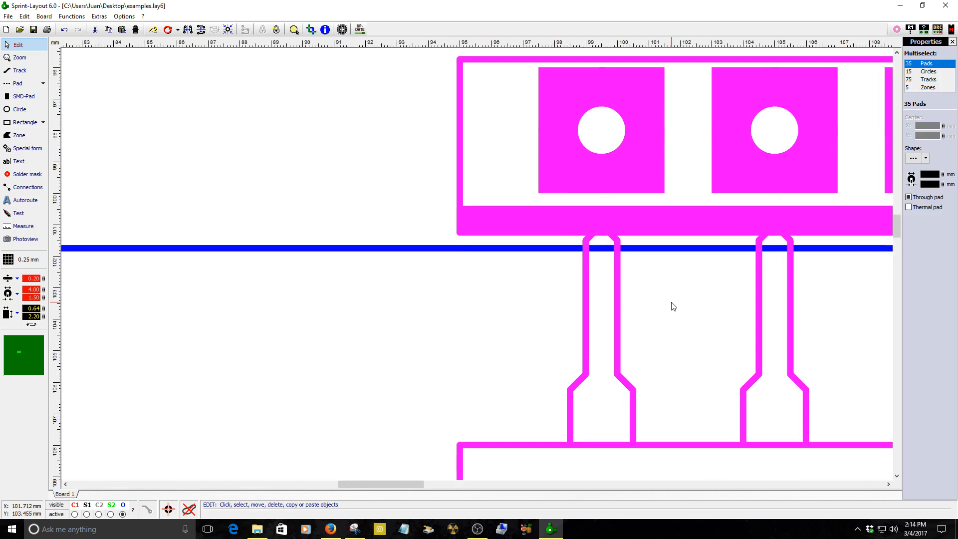
key("Up")
key("Up")
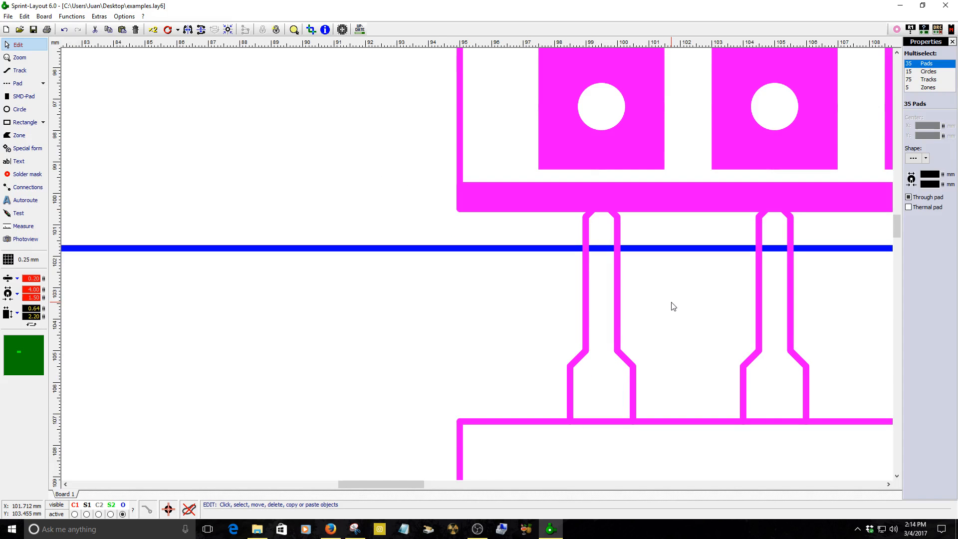
key("Up")
left_click(364, 183)
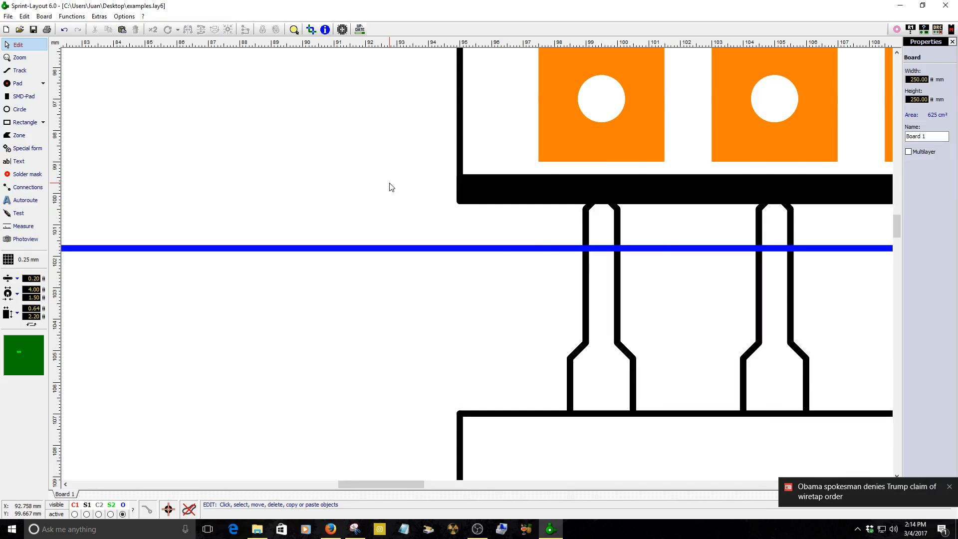
Select the footprints and nudge them down so the outline's upper edge crosses the top row's leads.
scroll(391, 188, "down", 6)
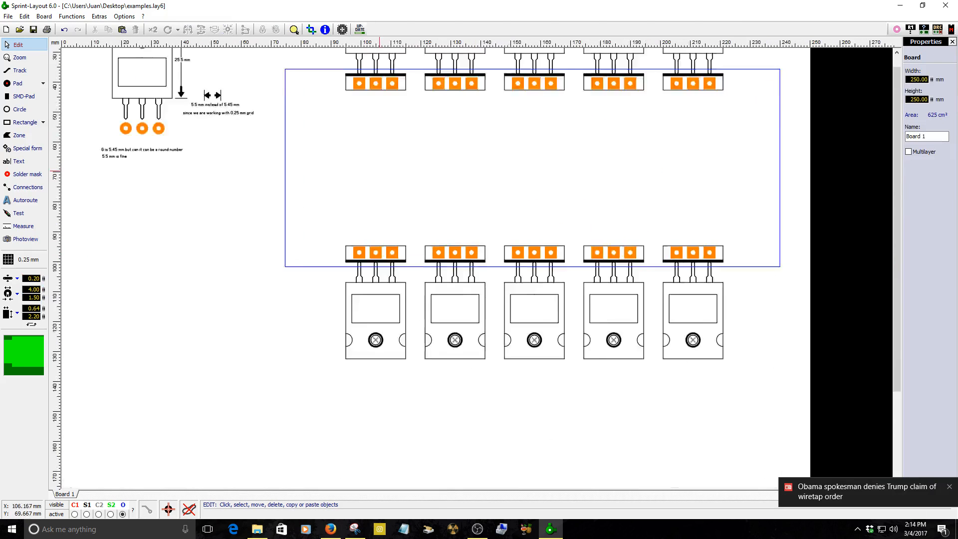
scroll(406, 271, "up", 3)
key("ctrl+a")
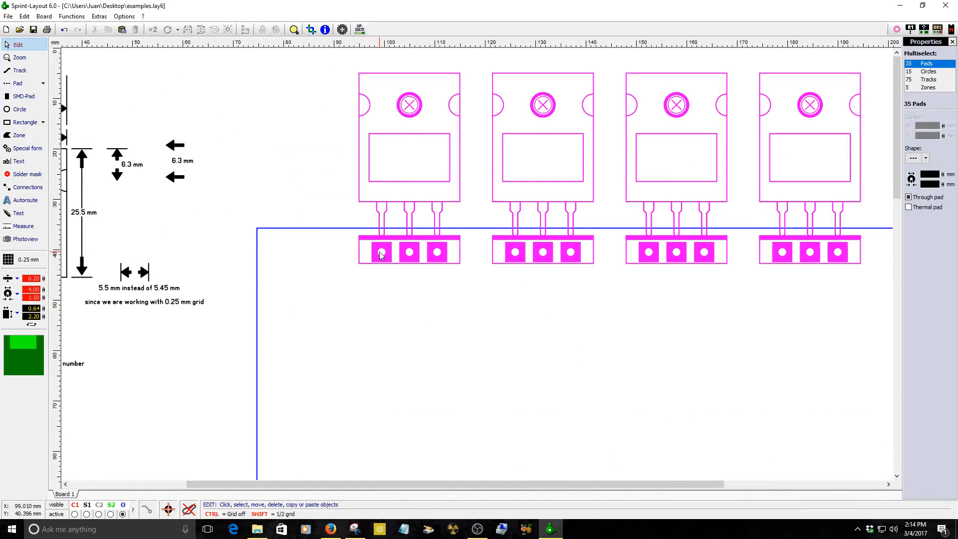
scroll(477, 268, "up", 4)
scroll(477, 265, "up", 2)
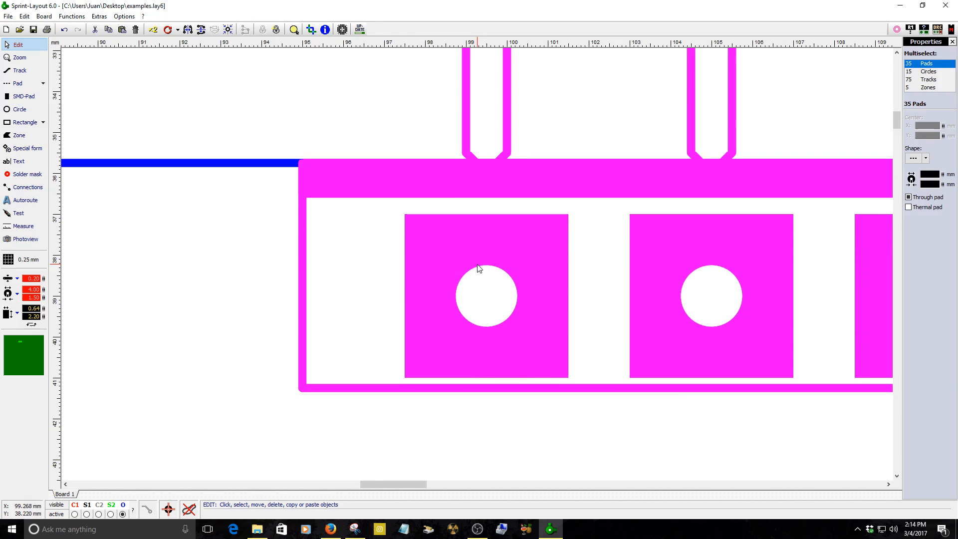
scroll(350, 249, "up", 2)
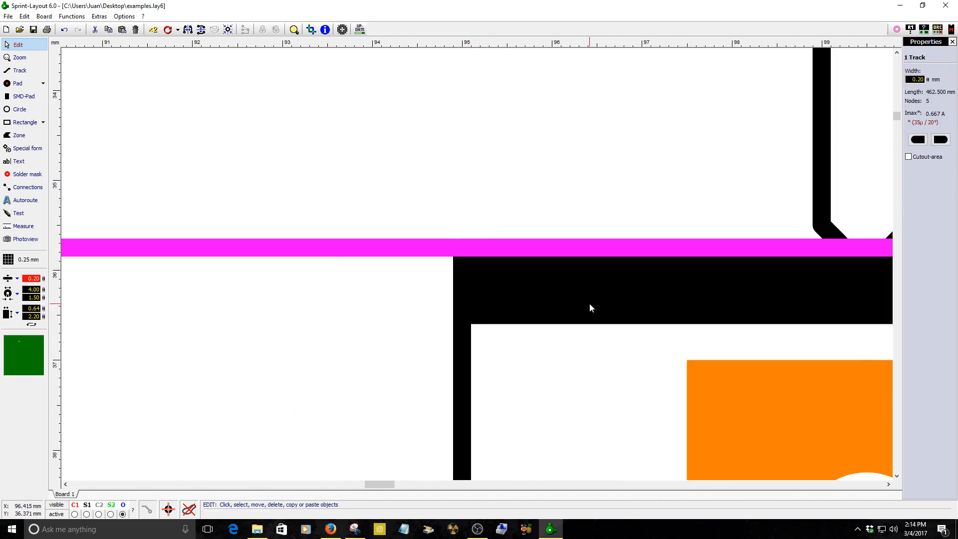
scroll(518, 282, "down", 3)
key("Down")
key("Down")
key("Down")
key("Down")
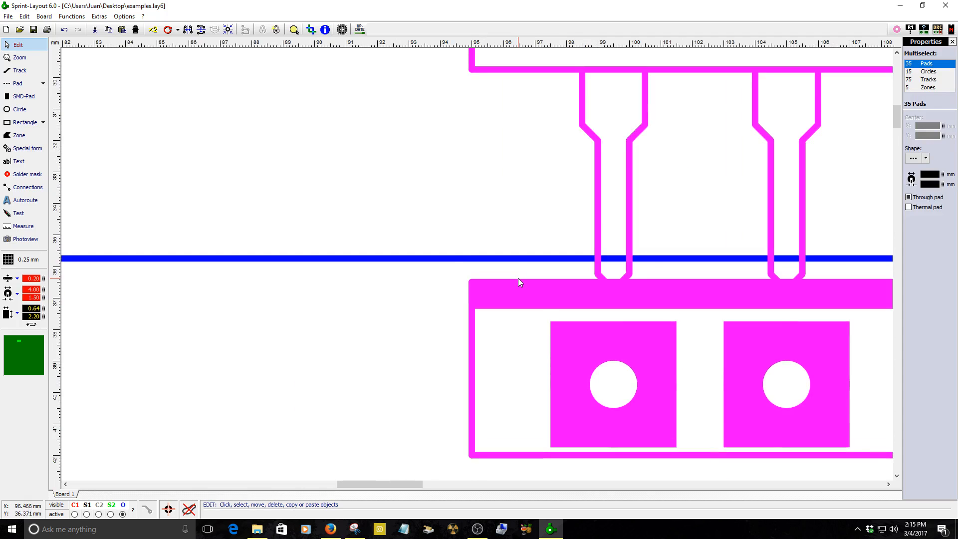
key("Down")
key("Down")
left_click(498, 199)
Measure the vertical distance between the centre pads of the top and bottom footprint rows.
scroll(498, 198, "down", 7)
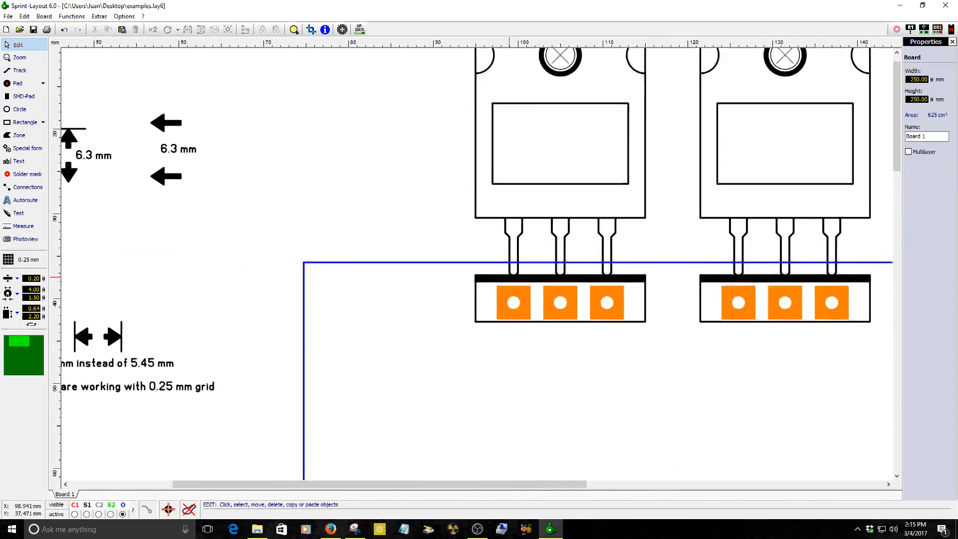
scroll(437, 209, "down", 2)
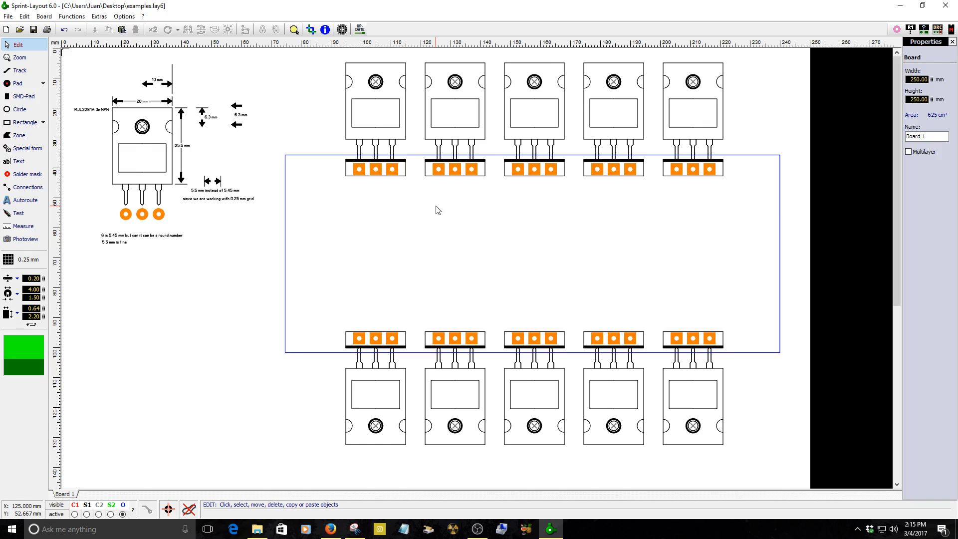
left_click(23, 226)
left_click_drag(375, 338, 377, 172)
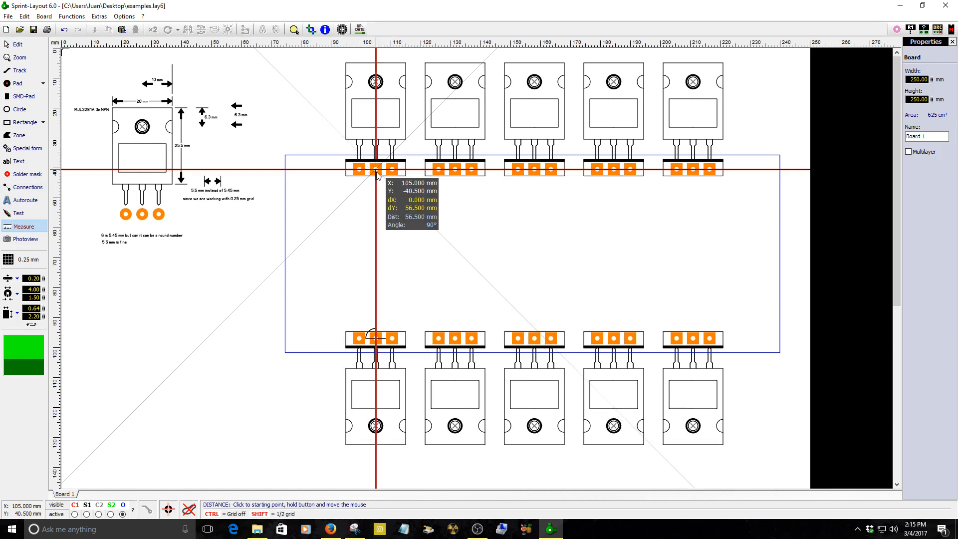
key("Escape")
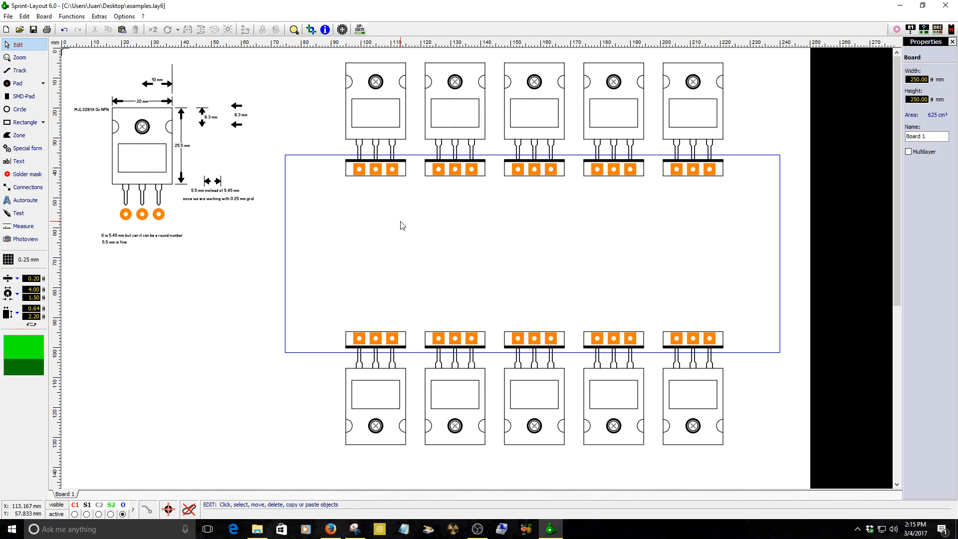
Select the board outline's left edge and turn on the grid display around its midpoint.
left_click(285, 260)
scroll(295, 260, "up", 2)
scroll(476, 268, "up", 2)
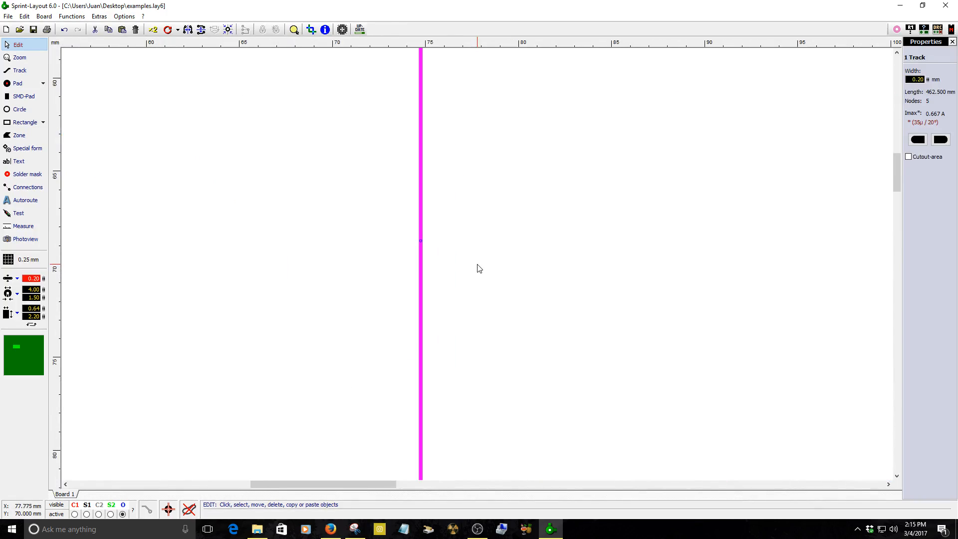
left_click(20, 260)
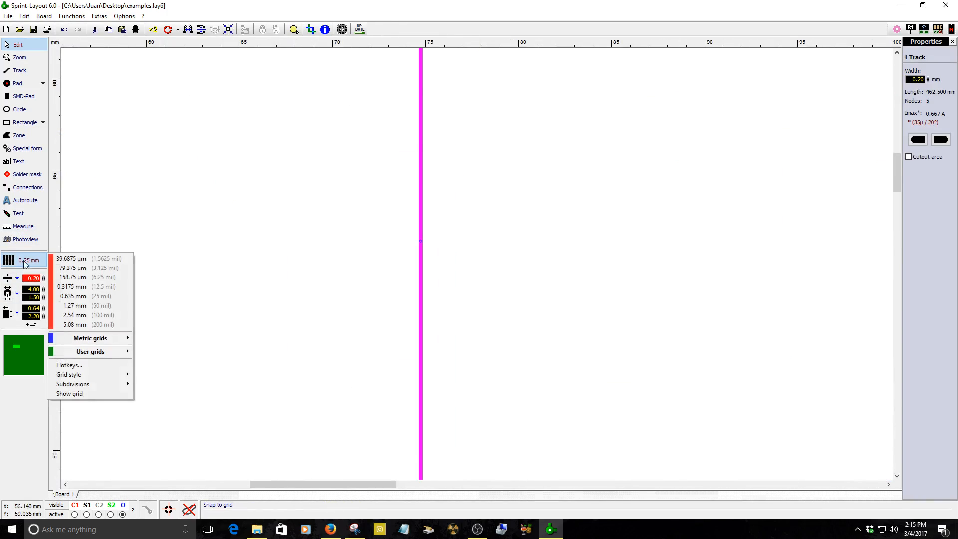
left_click(75, 393)
scroll(448, 256, "up", 3)
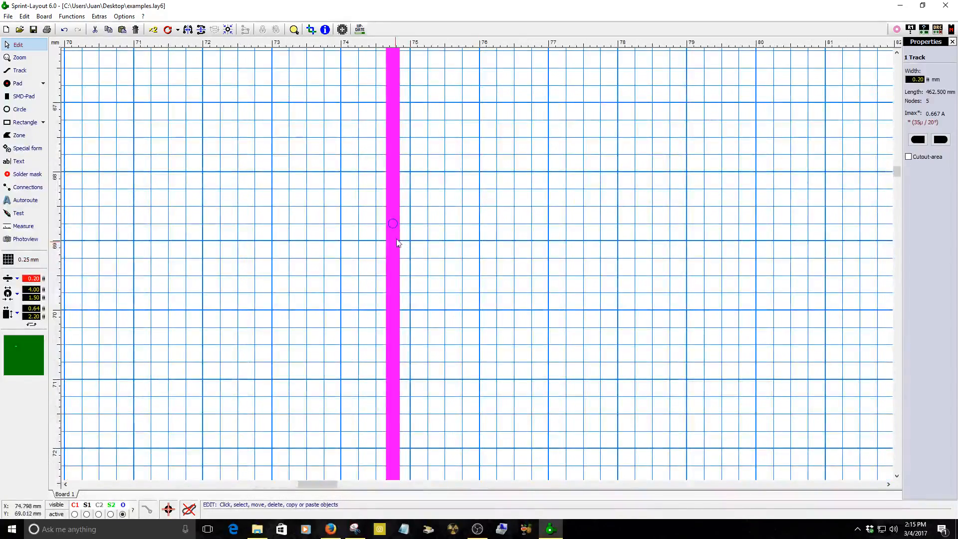
scroll(392, 230, "up", 2)
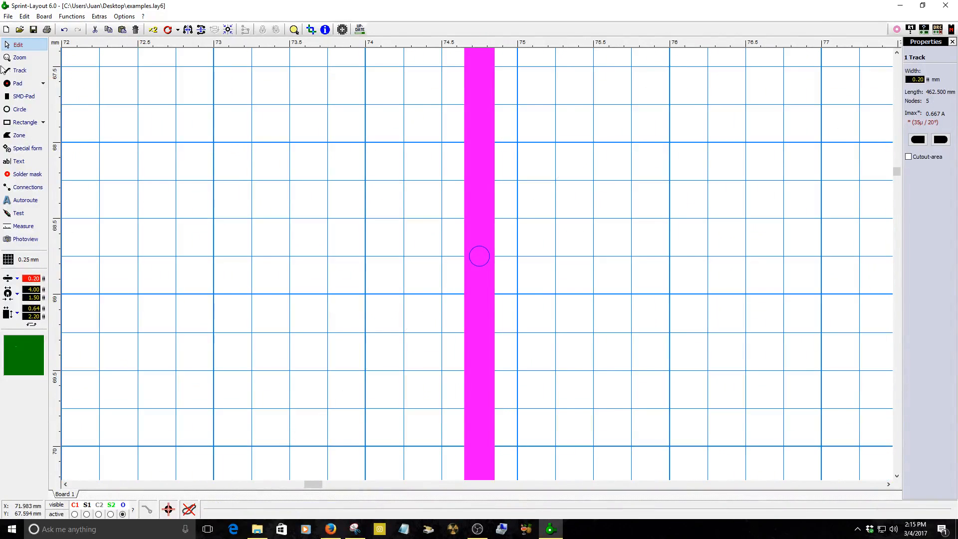
scroll(497, 270, "up", 3)
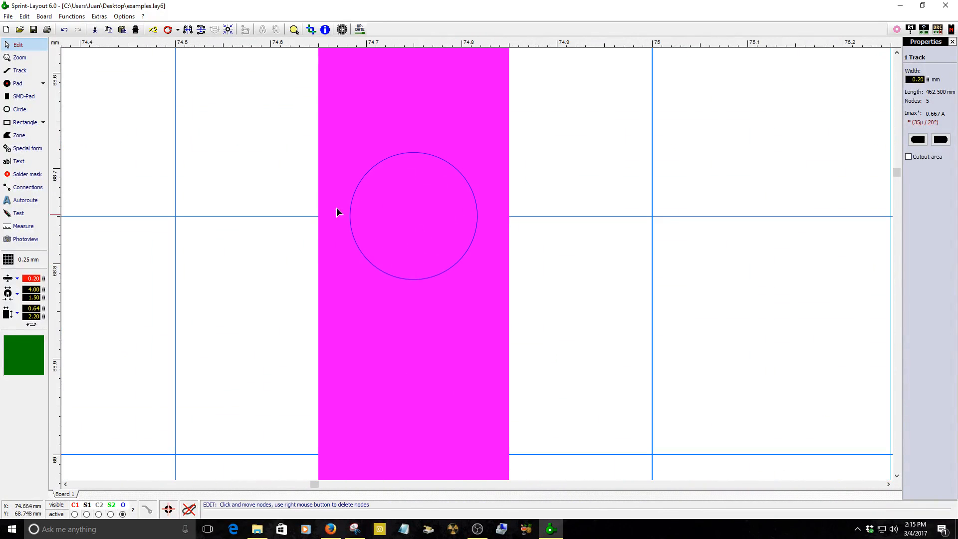
scroll(485, 255, "down", 3)
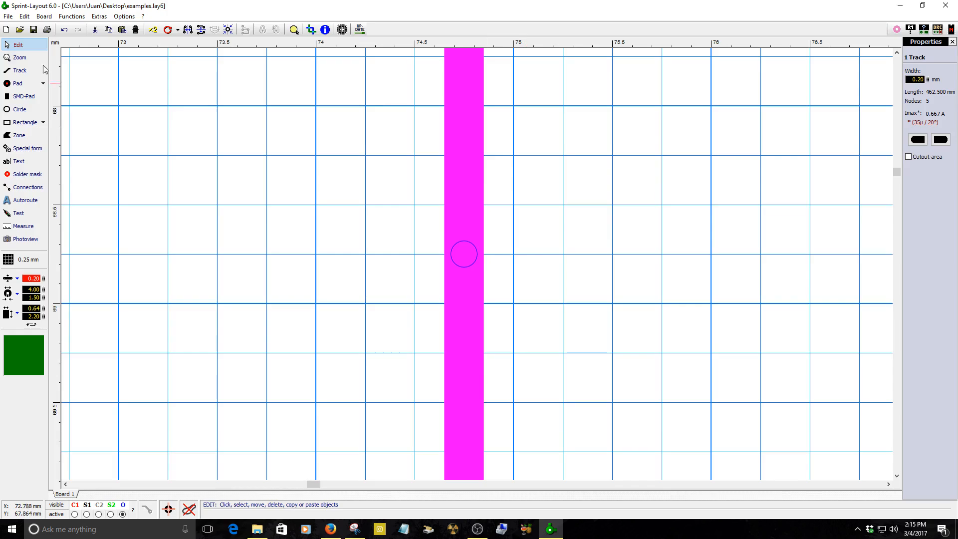
Draw a horizontal track at Y 68.75 mm from the outline's left edge across to its right edge, between the two rows.
left_click(20, 70)
left_click(451, 260)
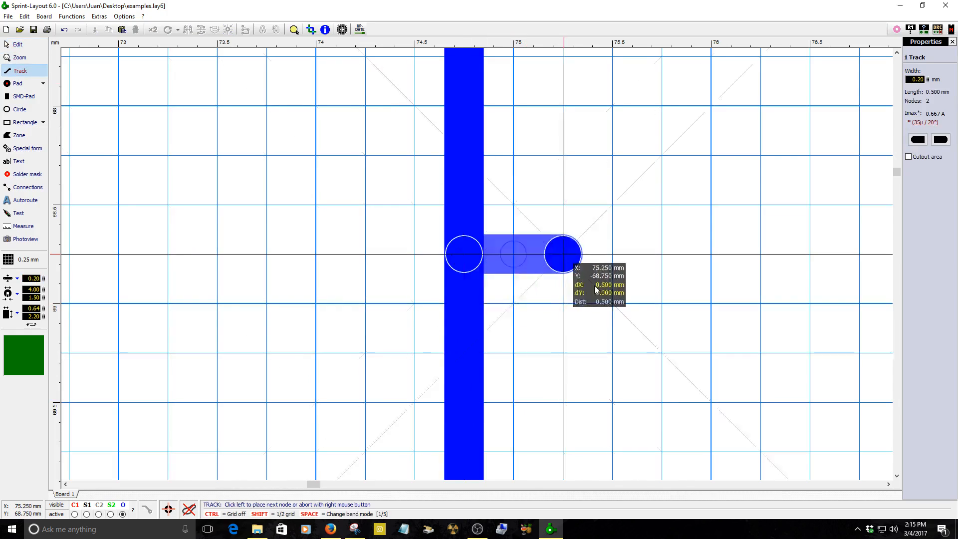
scroll(514, 254, "down", 5)
scroll(599, 269, "up", 3)
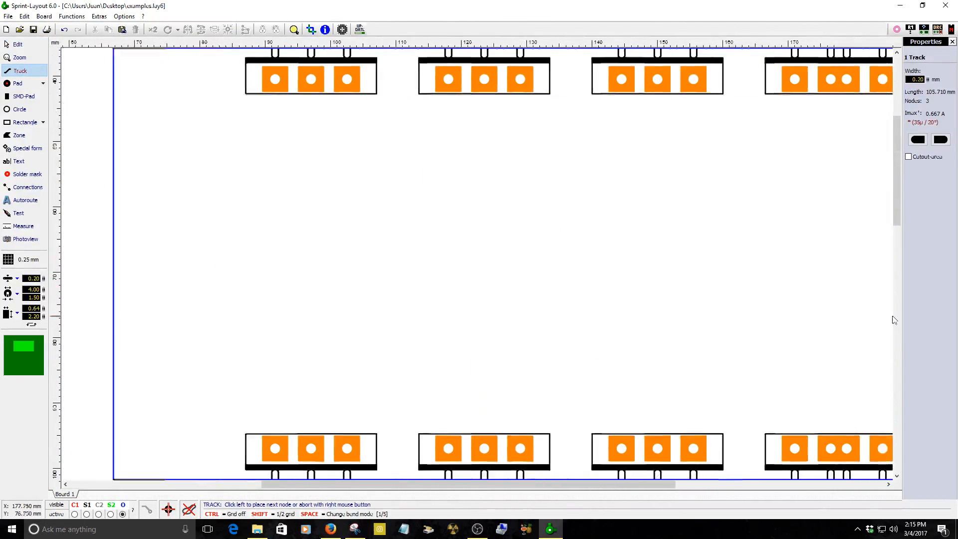
scroll(659, 263, "up", 1)
scroll(675, 286, "up", 3)
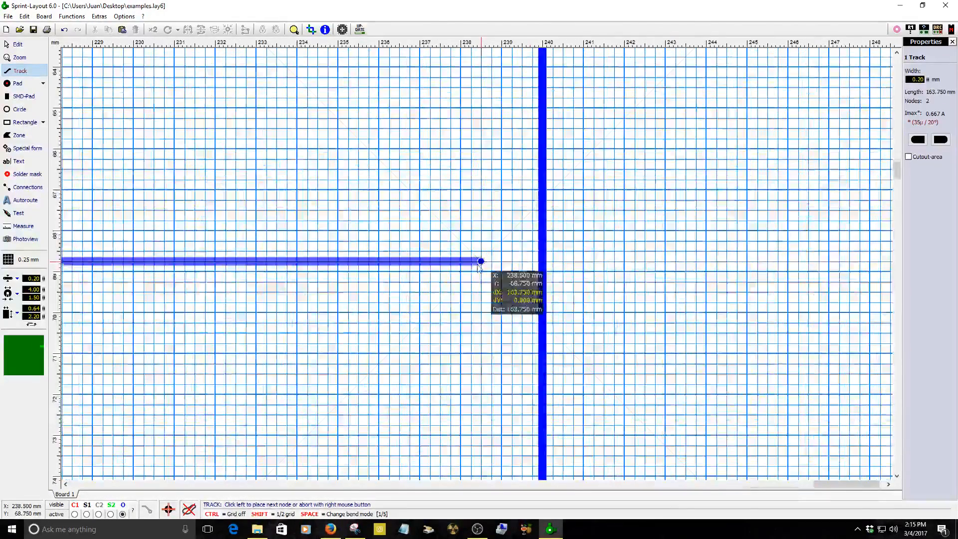
left_click(543, 261)
right_click(533, 263)
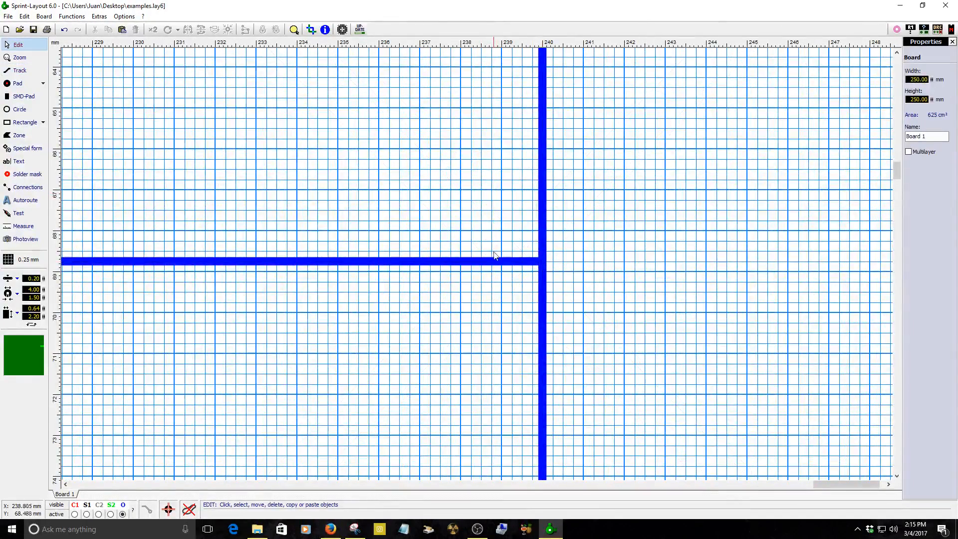
Select the new horizontal centre track and move it to a different layer.
left_click(499, 259)
right_click(500, 260)
mouse_move(555, 444)
left_click(627, 453)
scroll(630, 378, "down", 6)
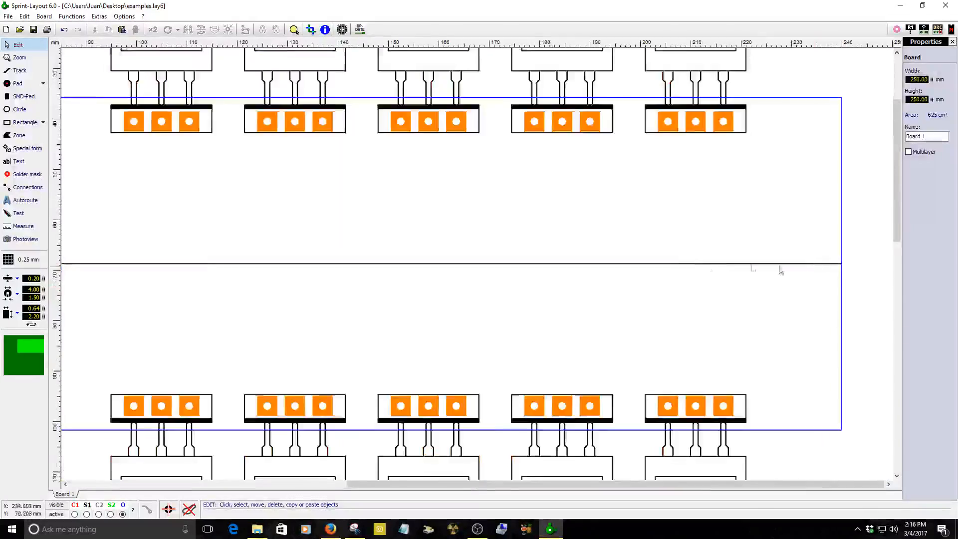
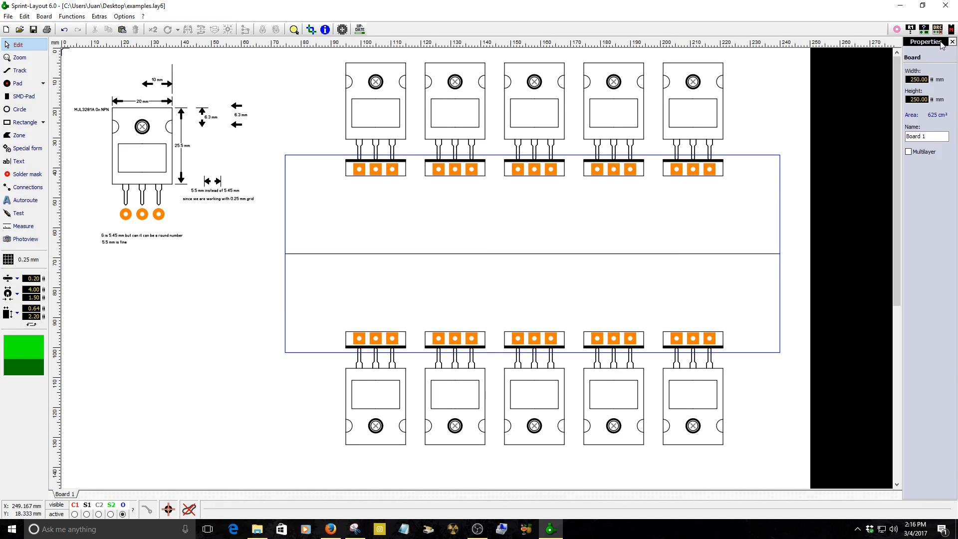
Draw a circle about 16.5 mm in diameter inside the board outline, above the centre line near its left edge.
left_click(7, 112)
left_click_drag(323, 211, 340, 229)
right_click(336, 244)
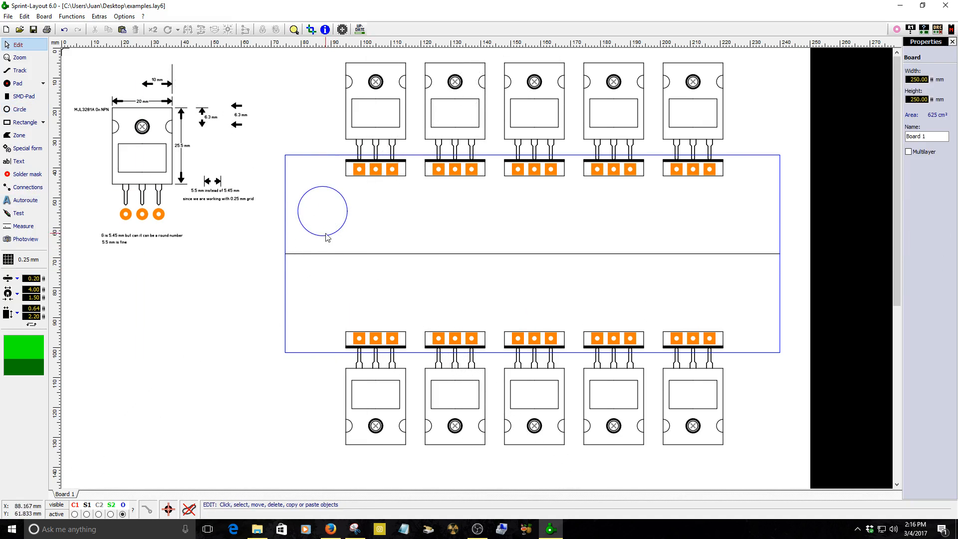
left_click(328, 252)
scroll(331, 241, "up", 3)
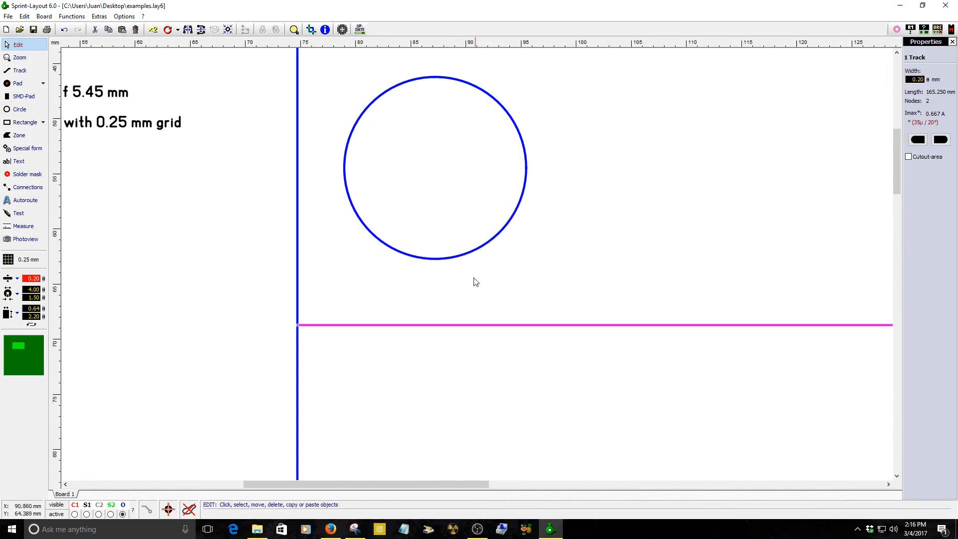
left_click(457, 260)
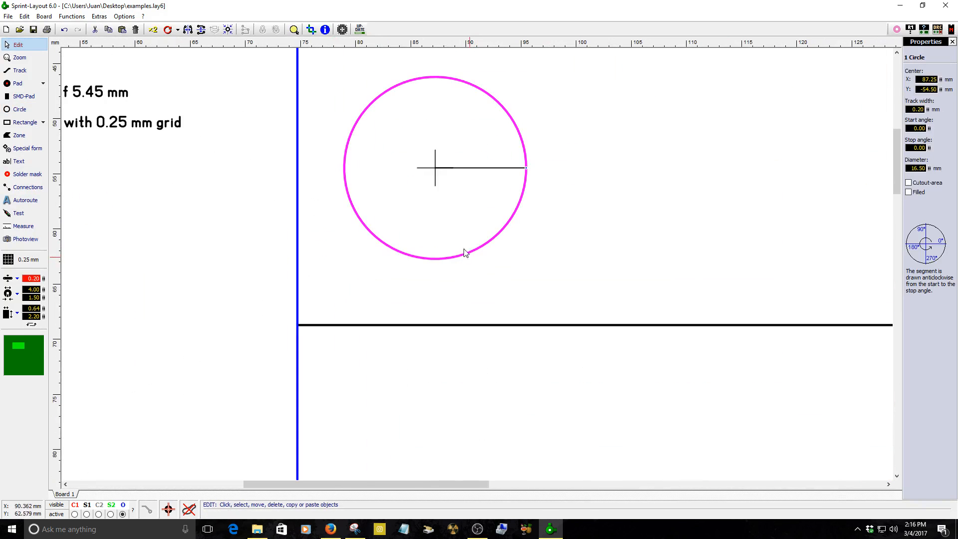
Use the Footprint Wizard to place a single row of 2 pads, 3.50 mm diameter, 1.00 mm drill, 7.50 mm apart, inside the circle.
left_click(108, 18)
left_click(124, 70)
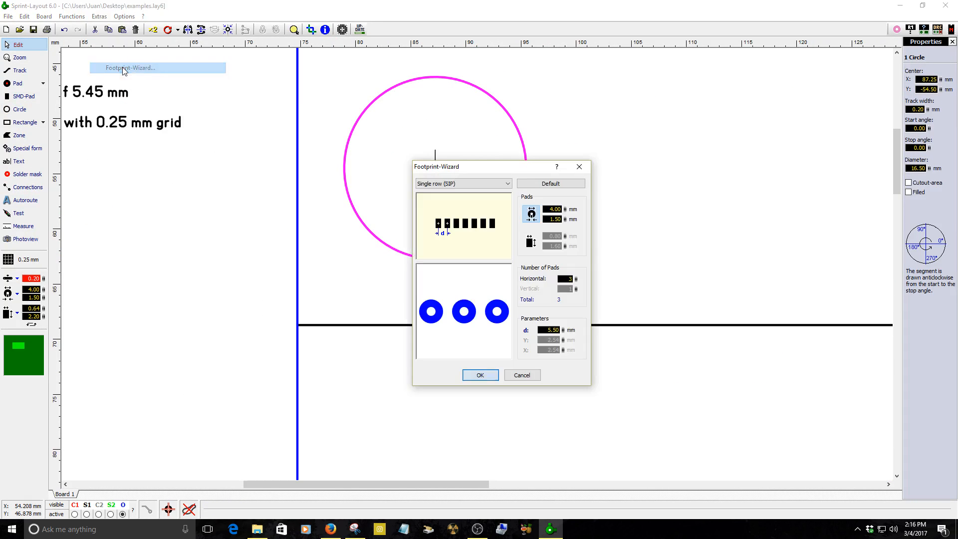
mouse_move(563, 330)
left_mouse_down()
mouse_move(564, 342)
mouse_move(564, 334)
left_mouse_up()
left_click_drag(575, 279, 576, 286)
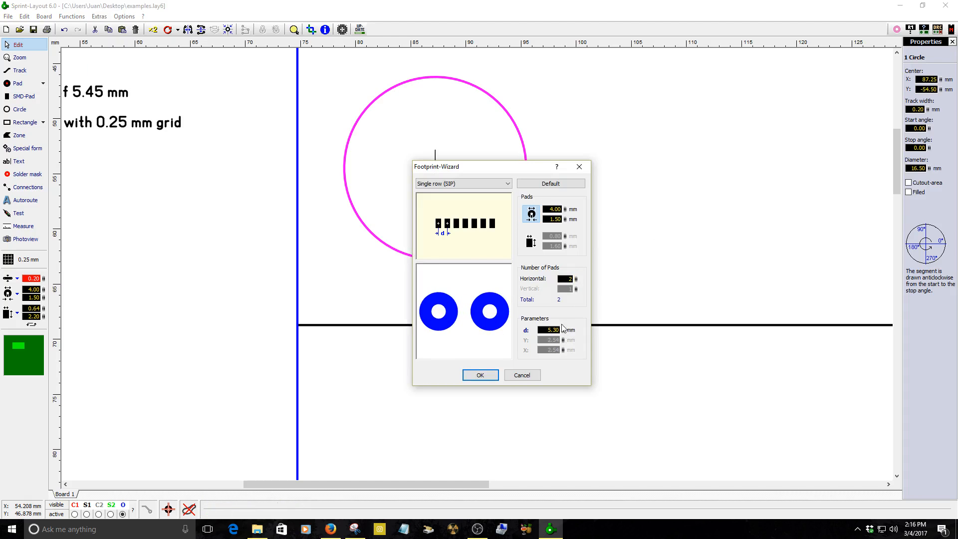
double_click(558, 331)
left_click_drag(564, 219, 568, 242)
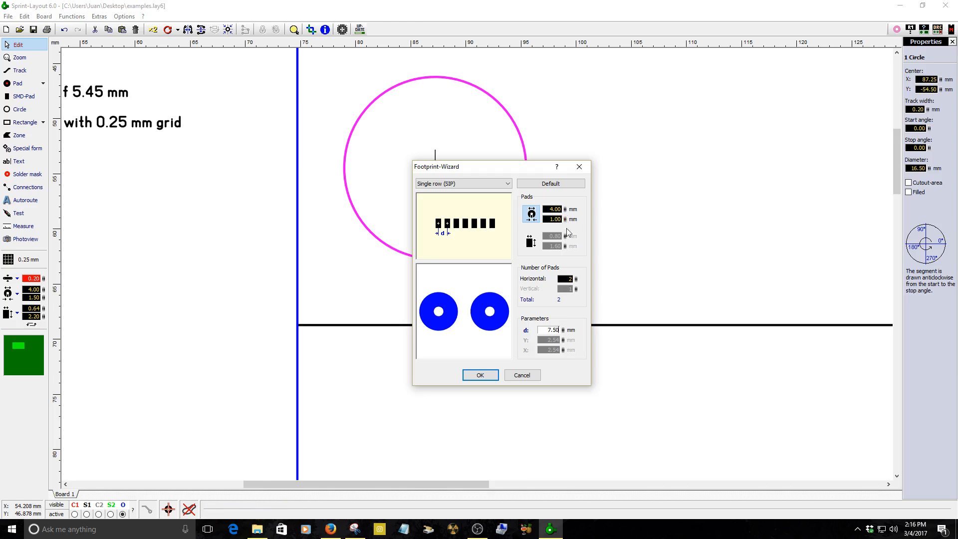
left_click_drag(564, 209, 570, 227)
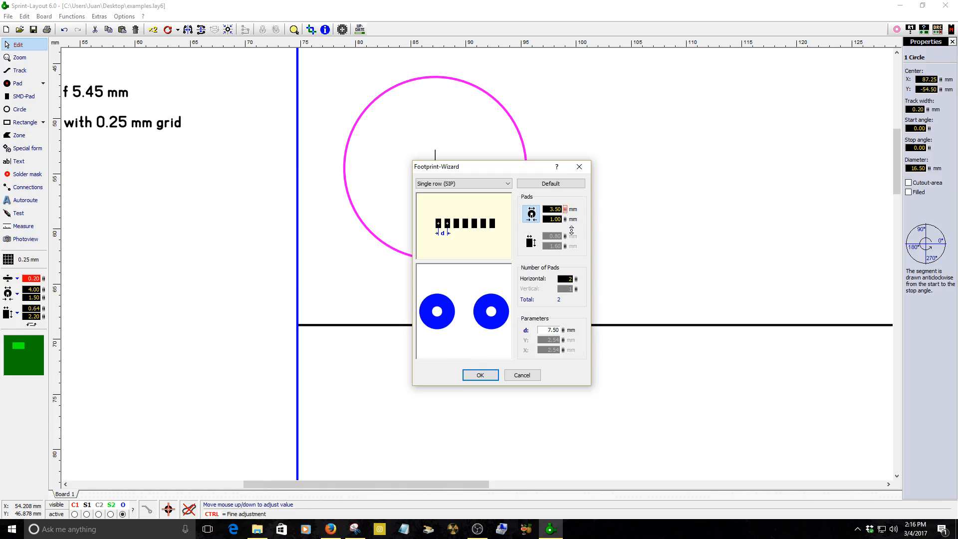
left_click(486, 375)
left_click(388, 173)
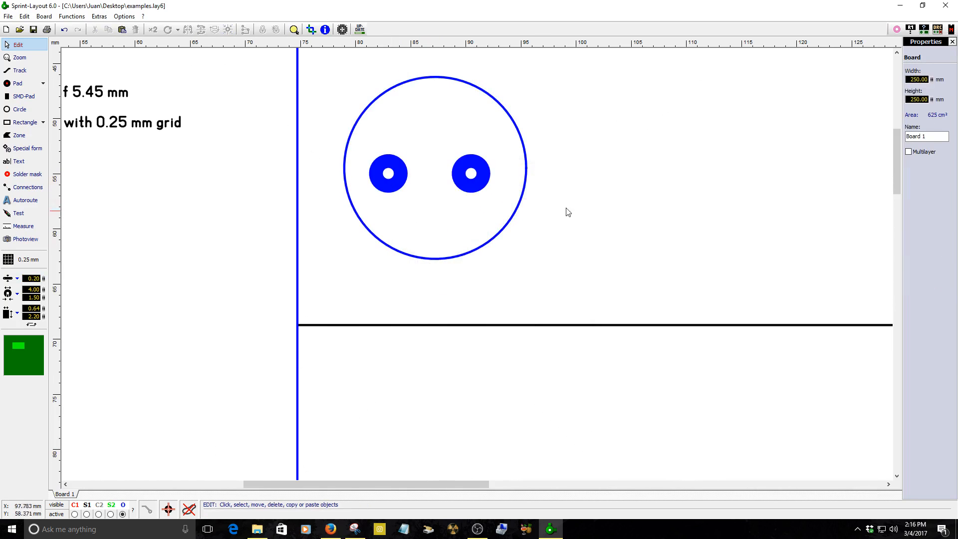
Select the two new pads and move them to layer C2.
left_click(465, 186)
right_click(462, 185)
mouse_move(509, 369)
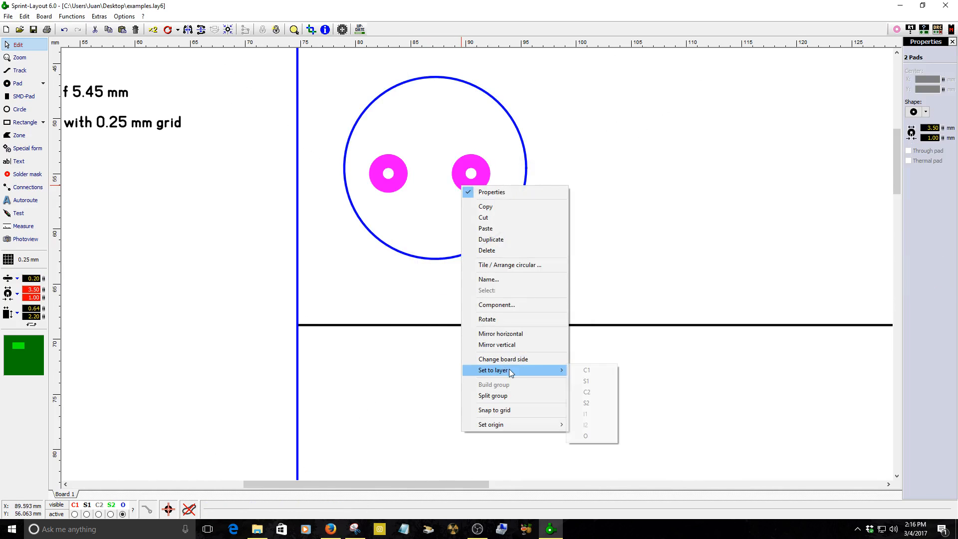
left_click(588, 391)
left_click(482, 187)
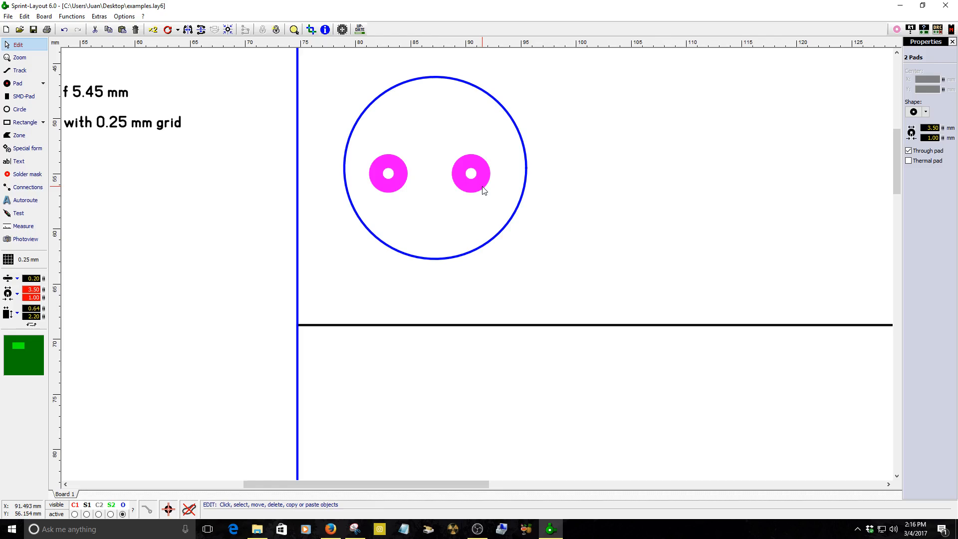
Nudge the two pads slightly right and up inside the circle.
left_click(437, 220)
left_click(455, 178)
key("Right")
key("Right")
key("Up")
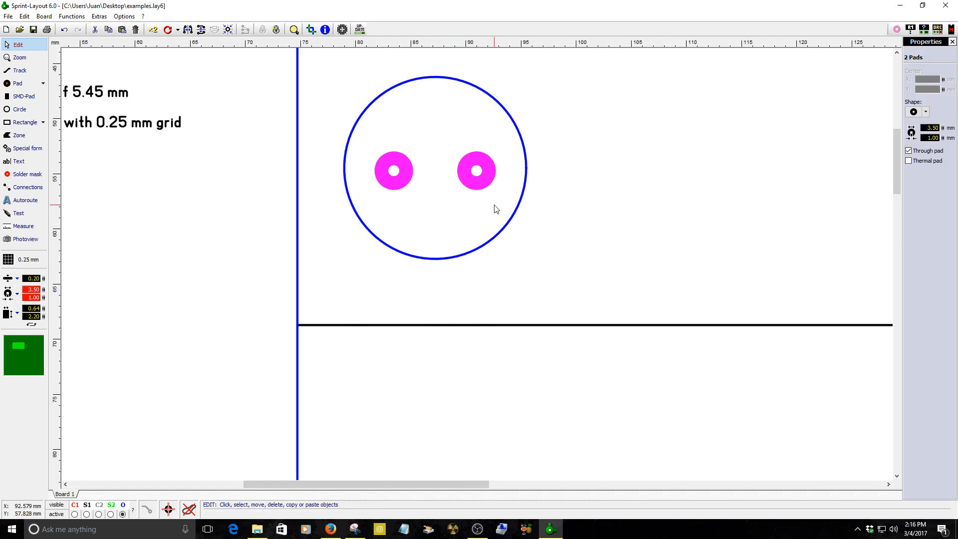
Set the circle's diameter to 18 mm.
scroll(494, 208, "up", 5)
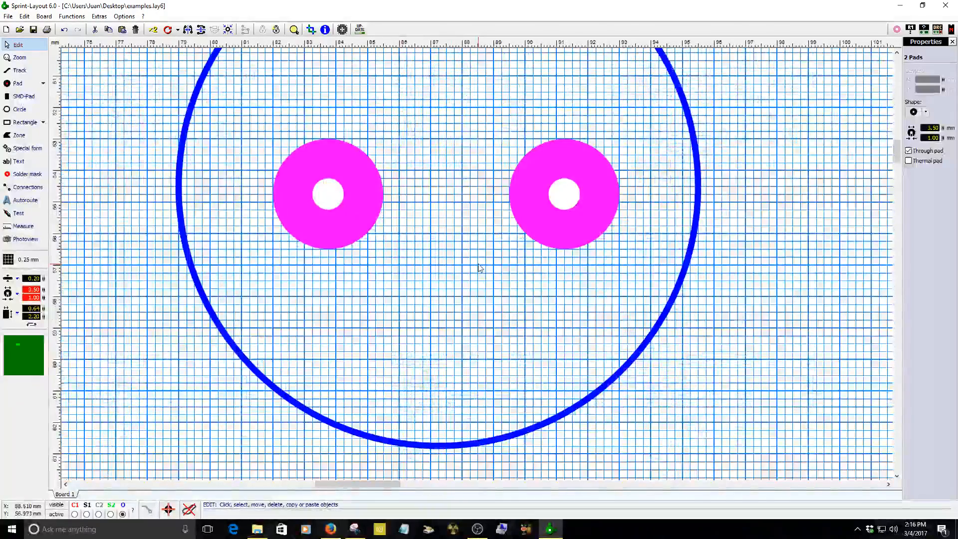
left_click(180, 244)
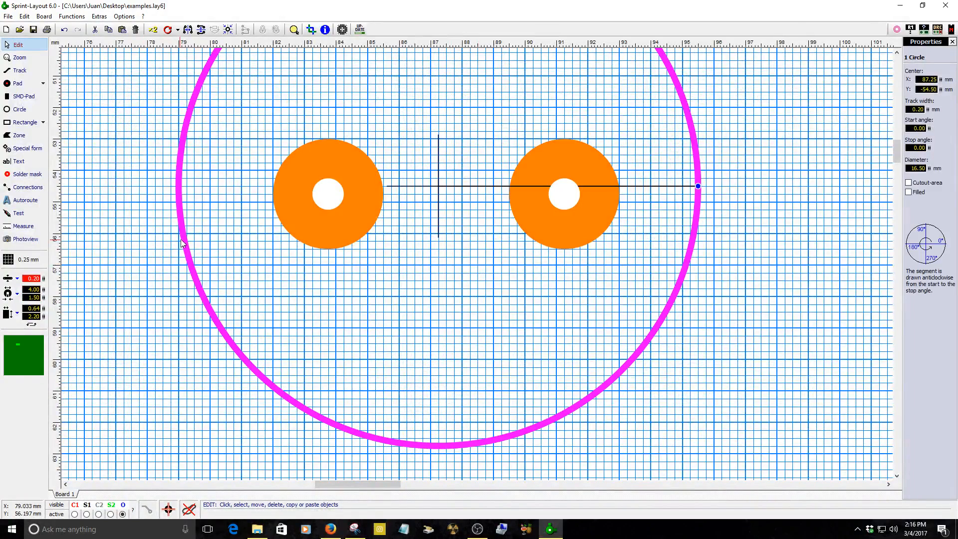
left_click(359, 221)
left_click(197, 291)
left_click(917, 168)
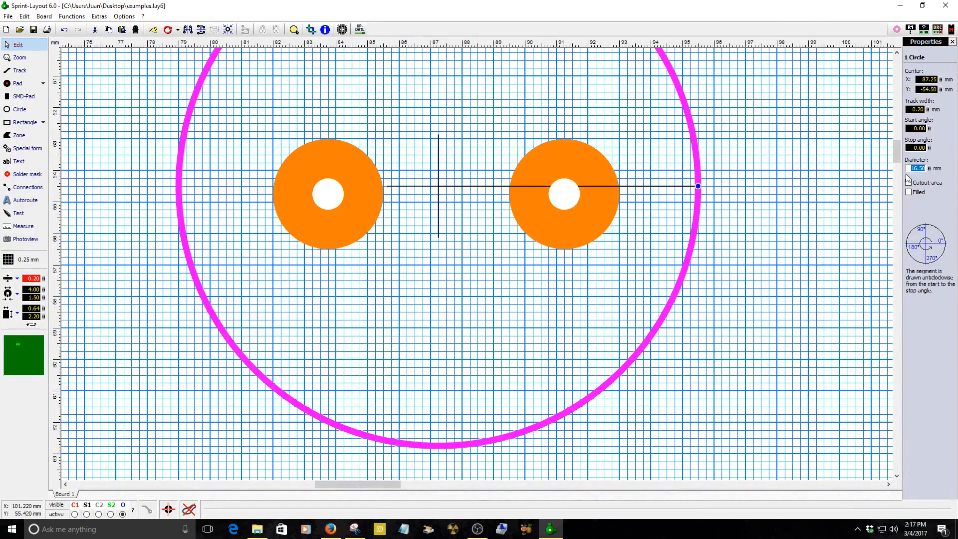
type("1")
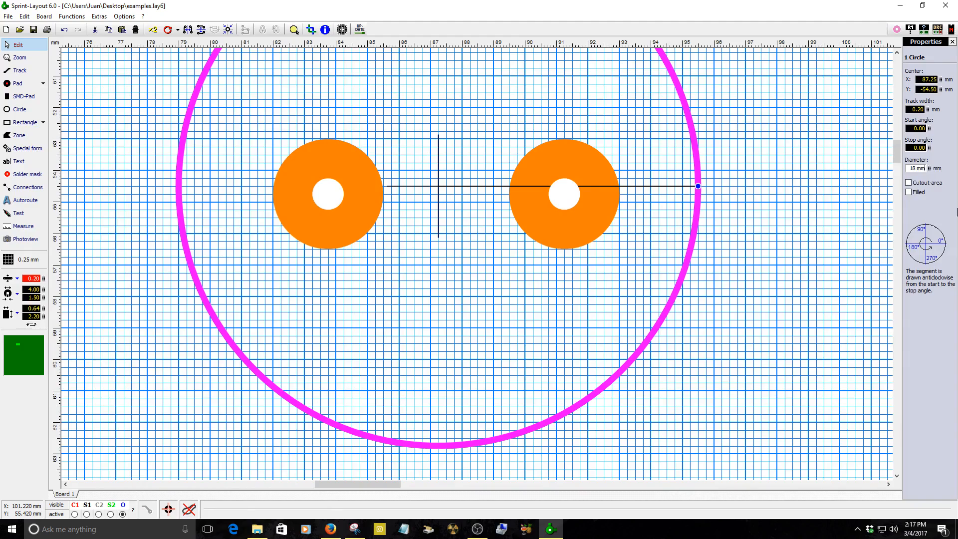
type("8 mm")
key("Return")
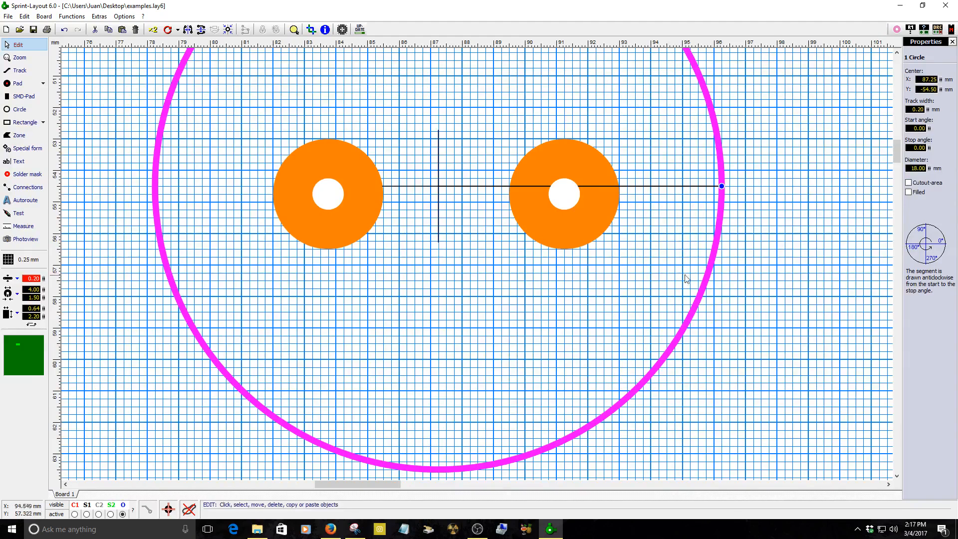
Draw a track connecting the centres of the two pads.
scroll(685, 277, "down", 2)
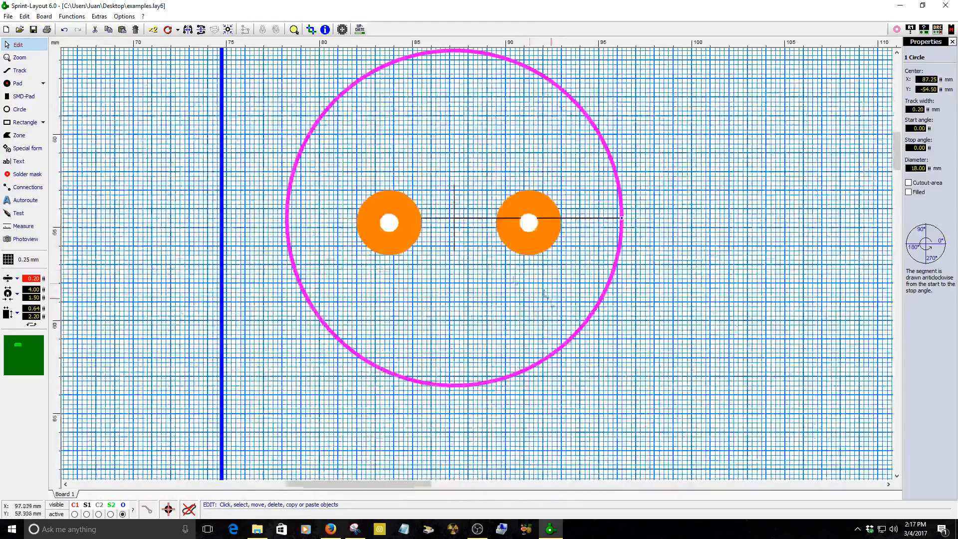
left_click(20, 71)
scroll(513, 300, "up", 3)
left_click(153, 174)
left_click(553, 174)
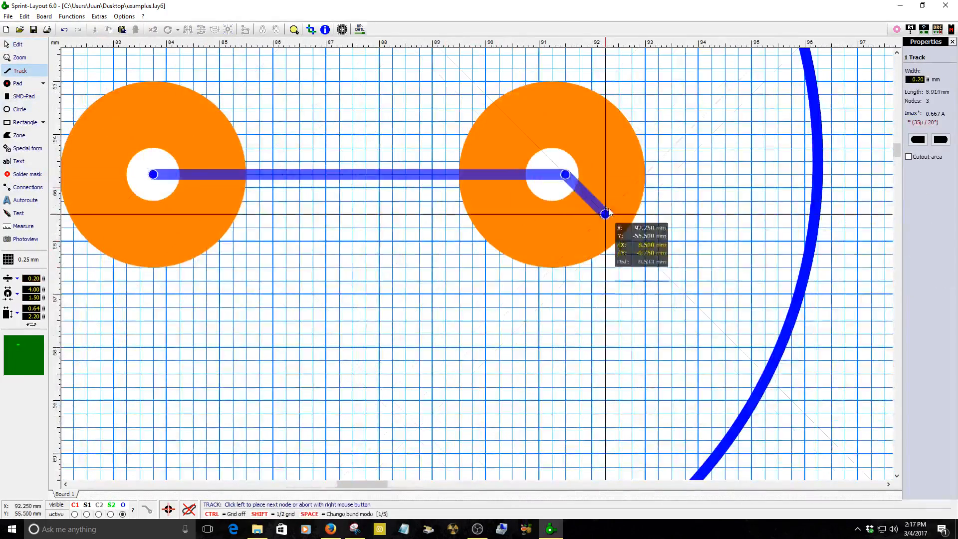
right_click(552, 174)
key("Escape")
left_click(363, 175)
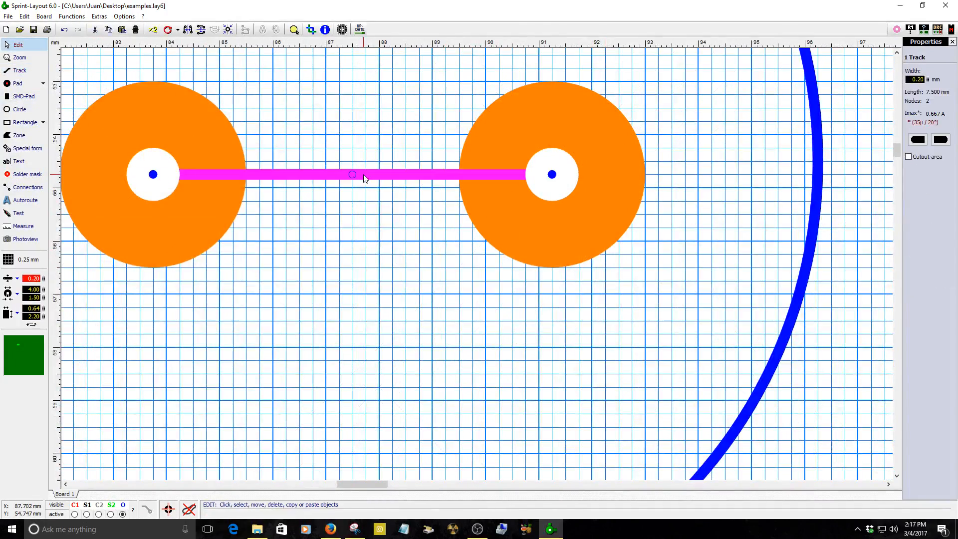
Draw a short vertical track crossing the midpoint of the track between the pads.
scroll(363, 178, "down", 2)
scroll(436, 238, "up", 5)
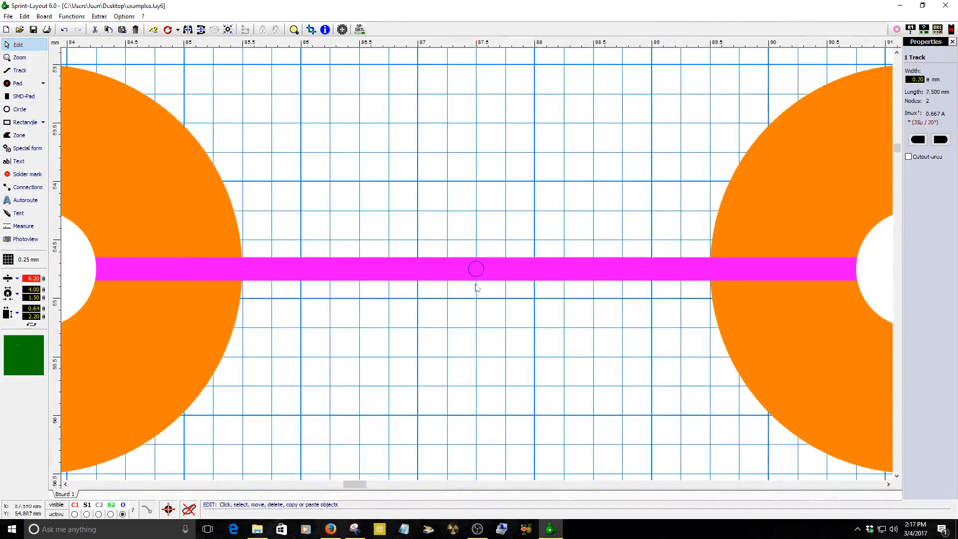
scroll(479, 279, "down", 2)
left_click(19, 70)
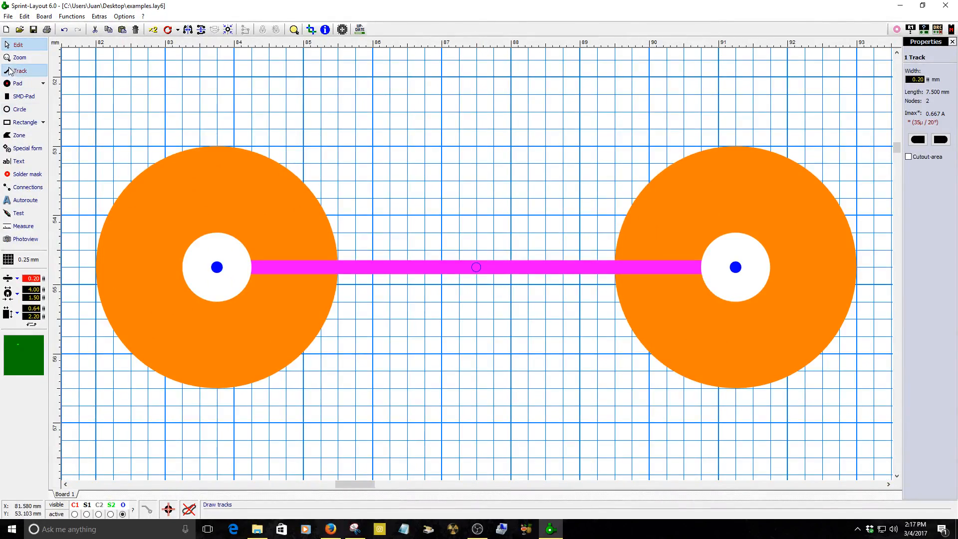
left_click(477, 307)
right_click(477, 305)
right_click(475, 250)
left_click(480, 249)
left_click(483, 272)
left_click(476, 290)
scroll(478, 269, "down", 4)
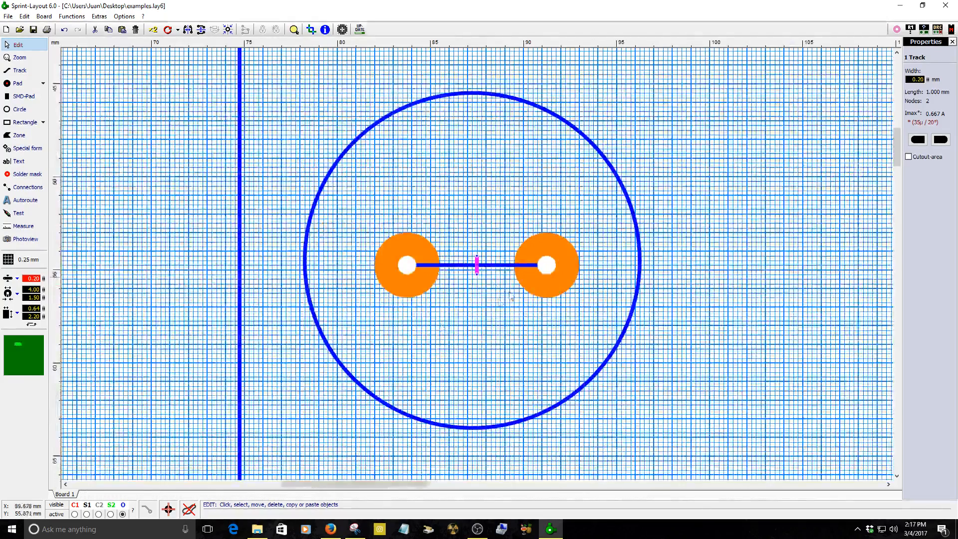
Select and delete the helper tracks between the pads.
scroll(478, 268, "up", 2)
left_click_drag(187, 317, 185, 318)
left_click(498, 311)
left_click_drag(471, 191, 437, 280)
key("Delete")
scroll(488, 300, "down", 3)
scroll(488, 300, "up", 3)
left_click(20, 109)
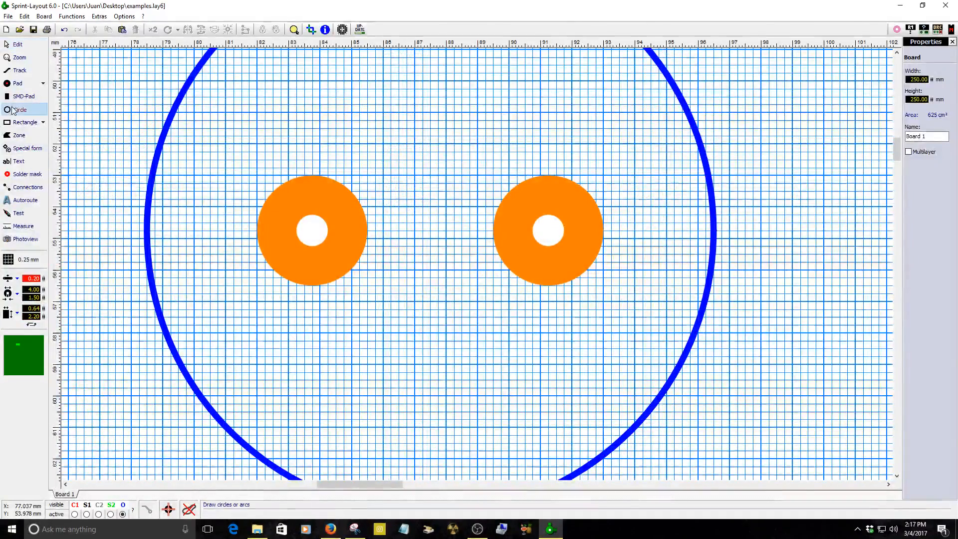
key("Escape")
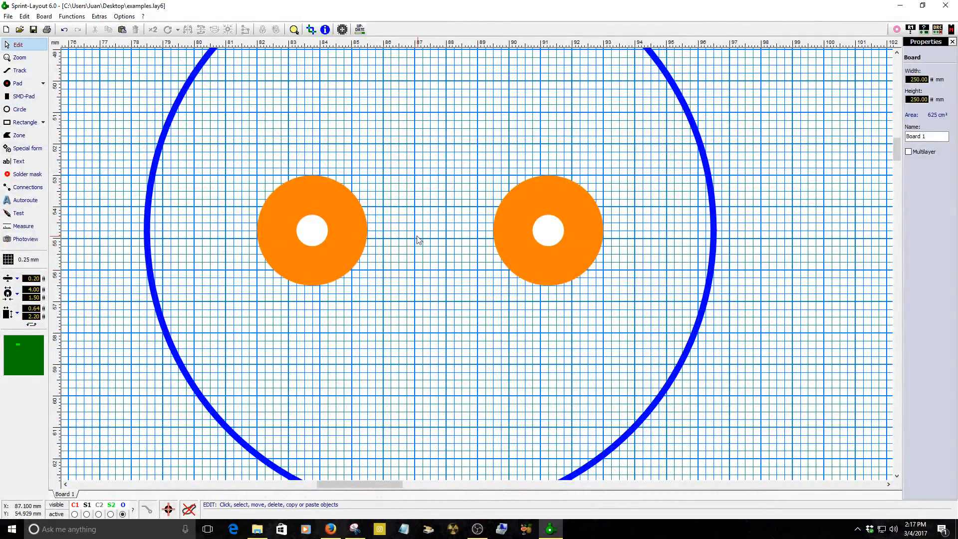
Copy the circle and paste a duplicate centred between the two pads.
left_click(151, 298)
key("ctrl+c")
key("ctrl+v")
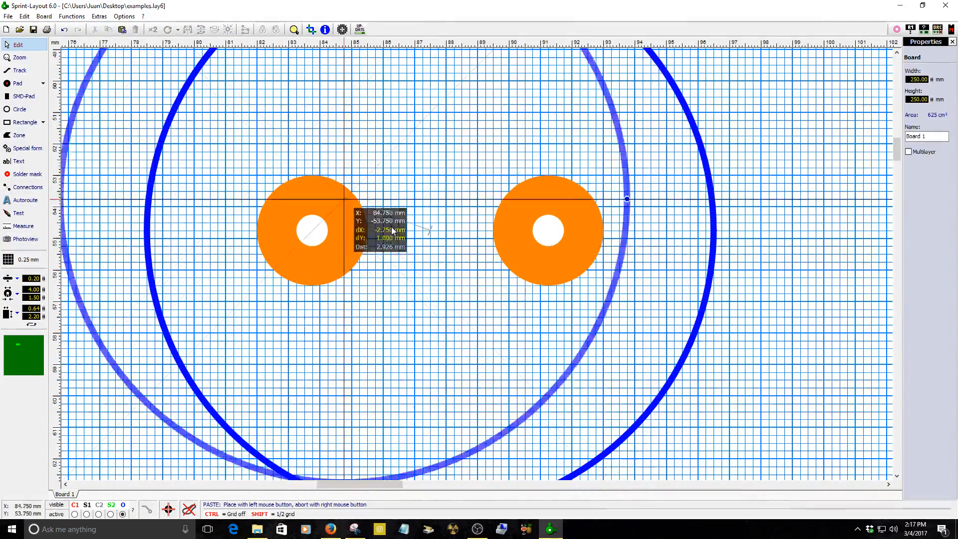
left_click(431, 230)
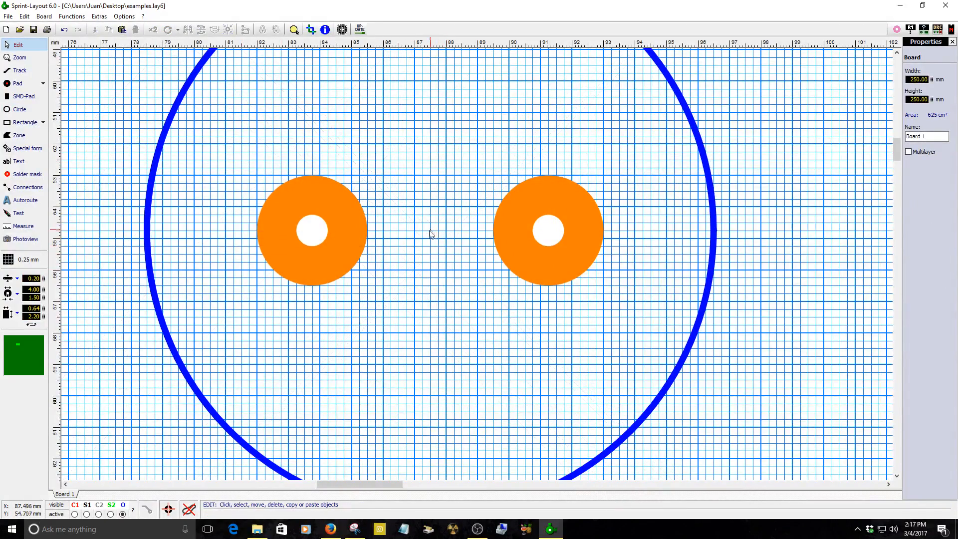
Shrink the duplicate circle to 15.40 mm diameter and cut it into an arc from 135° to 225°.
left_click(678, 369)
left_click_drag(928, 168, 897, 282)
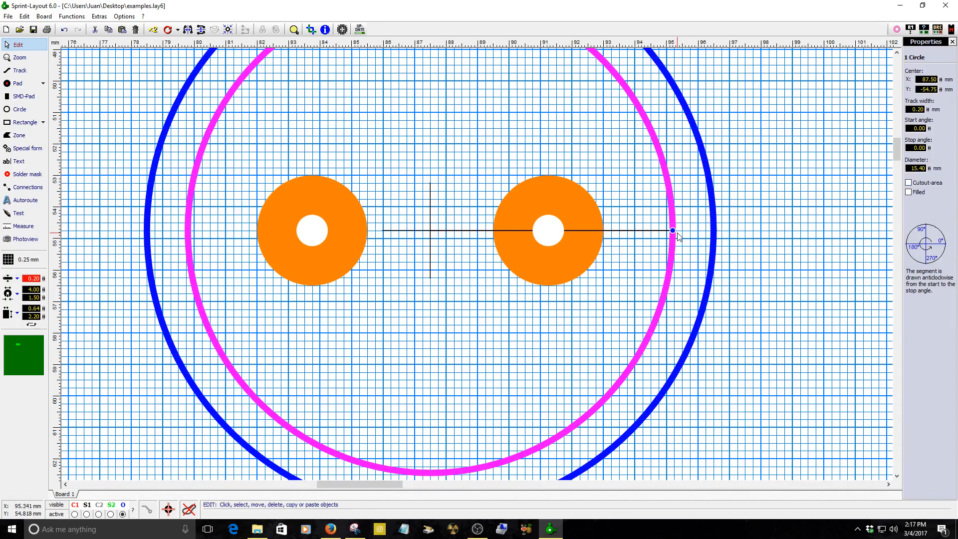
left_click_drag(673, 231, 321, 353)
left_click_drag(672, 231, 375, 176)
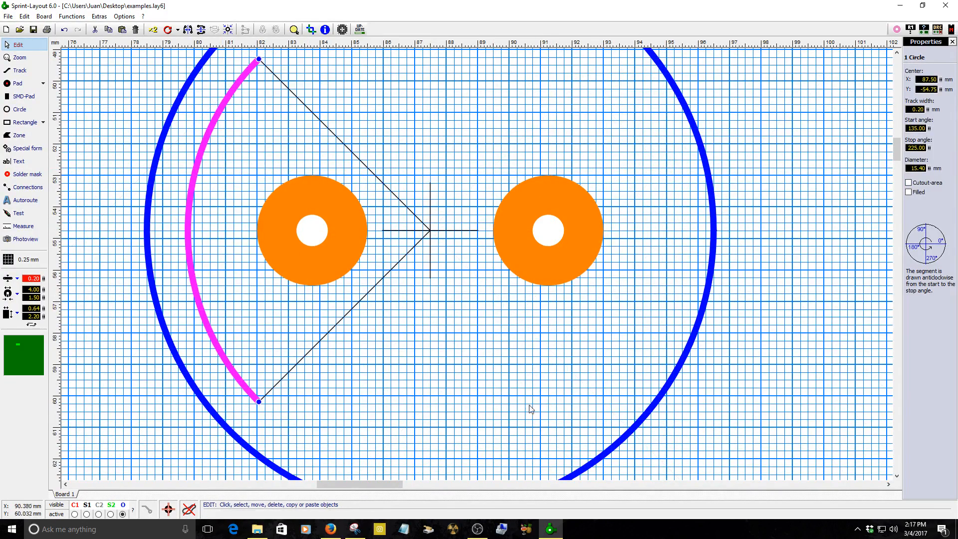
Widen the arc's line to 1.70 mm and reduce its diameter slightly.
scroll(538, 373, "down", 1)
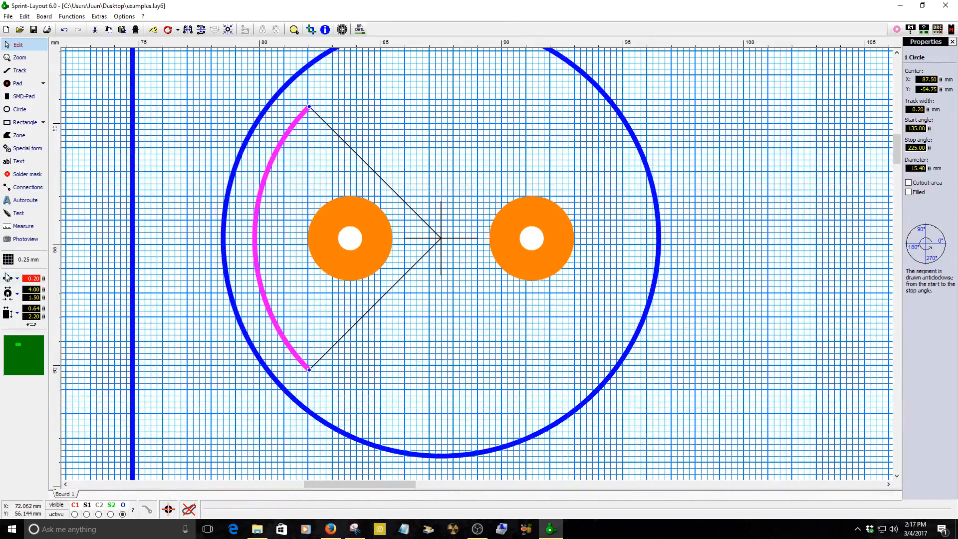
left_click_drag(44, 278, 71, 221)
left_click_drag(929, 167, 914, 194)
left_click(749, 236)
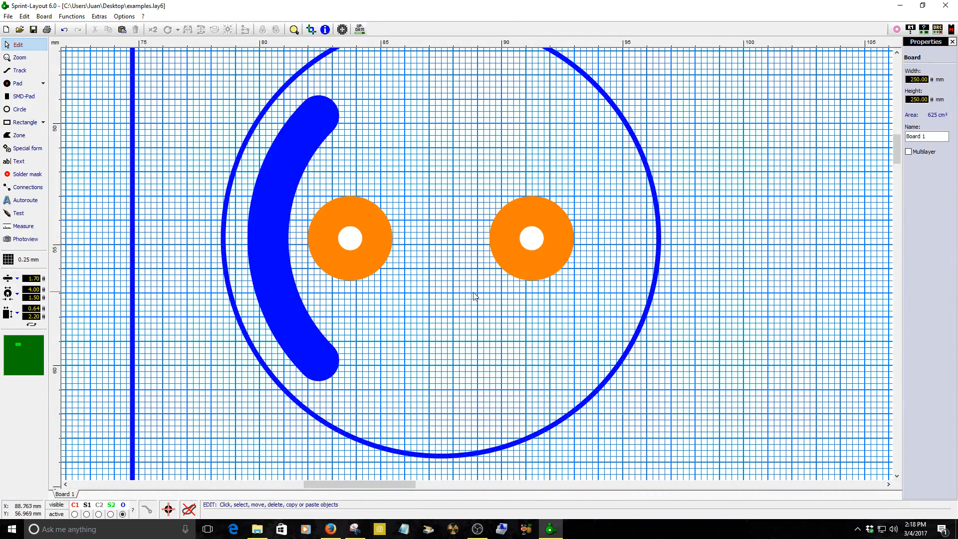
Select the outer circle and the arc and move them to layer S1.
scroll(468, 294, "down", 2)
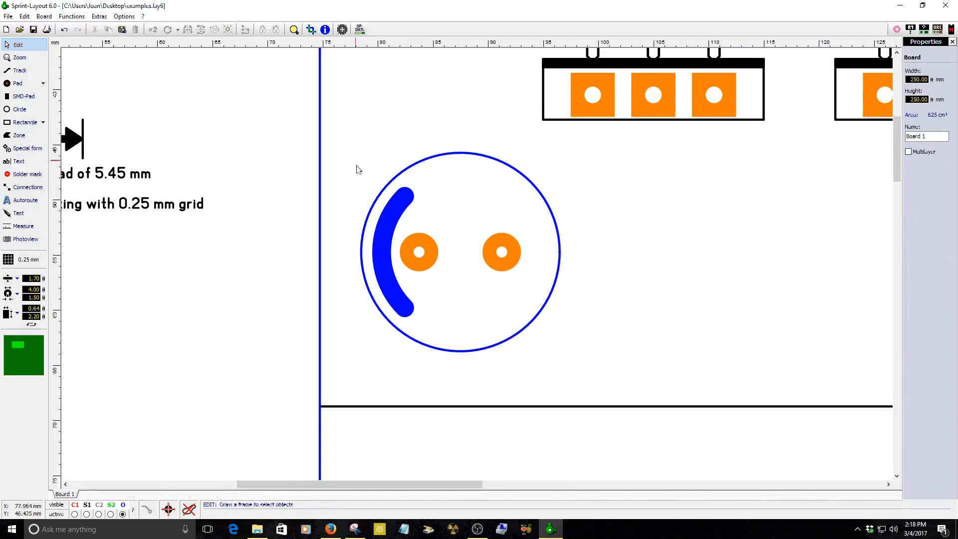
left_click_drag(355, 161, 412, 206)
right_click(410, 206)
mouse_move(437, 395)
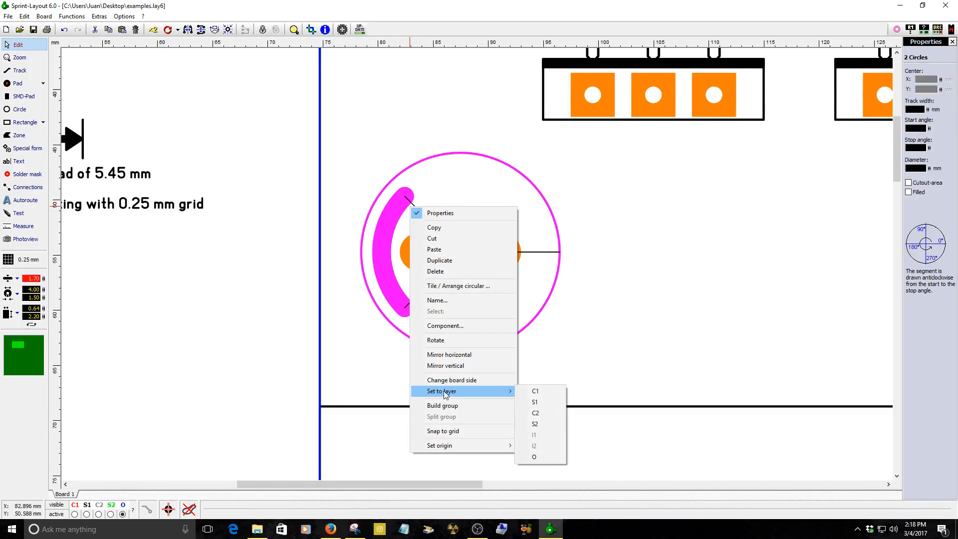
left_click(542, 402)
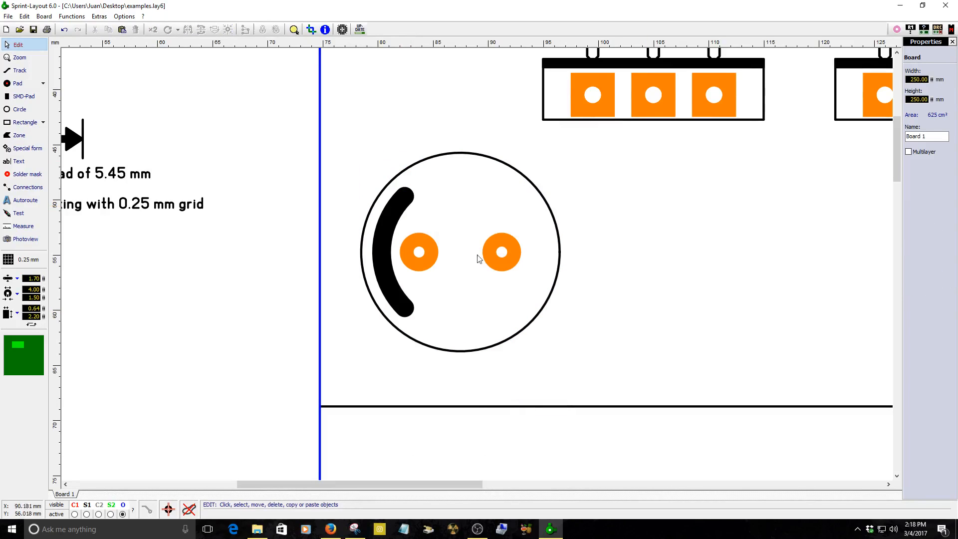
Select the pads, circle and arc together and build them into one group.
left_click_drag(368, 147, 617, 304)
right_click(497, 260)
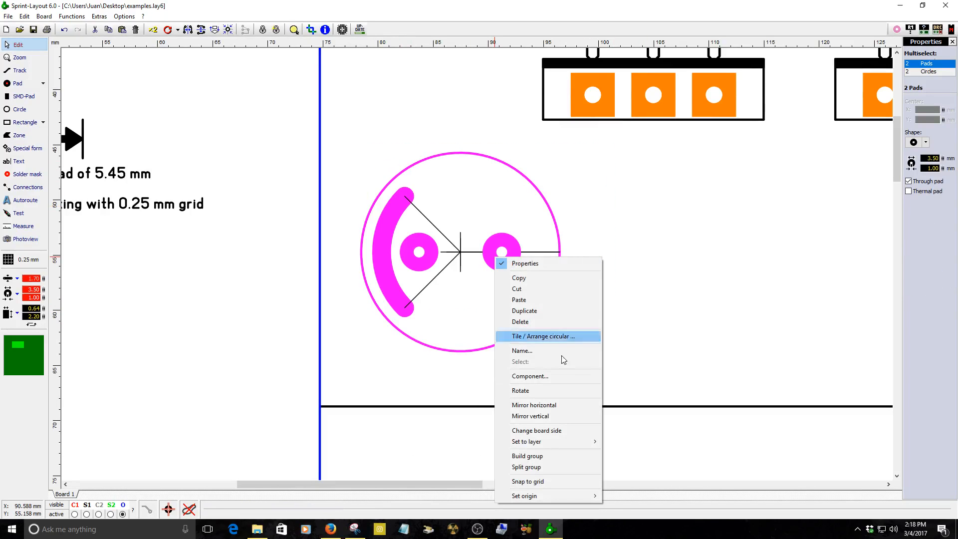
left_click(524, 455)
left_click(488, 258)
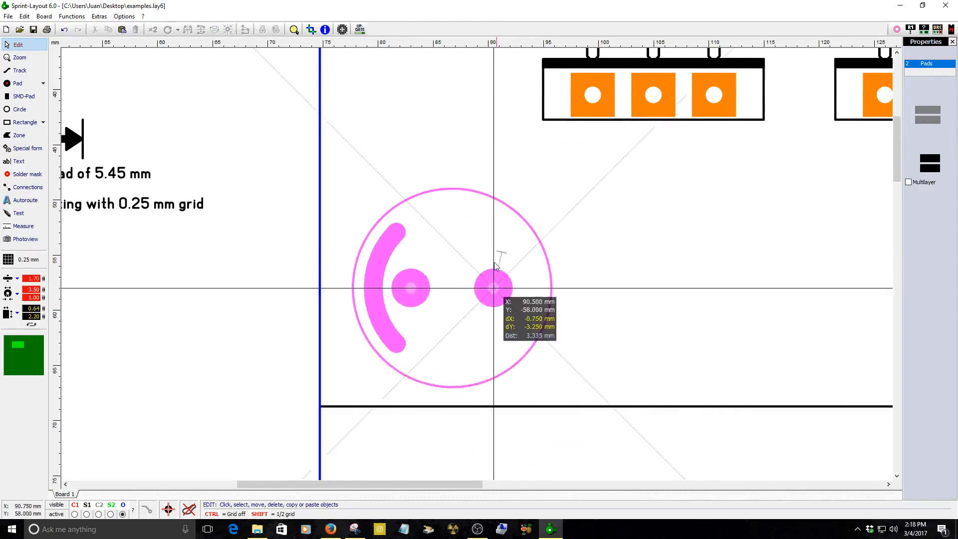
Rotate the round footprint group so its silkscreen arc sits below the two pads.
scroll(441, 270, "down", 4)
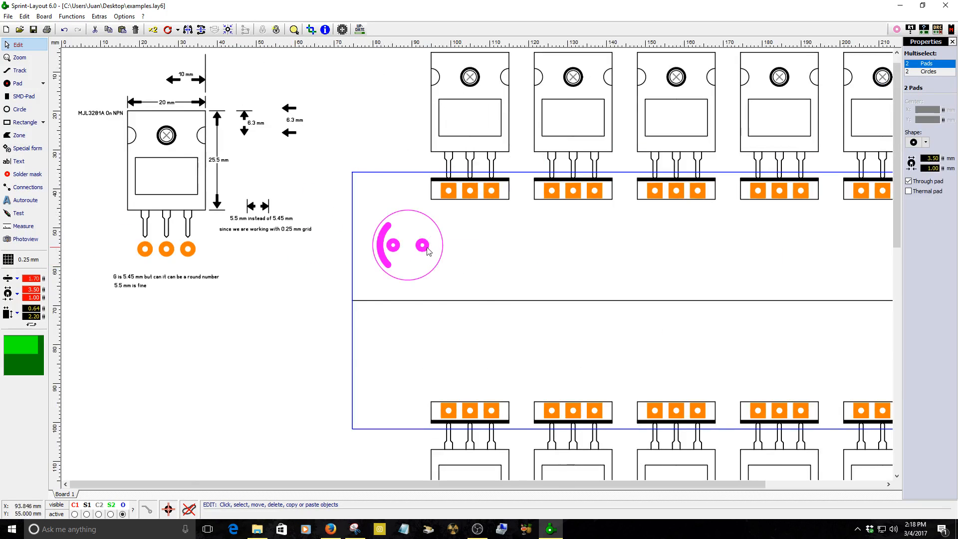
scroll(461, 269, "up", 3)
left_click(459, 249)
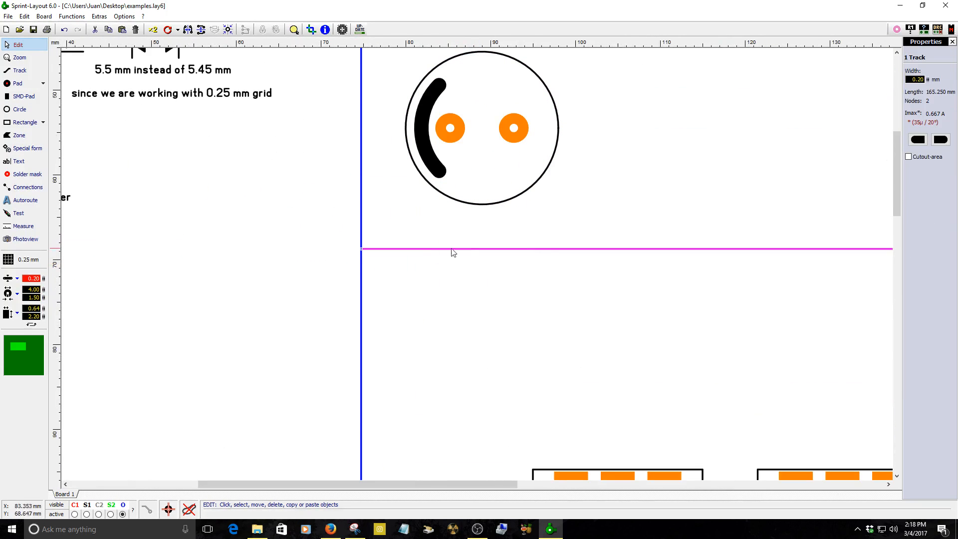
scroll(510, 233, "down", 2)
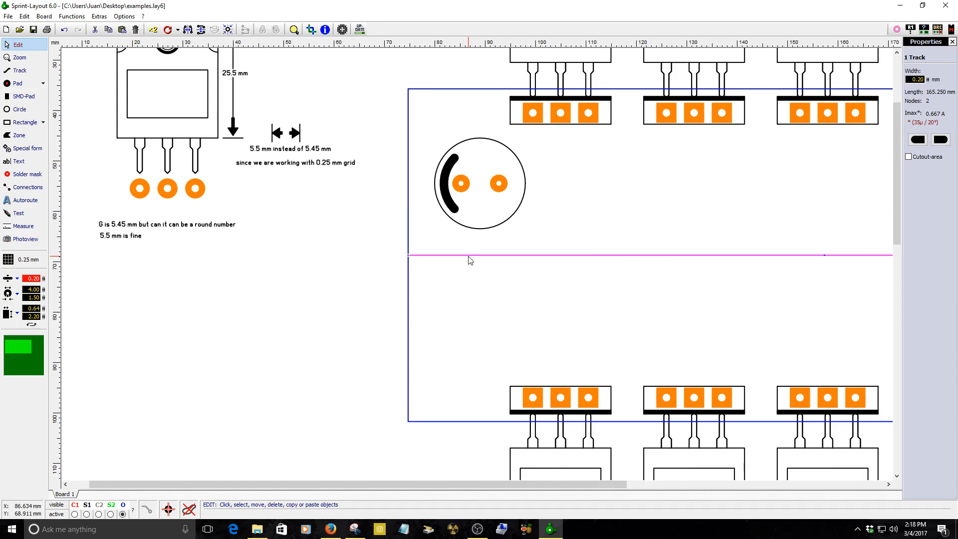
left_click(506, 186)
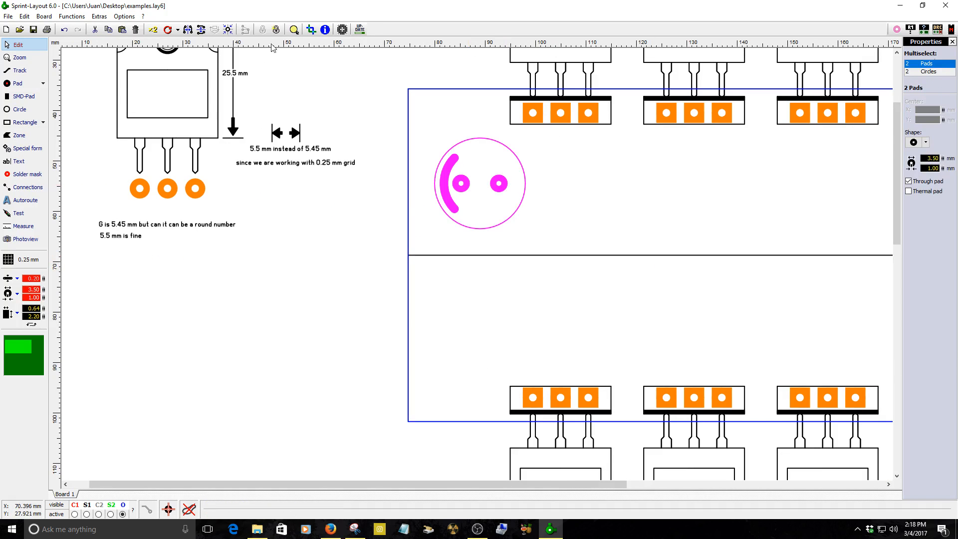
left_click(168, 30)
left_click(168, 29)
left_click(168, 29)
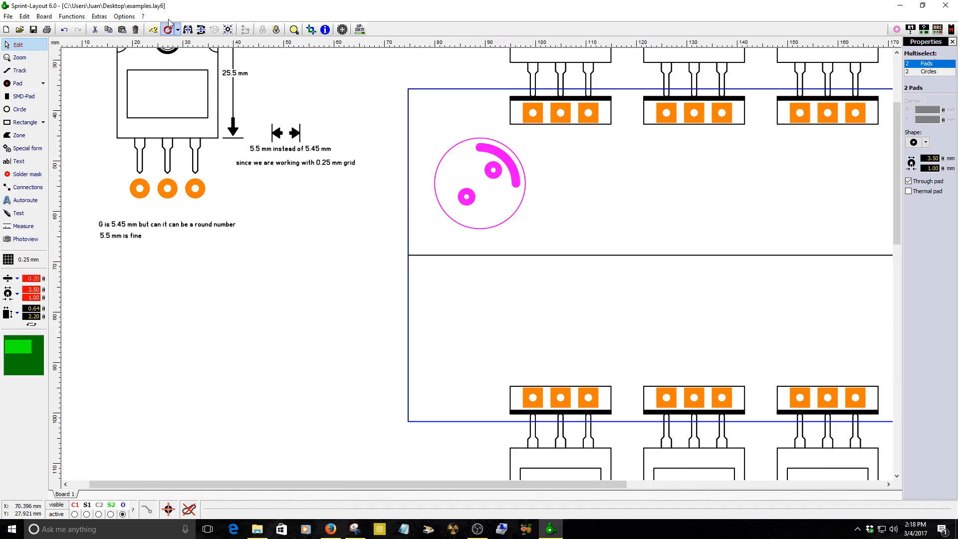
left_click(167, 29)
left_click(167, 30)
left_click(168, 29)
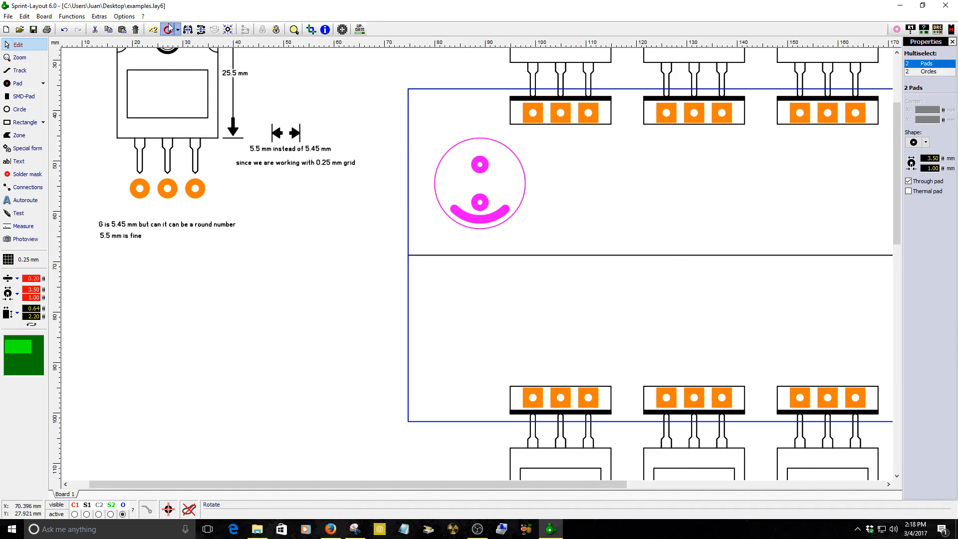
Move the footprint group to the right end of the upper board panel and snap it to the grid.
left_click_drag(480, 202, 788, 207)
scroll(739, 269, "up", 2)
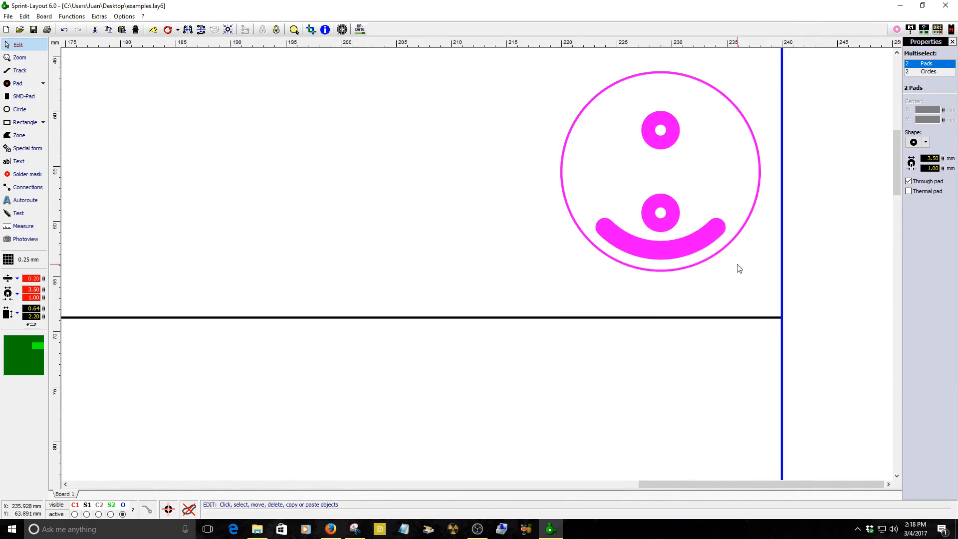
right_click(665, 215)
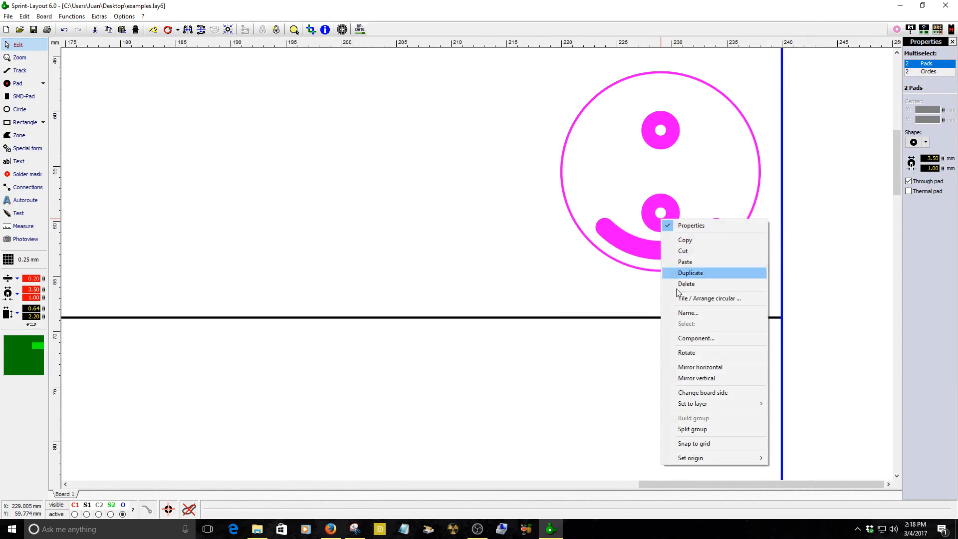
left_click(695, 444)
Nudge the footprint group right until its outline touches the board's right edge.
scroll(761, 199, "up", 2)
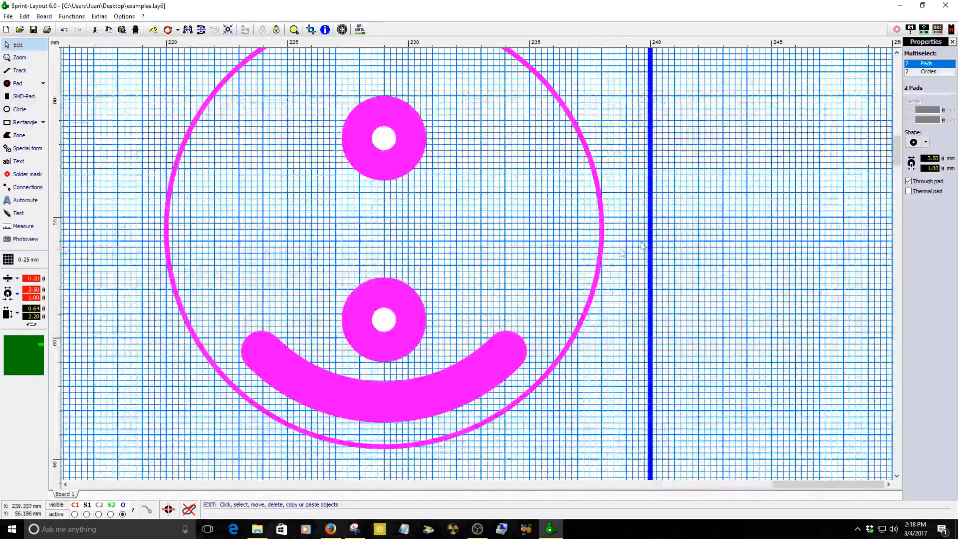
key("Right")
key("Right")
key("Right")
key("Right")
key("Right")
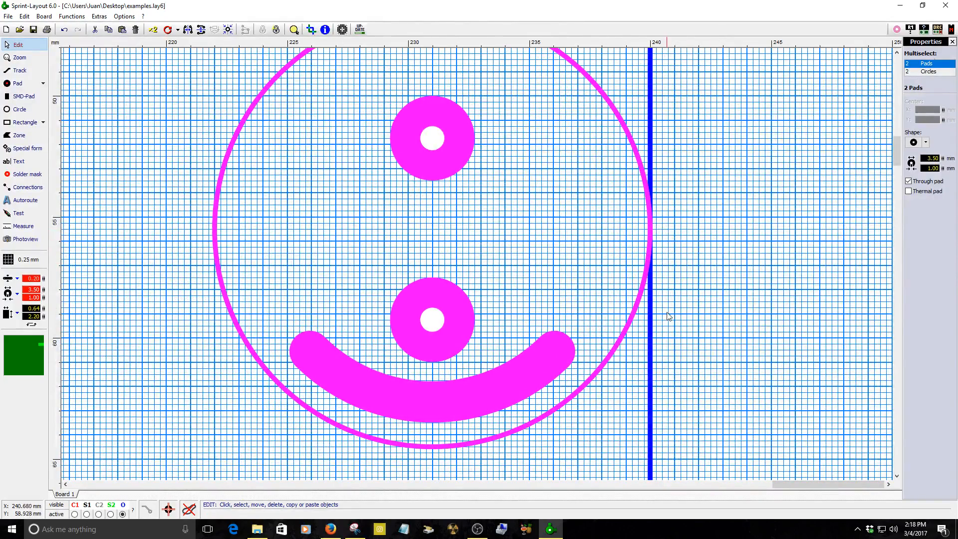
left_click(653, 315)
left_click(671, 324)
left_click(556, 356)
scroll(668, 376, "down", 3)
scroll(822, 342, "up", 2)
scroll(826, 271, "down", 3)
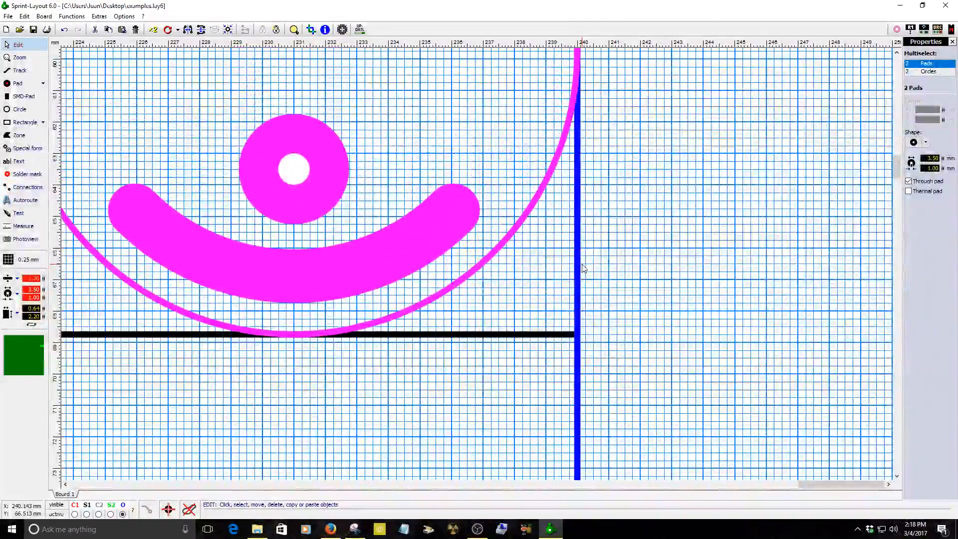
scroll(825, 271, "down", 2)
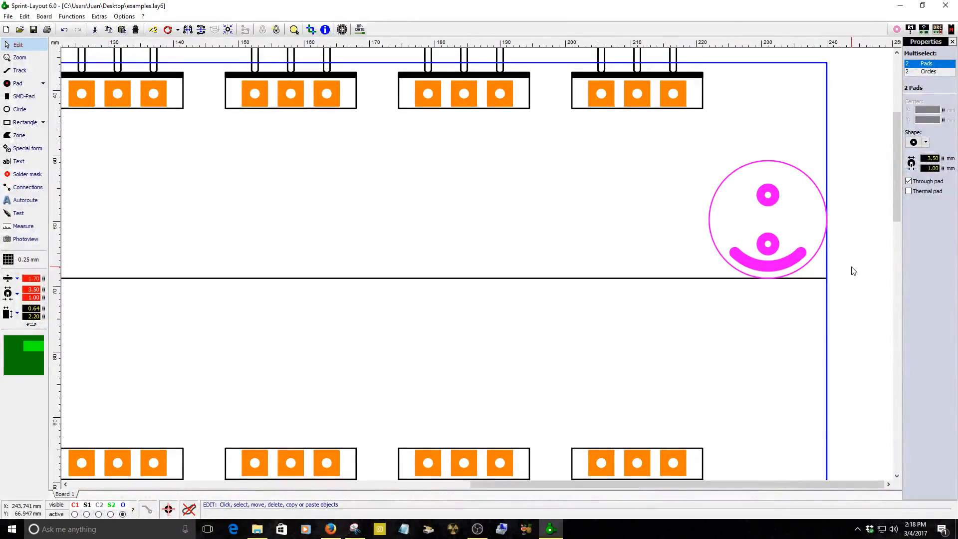
Duplicate the footprint group and place the copy just below the panel divider line, touching it.
left_click(152, 30)
left_click(752, 327)
left_click_drag(751, 326, 769, 245)
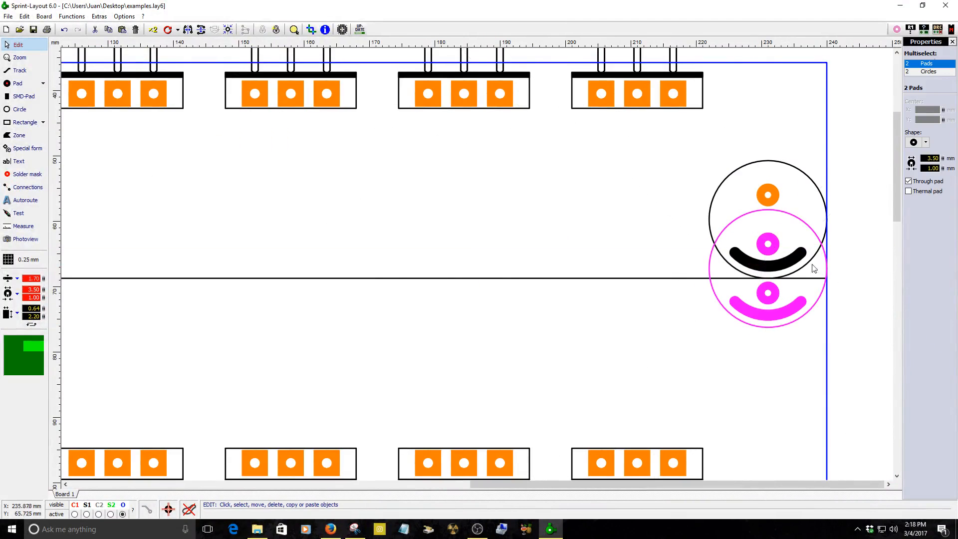
key("Down")
key("Down")
key("Down")
key("Down")
key("Down")
key("Down")
key("Down")
key("Down")
key("Down")
key("Down")
key("Down")
key("Down")
key("Down")
key("Down")
key("Down")
key("Down")
key("Down")
key("Down")
key("Down")
key("Down")
scroll(844, 292, "up", 1)
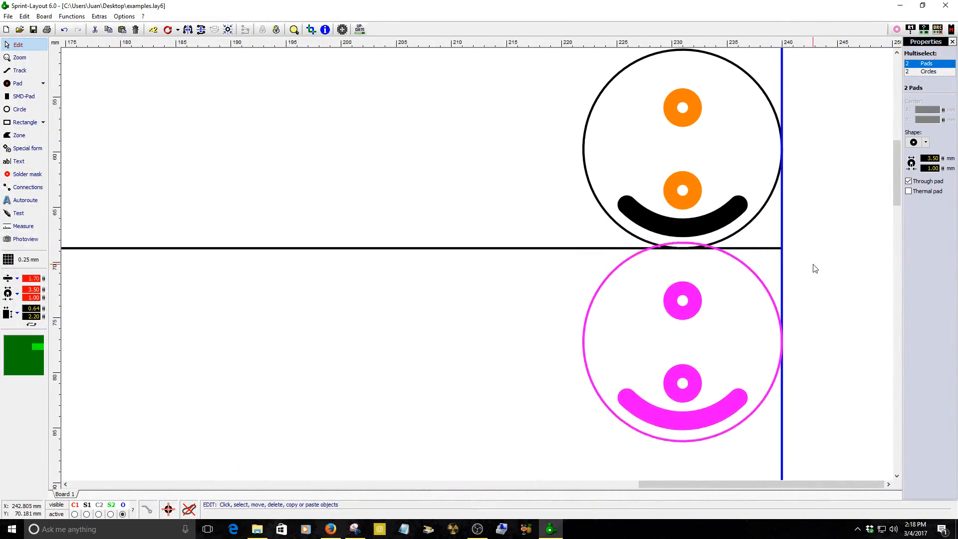
key("Up")
key("Up")
left_click(813, 264)
scroll(813, 264, "down", 2)
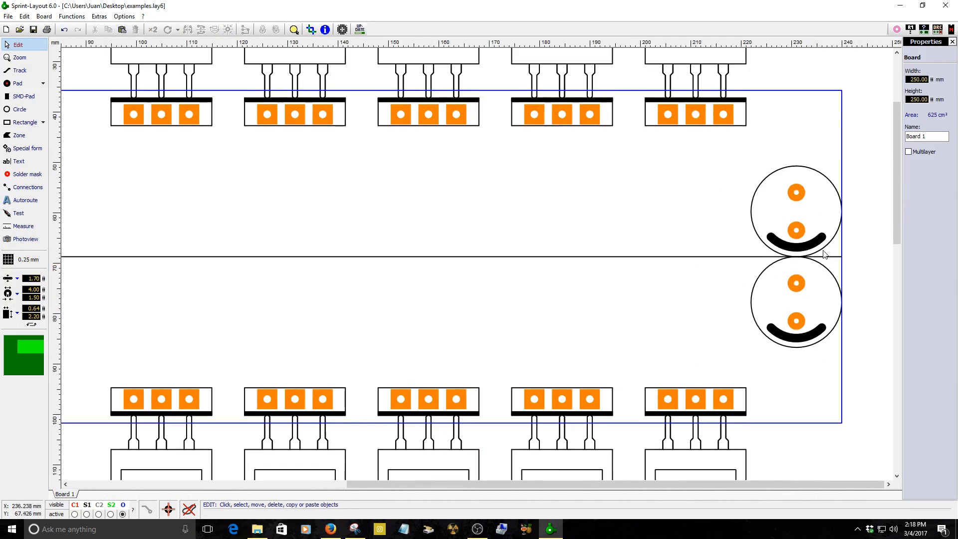
Draw a vertical 0.20 mm track from the divider line up through the upper footprint's lower pad.
left_click(799, 231)
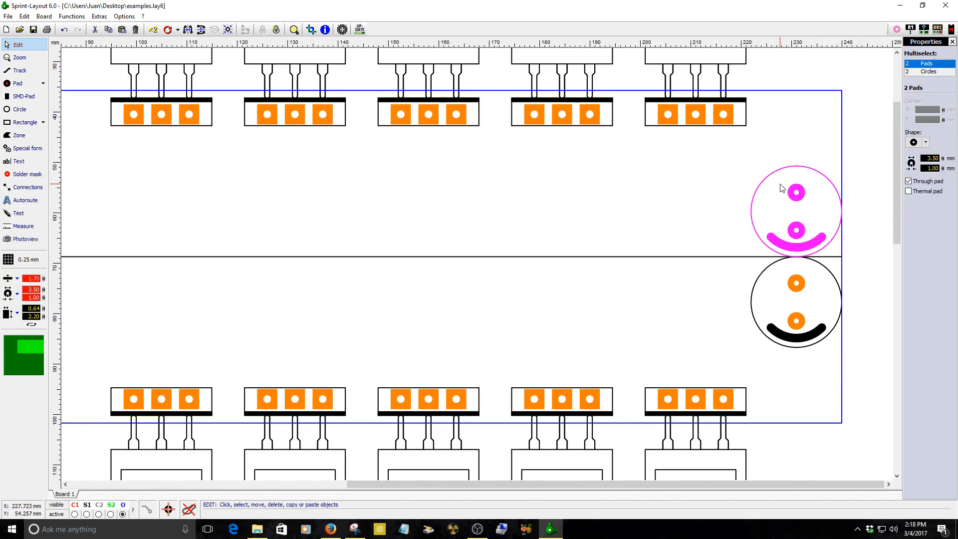
left_click(20, 70)
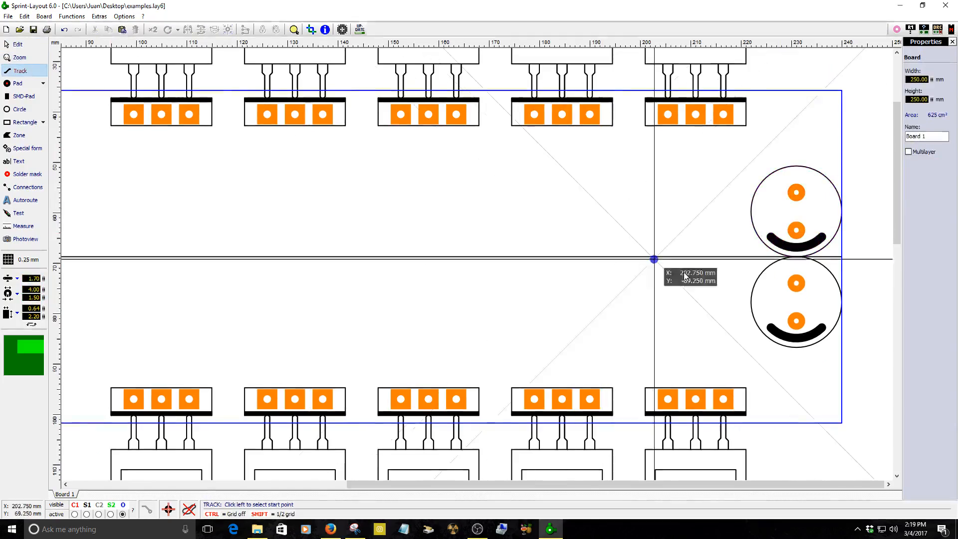
scroll(635, 253, "up", 2)
left_click_drag(43, 278, 44, 348)
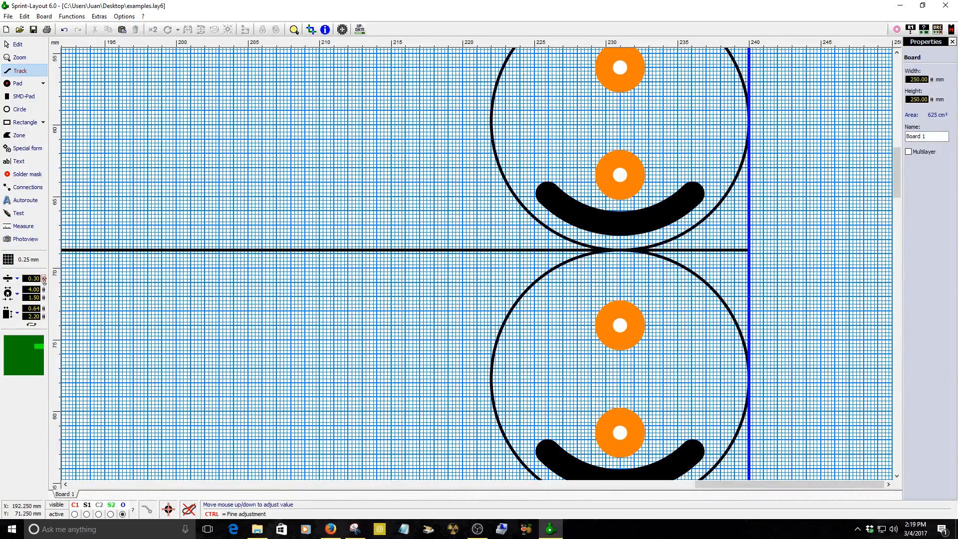
scroll(620, 264, "up", 2)
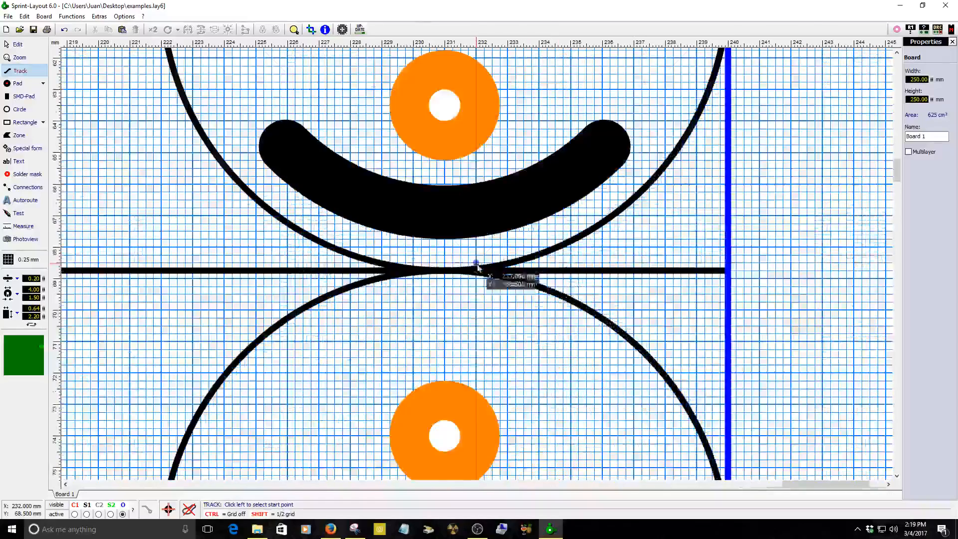
left_click(444, 271)
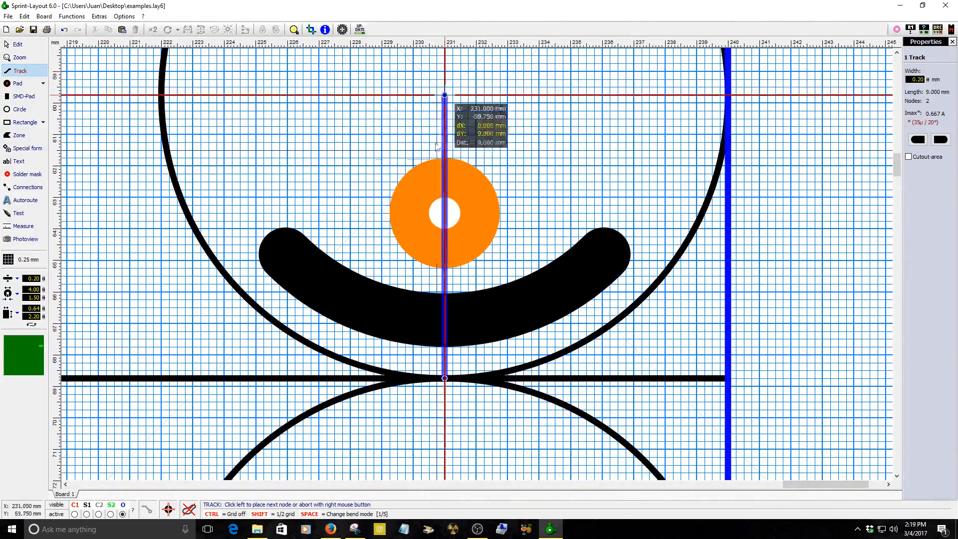
left_click(444, 134)
right_click(445, 134)
right_click(536, 131)
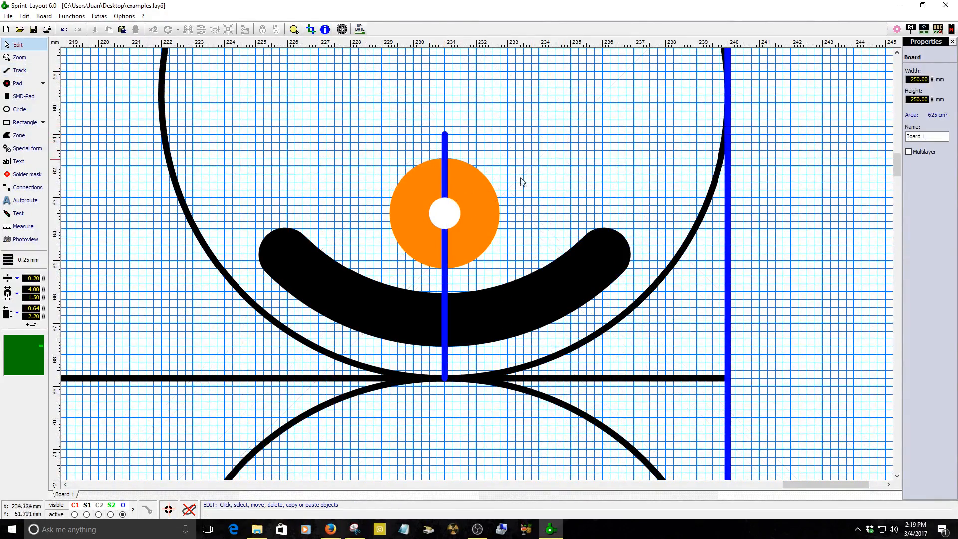
Shorten the track so it ends at the centre of the upper footprint's lower pad.
left_click(477, 234)
scroll(478, 265, "up", 2)
left_click_drag(322, 319, 319, 147)
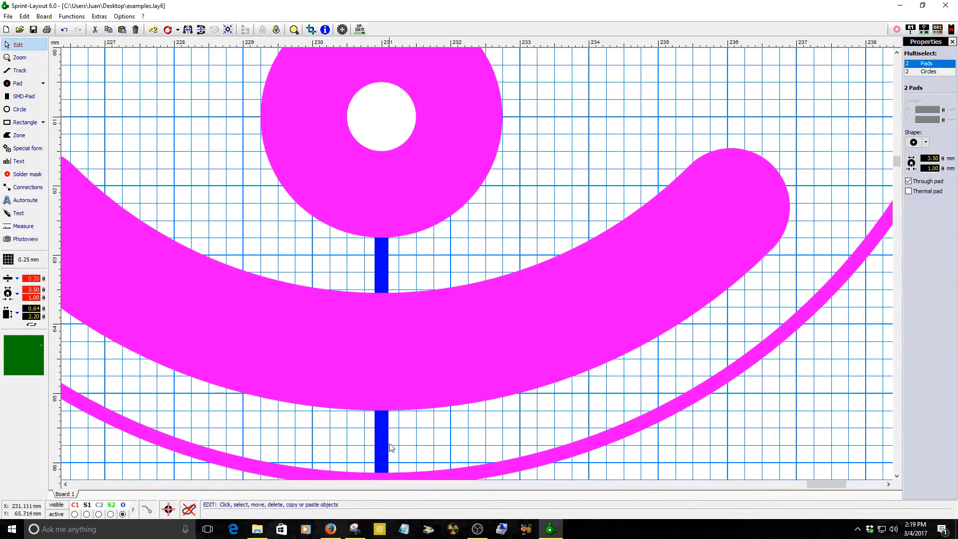
left_click(387, 441)
scroll(387, 441, "down", 3)
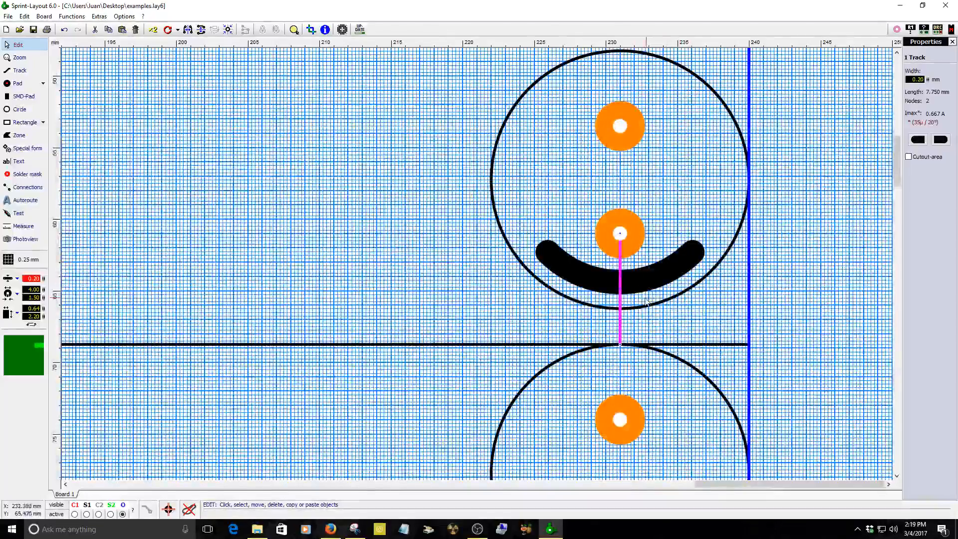
Duplicate the track and place the copy running down from the divider into the lower footprint.
left_click(153, 30)
scroll(406, 261, "up", 2)
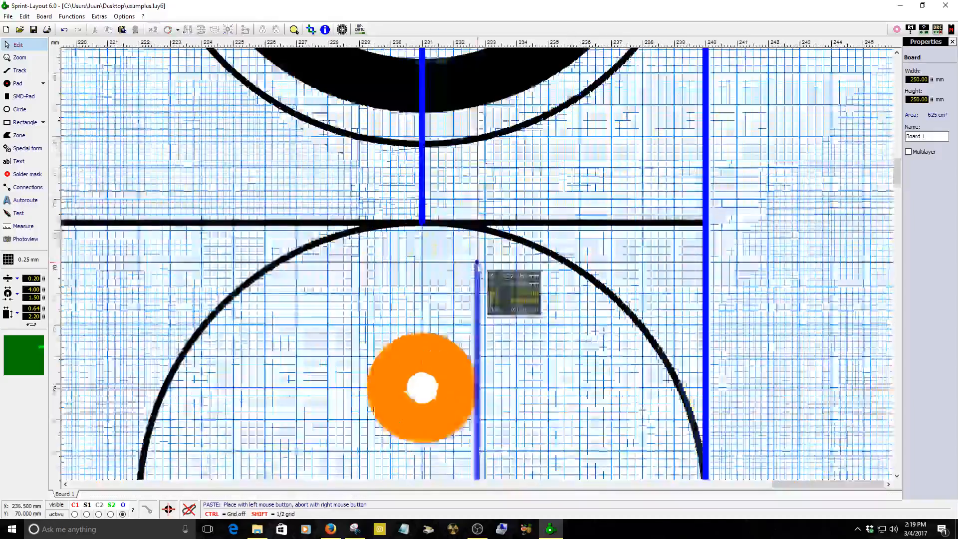
left_click(422, 227)
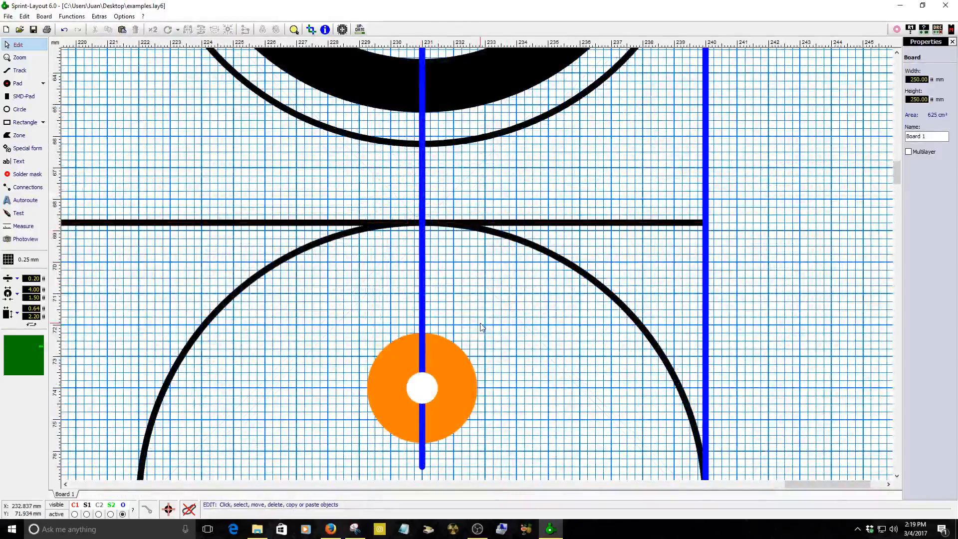
Move the lower footprint group down 2.5 mm so its upper pad centre meets the track end.
scroll(479, 325, "down", 2)
scroll(478, 268, "up", 2)
left_click(403, 198)
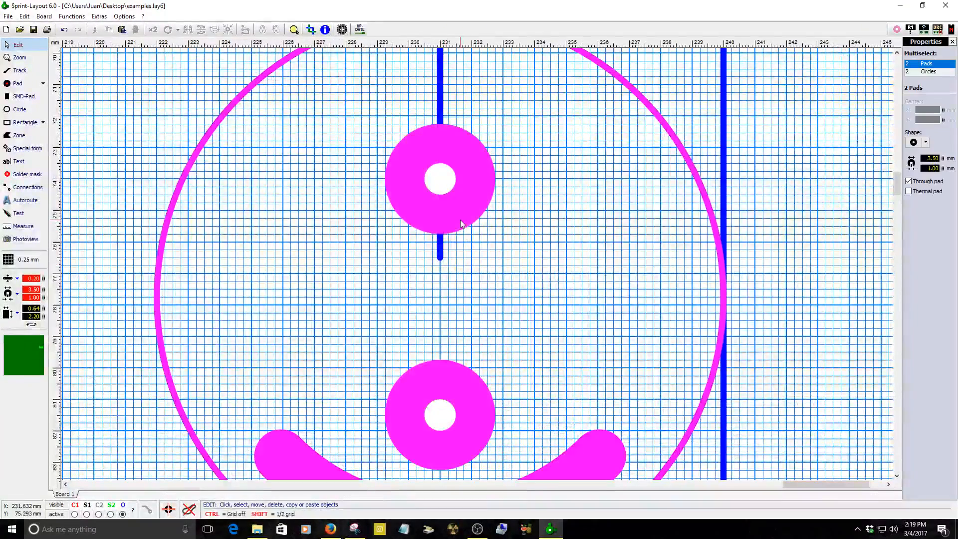
left_click_drag(404, 202, 403, 274)
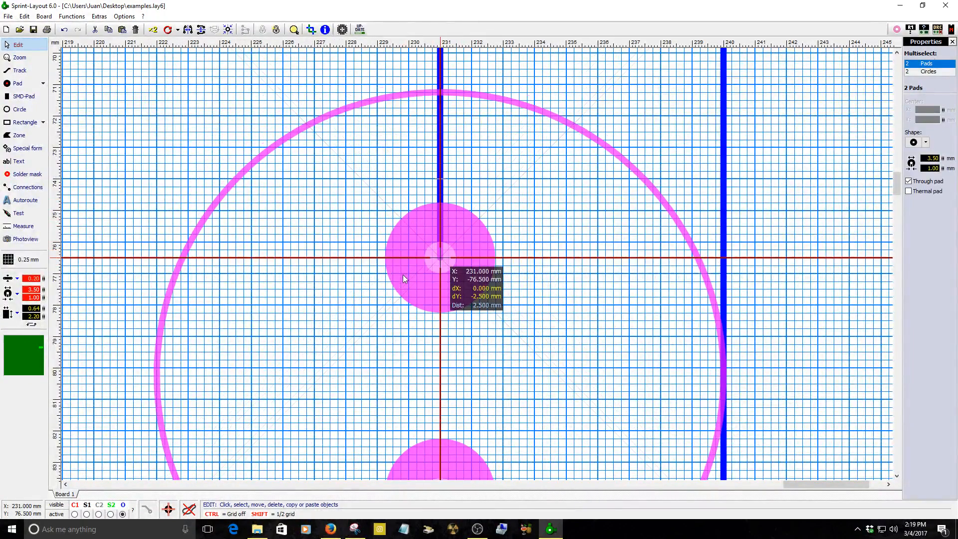
left_click(428, 192)
left_click(440, 191)
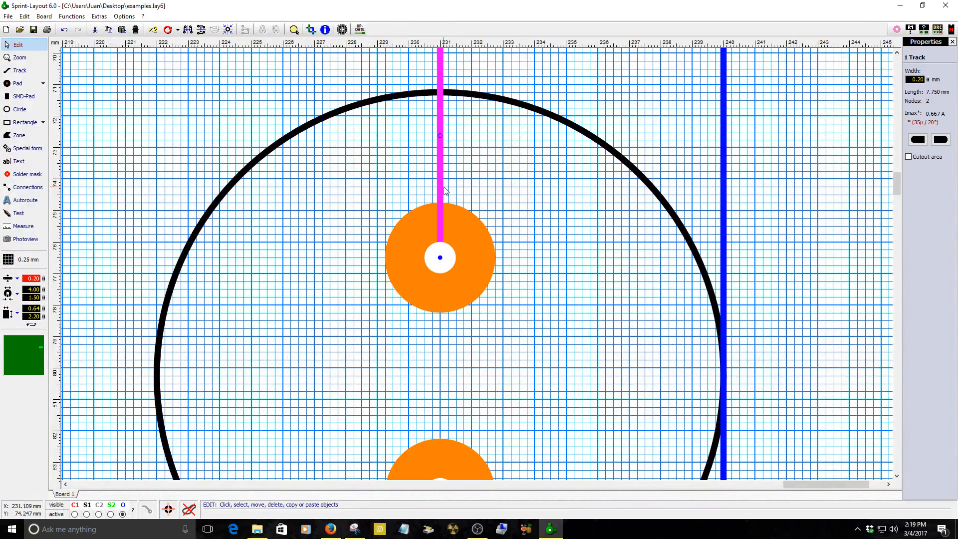
scroll(446, 191, "down", 3)
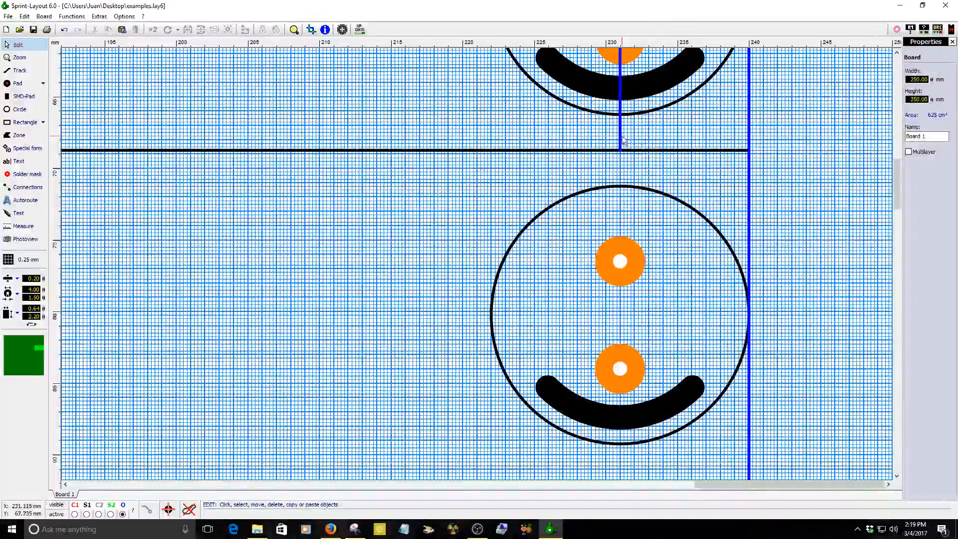
left_click(732, 170)
Select both footprint groups and nudge them slightly left.
scroll(732, 169, "down", 3)
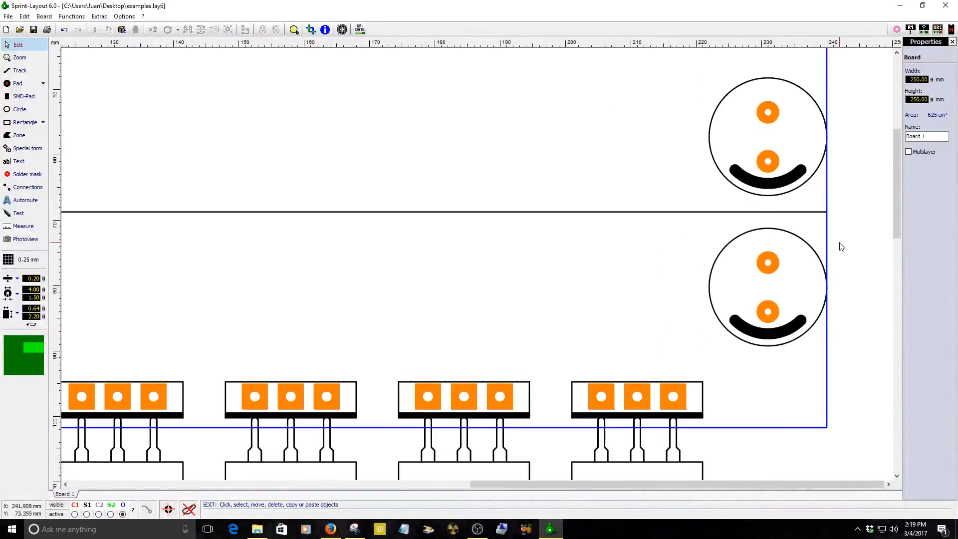
left_click(756, 174)
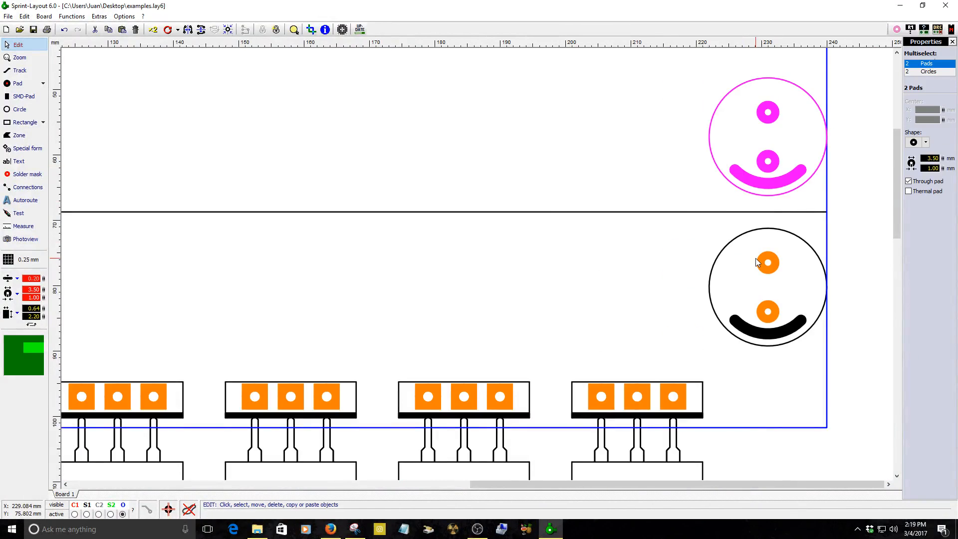
left_click(770, 264, "shift")
key("Left")
key("Left")
key("Left")
key("Left")
key("Left")
key("Left")
key("Left")
key("Left")
key("Left")
key("Left")
key("Left")
key("Left")
key("Left")
key("Left")
key("Left")
key("Left")
key("Left")
key("Left")
key("Left")
key("Left")
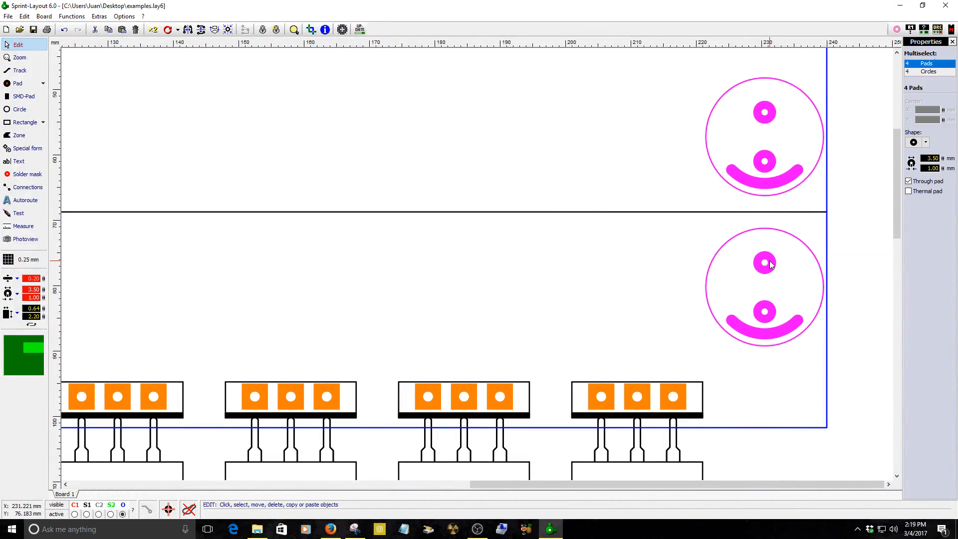
left_click(650, 151)
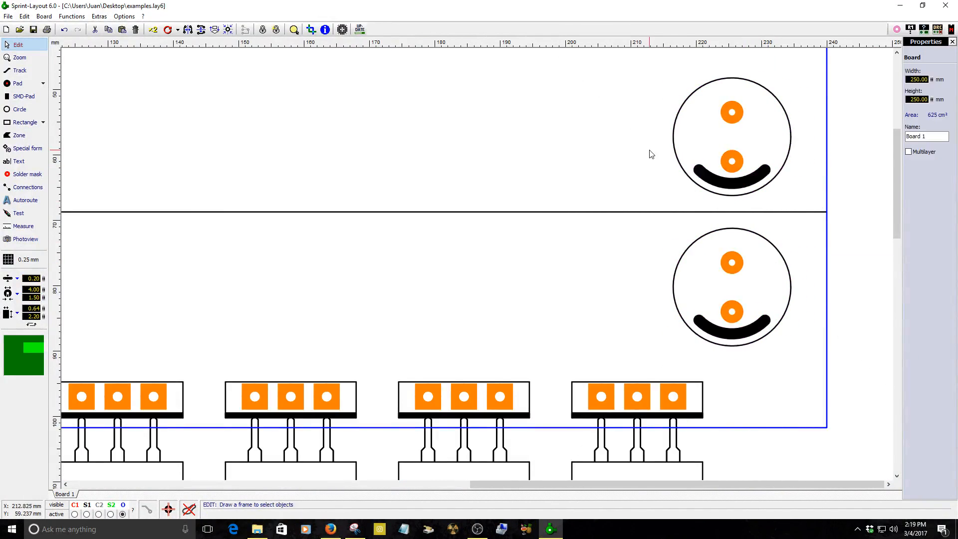
scroll(708, 214, "down", 2)
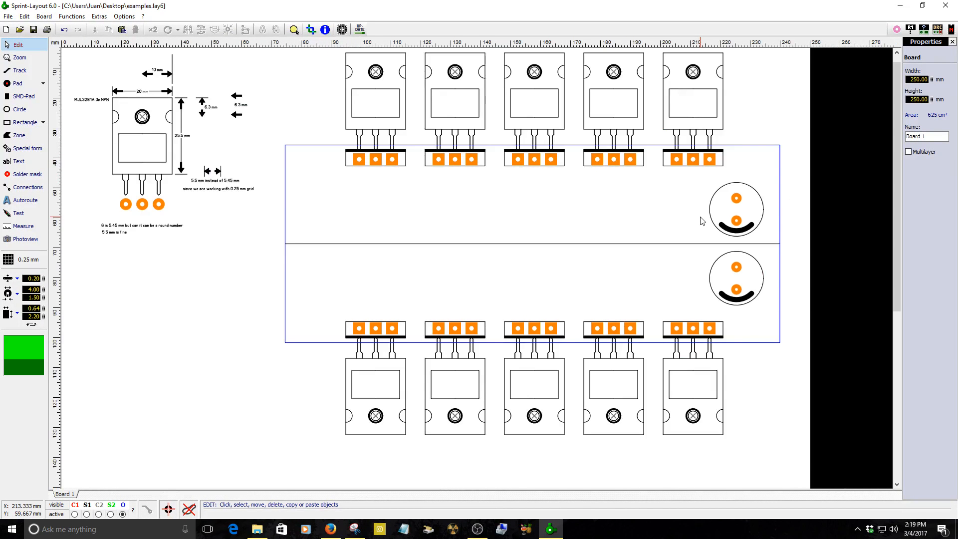